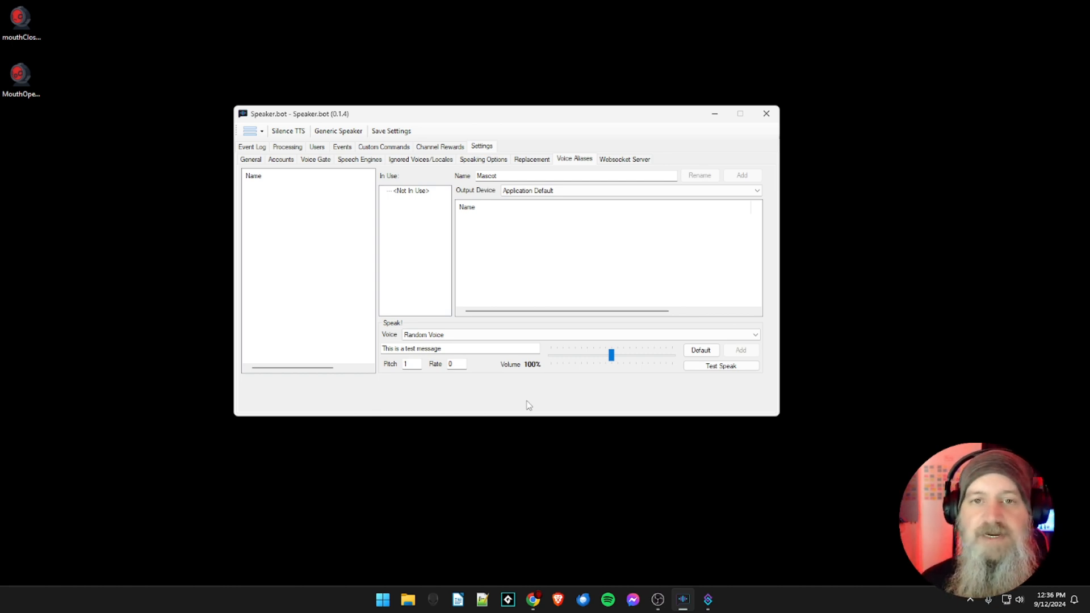
- Look over the Streamer.bot actions and the Move 3.0.2 plugin page on the OBS forums in the browser
click(707, 600)
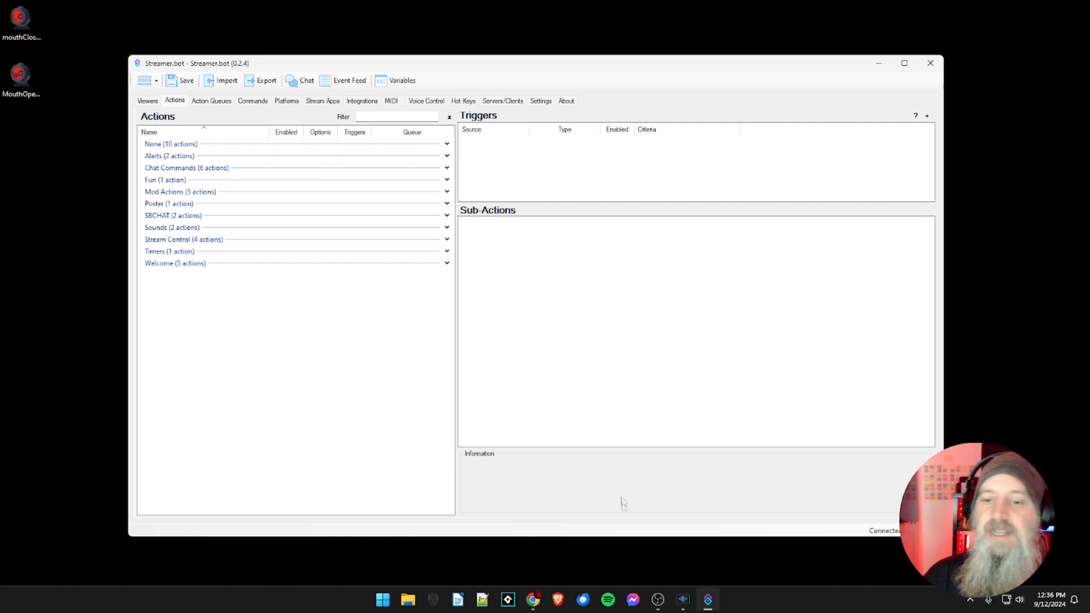
click(540, 603)
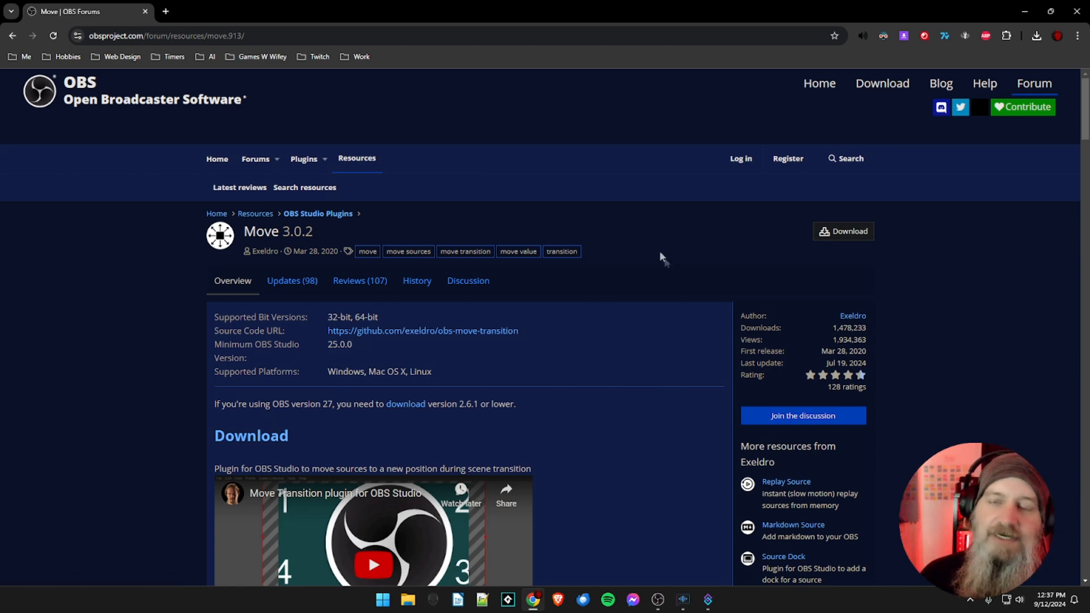
click(1024, 11)
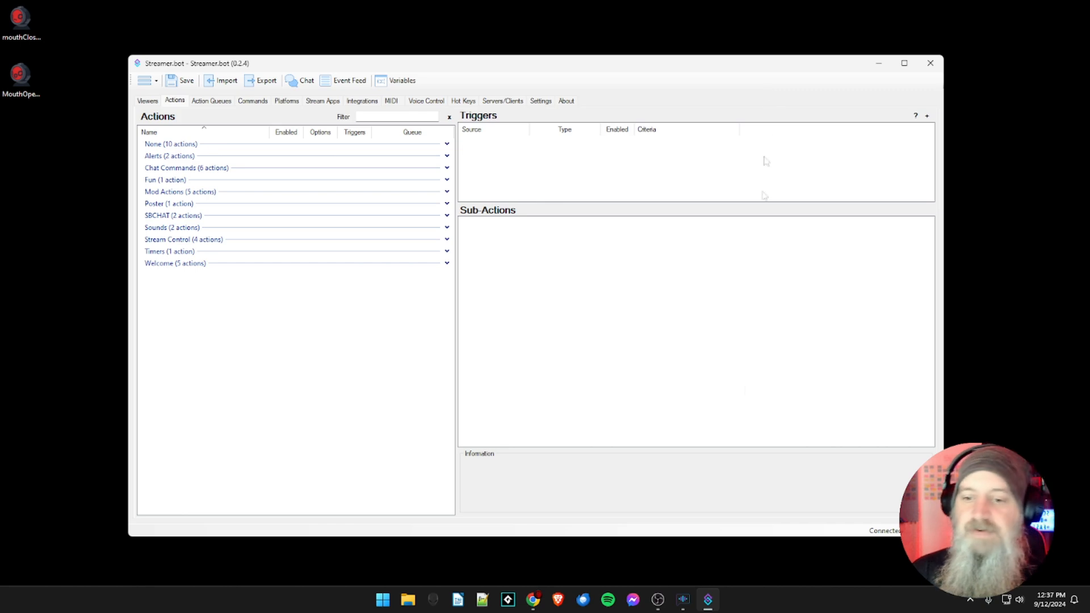
- Switch to OBS and add a new scene named Mascot
click(656, 603)
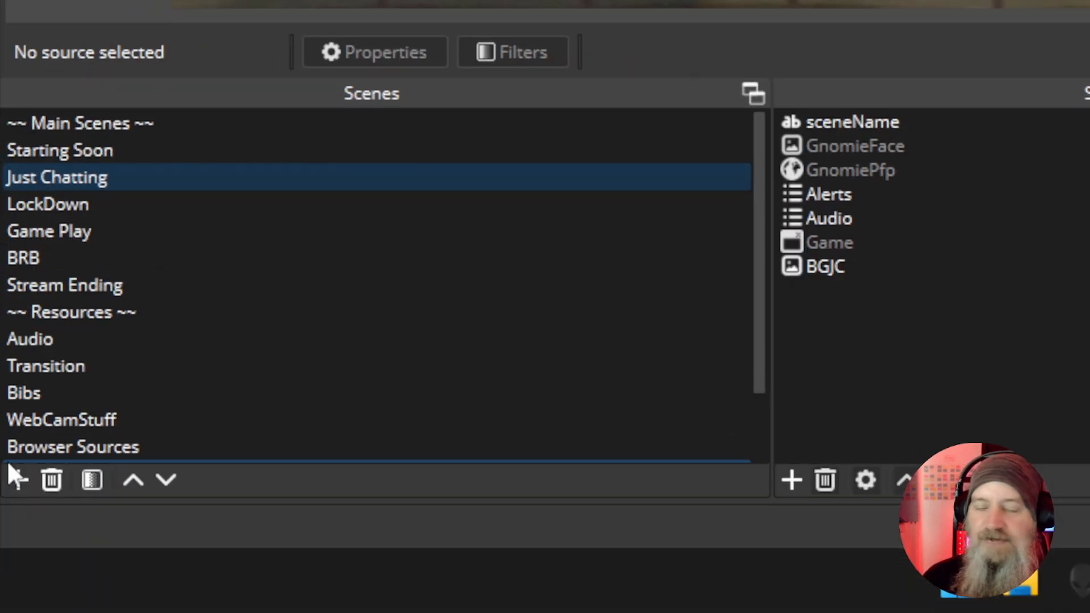
click(17, 480)
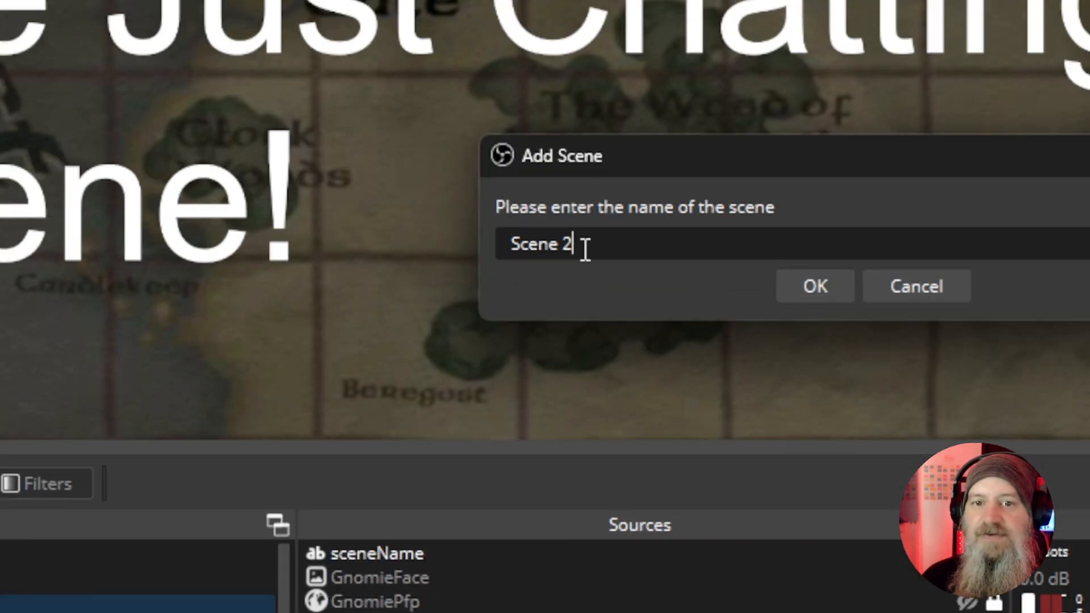
drag(585, 248, 502, 242)
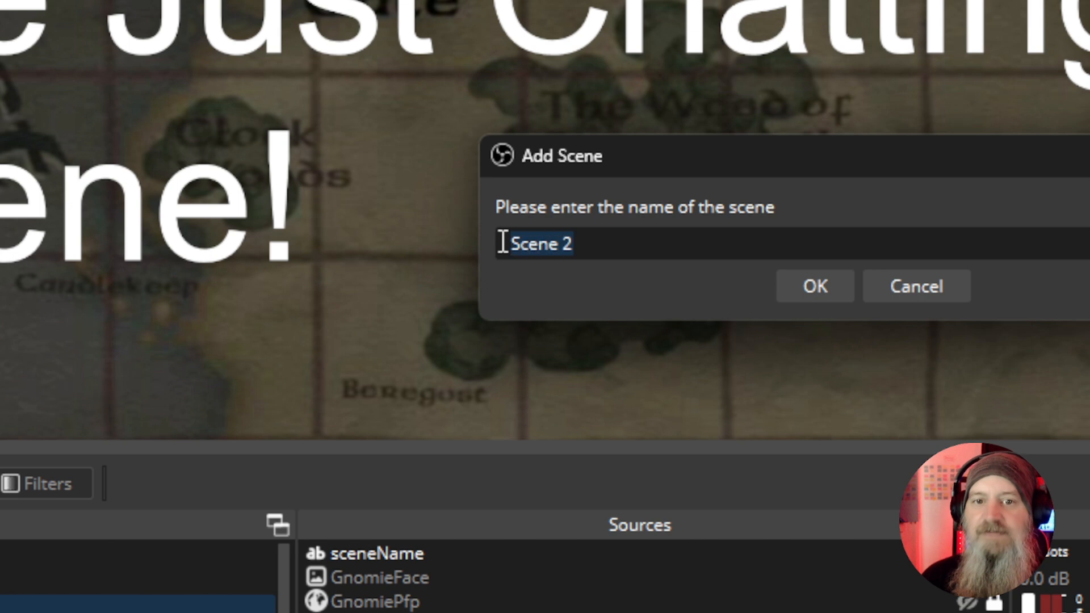
text(Mascot)
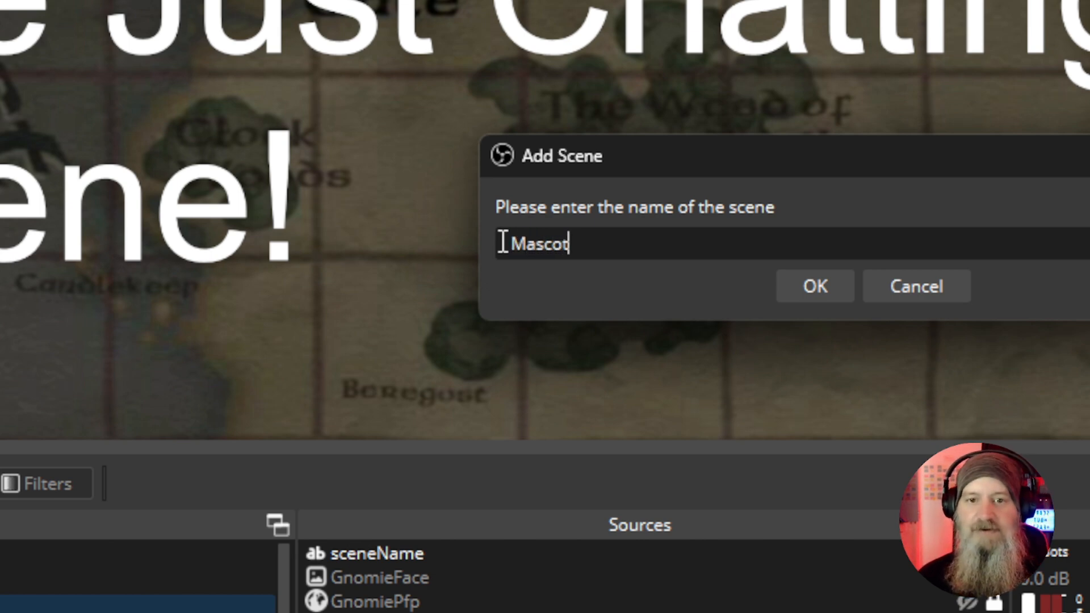
click(805, 298)
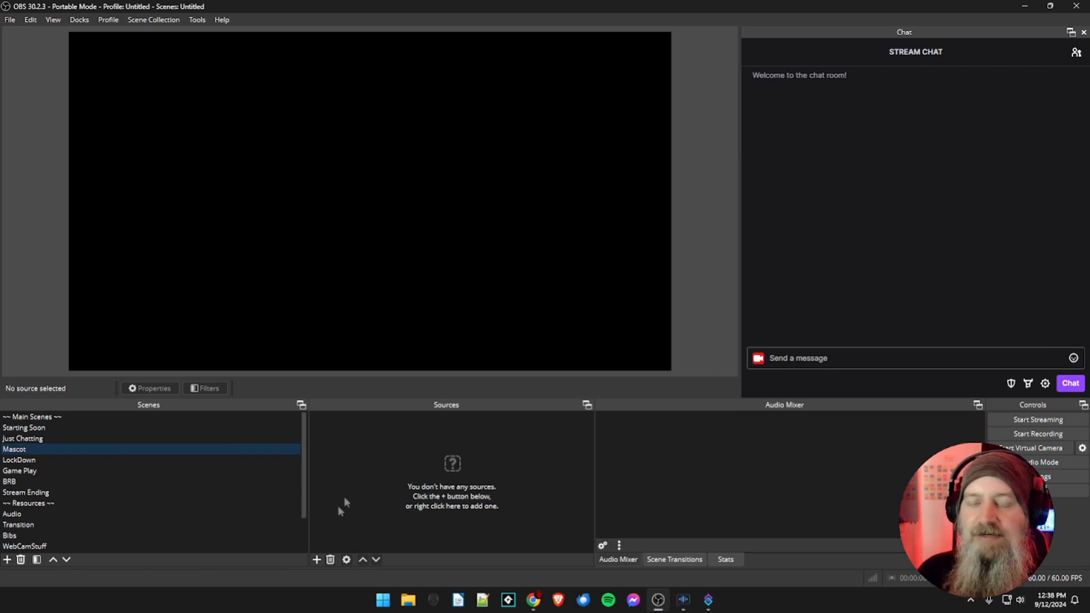
- Add a new image source named MouthClosed to the Mascot scene
click(317, 560)
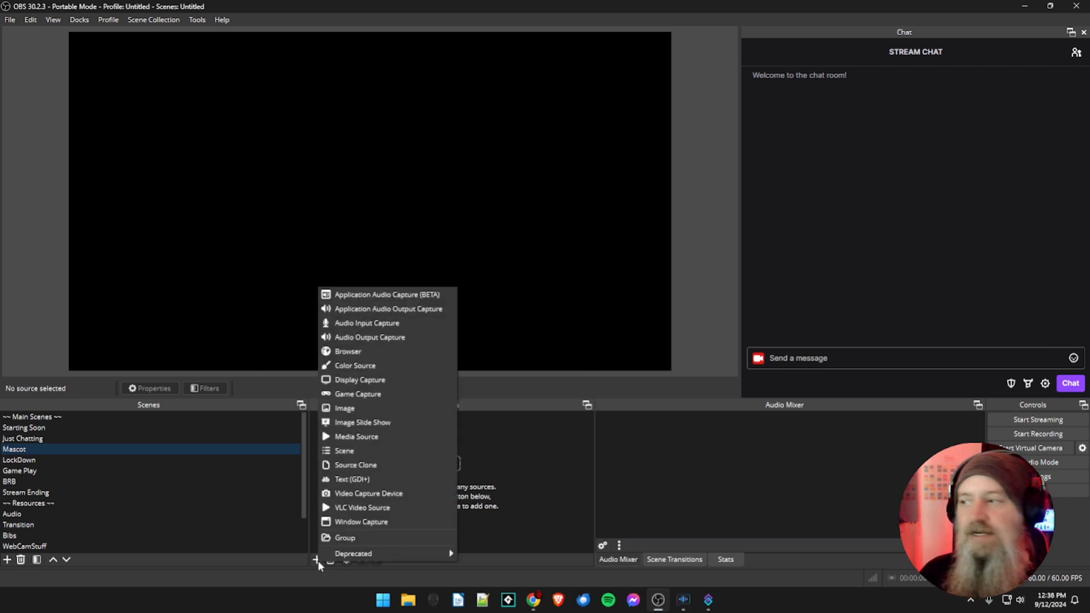
click(354, 412)
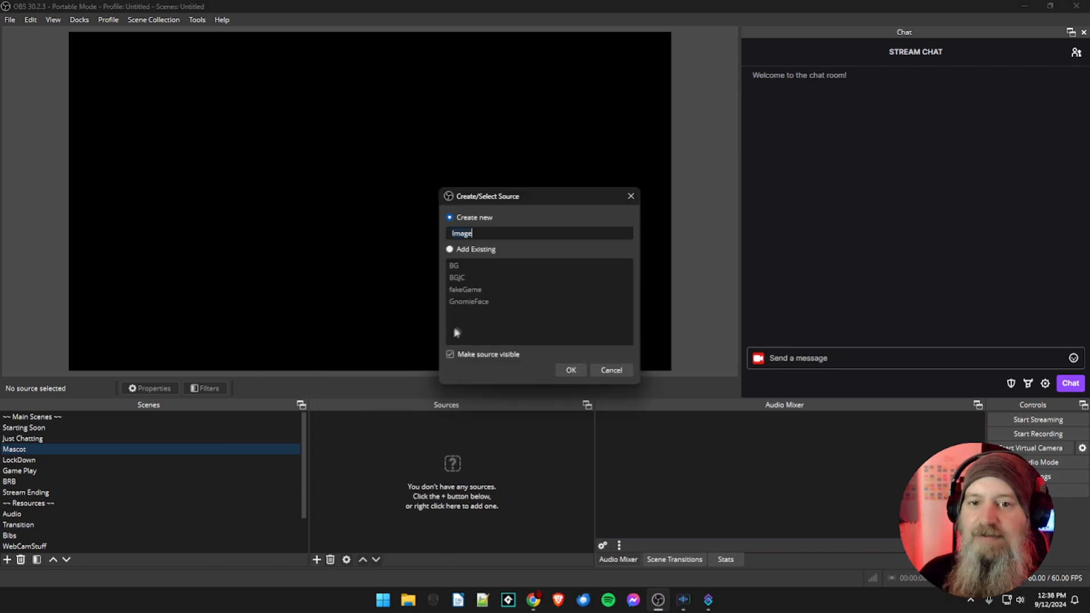
text(Mouth)
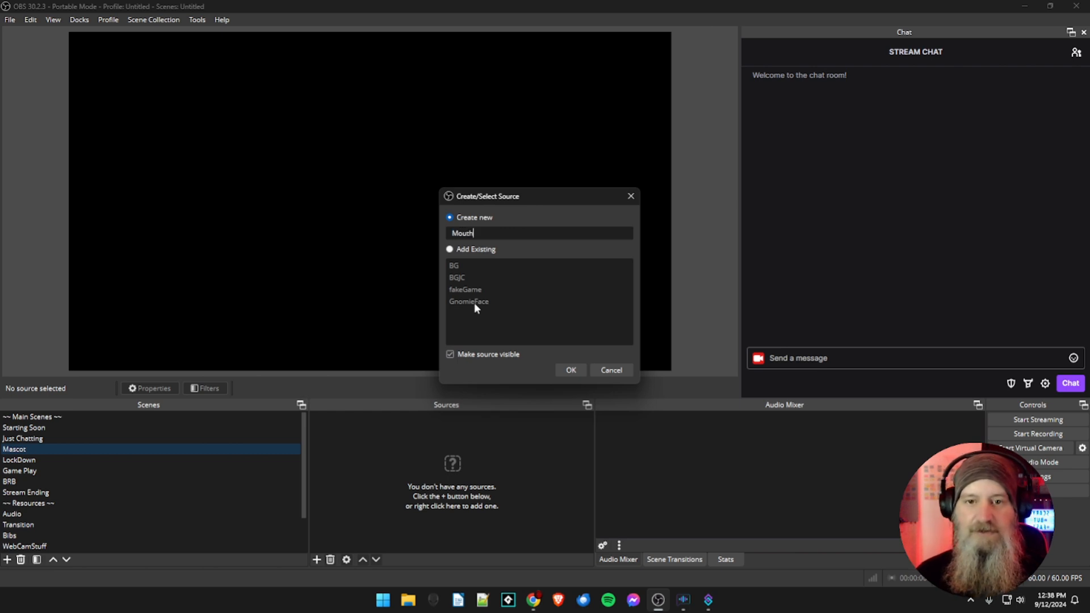
text(Closed)
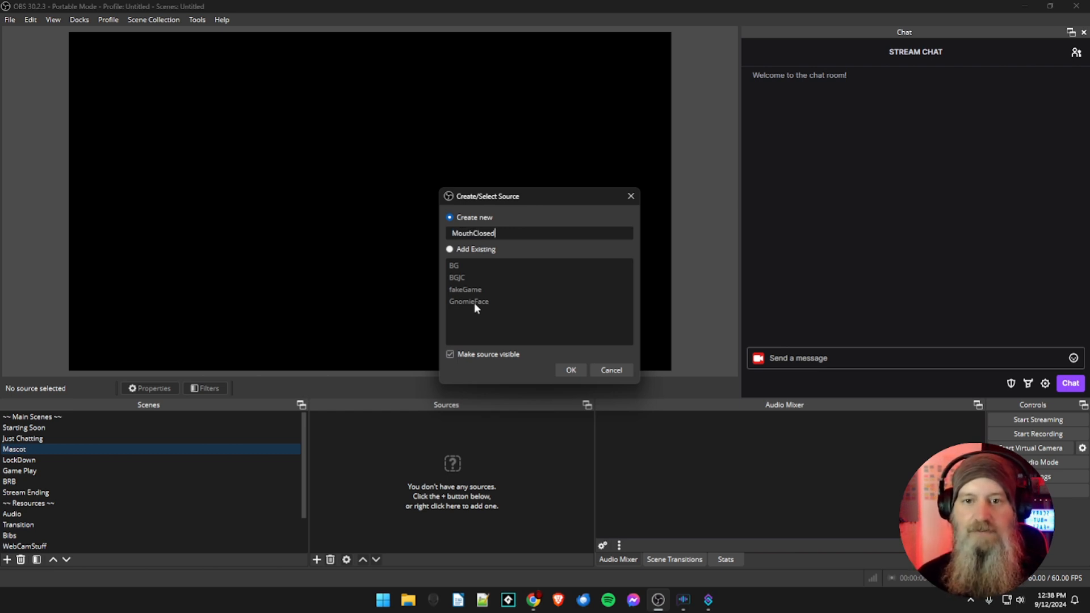
click(570, 372)
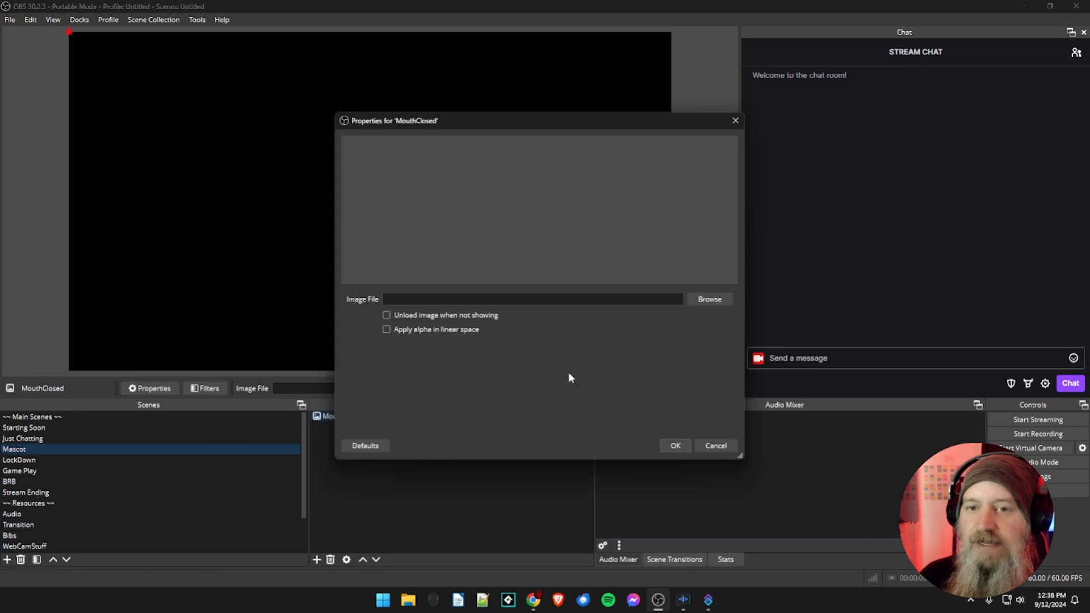
- Load mouthClosed.png from the Desktop as the image file of the MouthClosed source
click(709, 299)
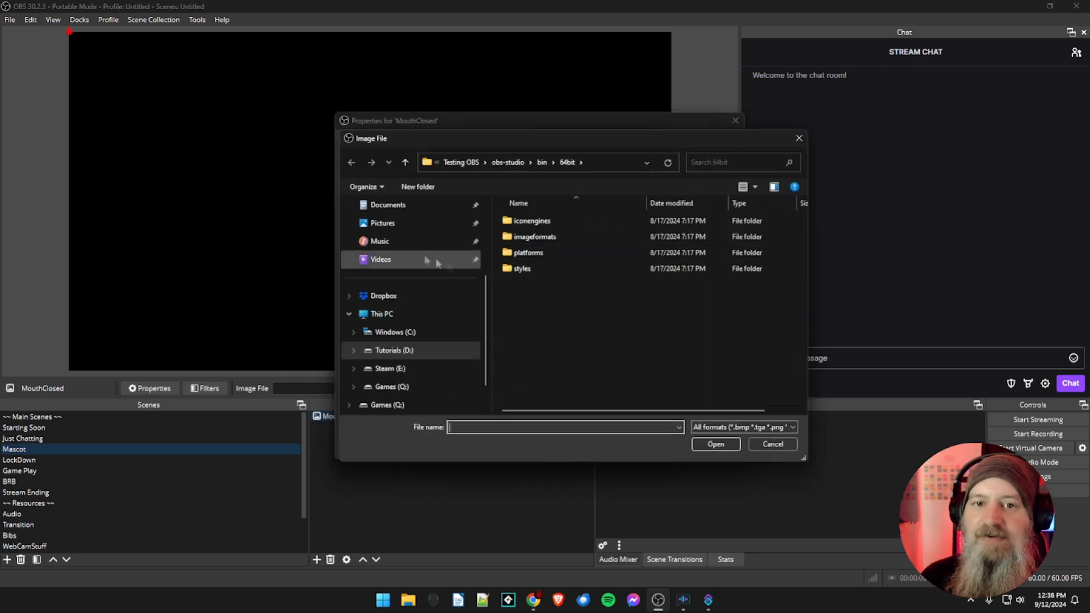
click(386, 263)
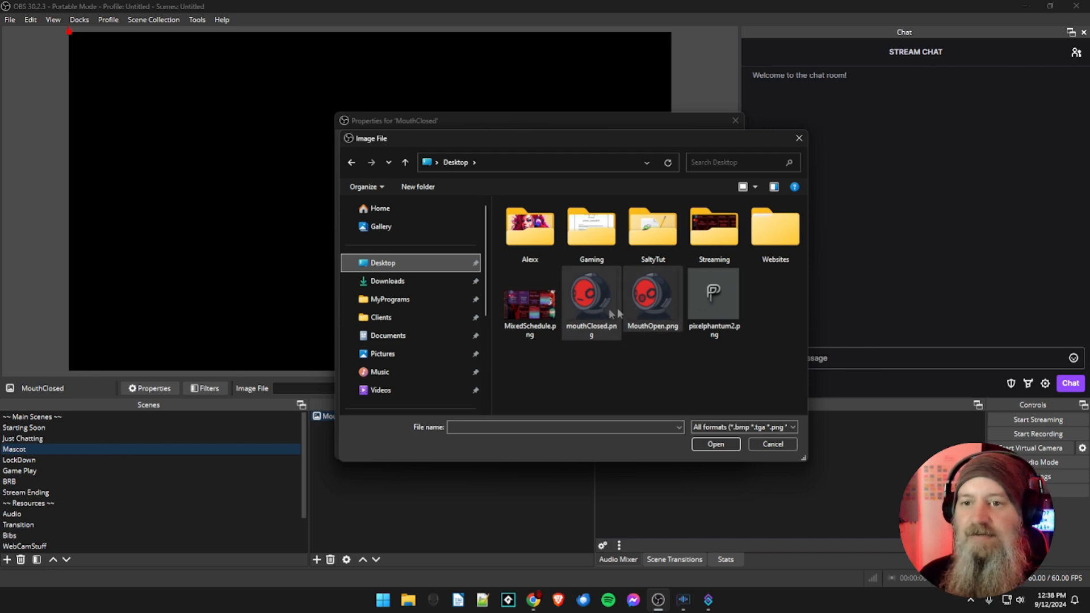
click(591, 301)
click(710, 445)
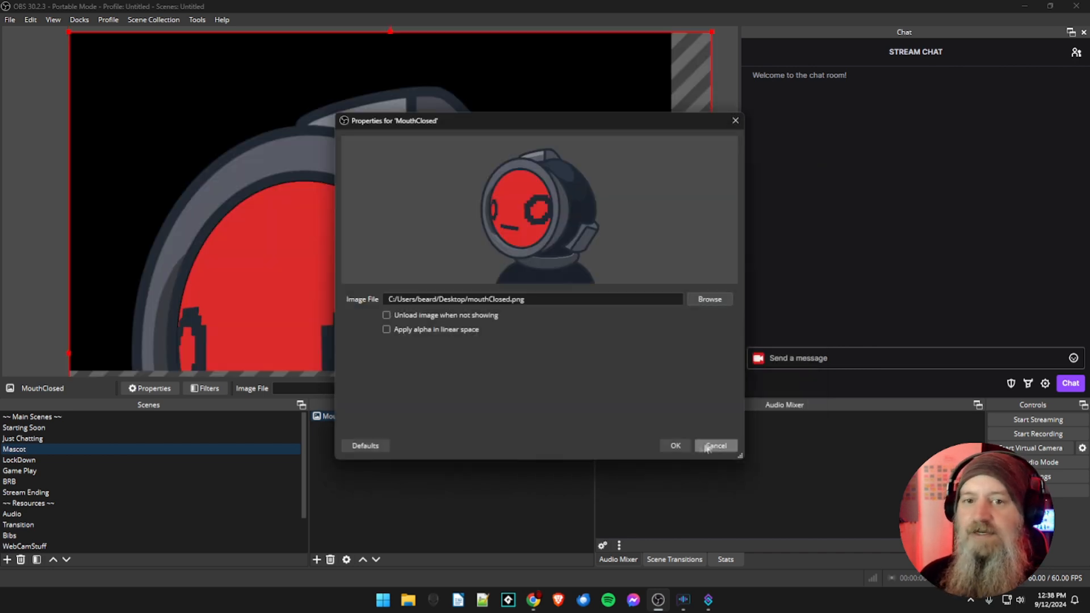
click(674, 447)
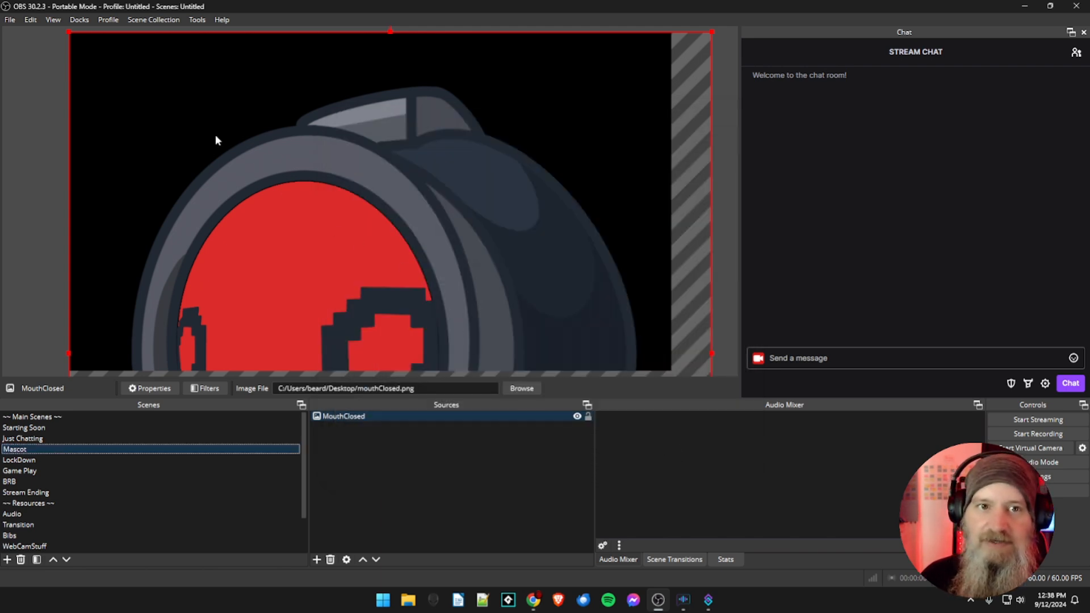
- Shrink the MouthClosed image and place it on the canvas's bottom edge, about 972 px from the left side and 532 px from the top
drag(70, 33, 430, 299)
drag(503, 344, 448, 244)
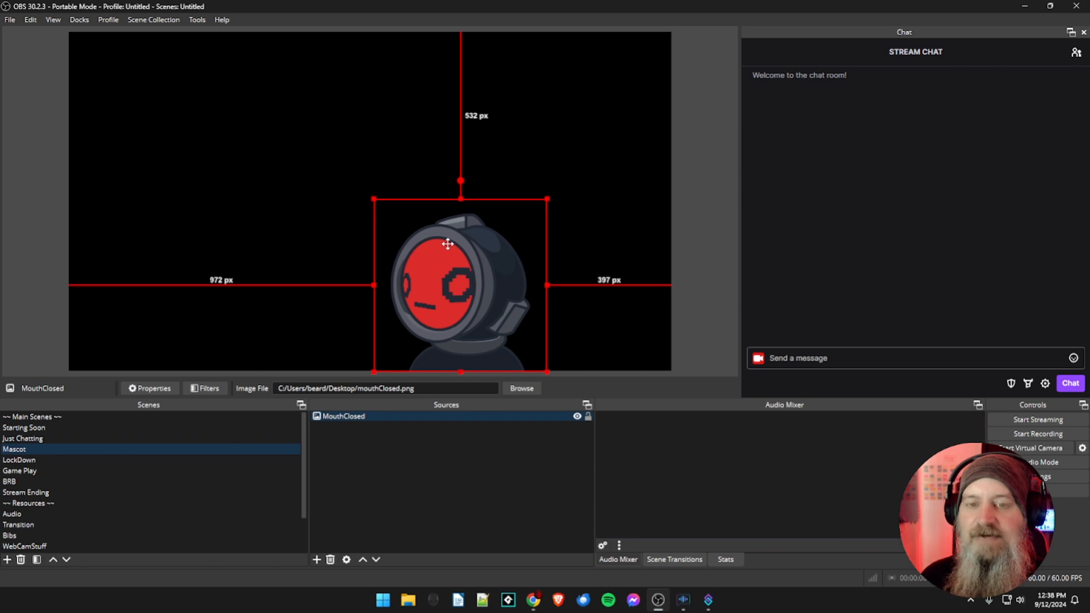
click(451, 473)
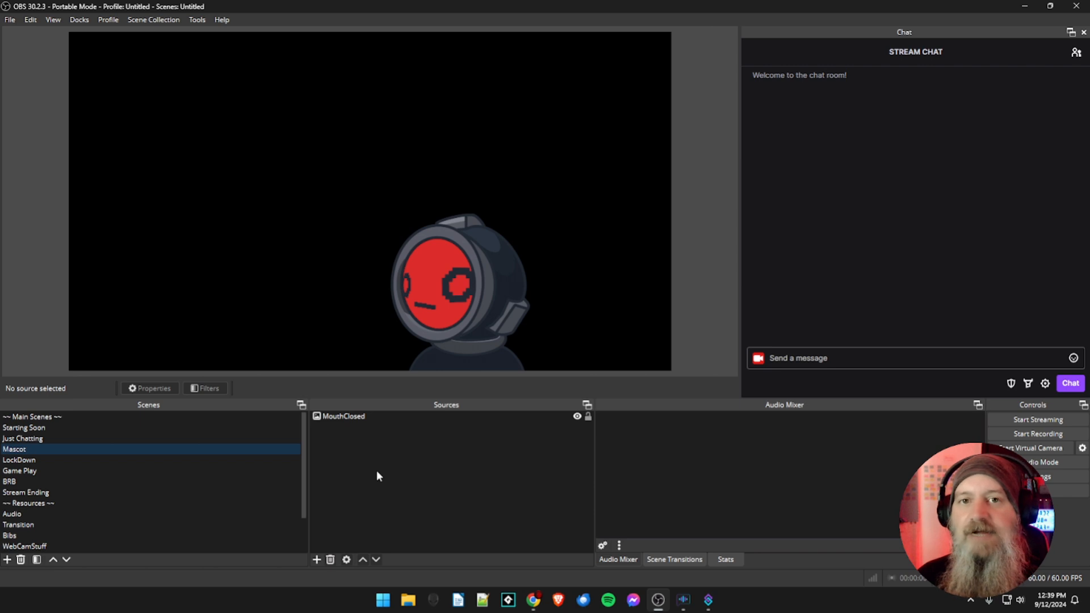
- Add a second image source named MouthOpen to the Mascot scene
click(318, 559)
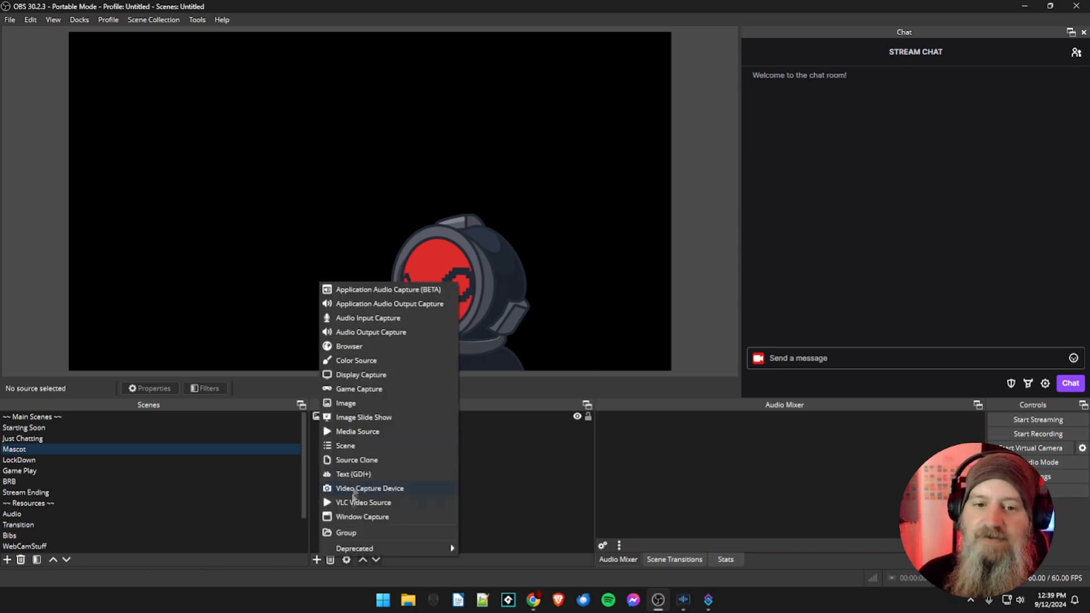
click(347, 403)
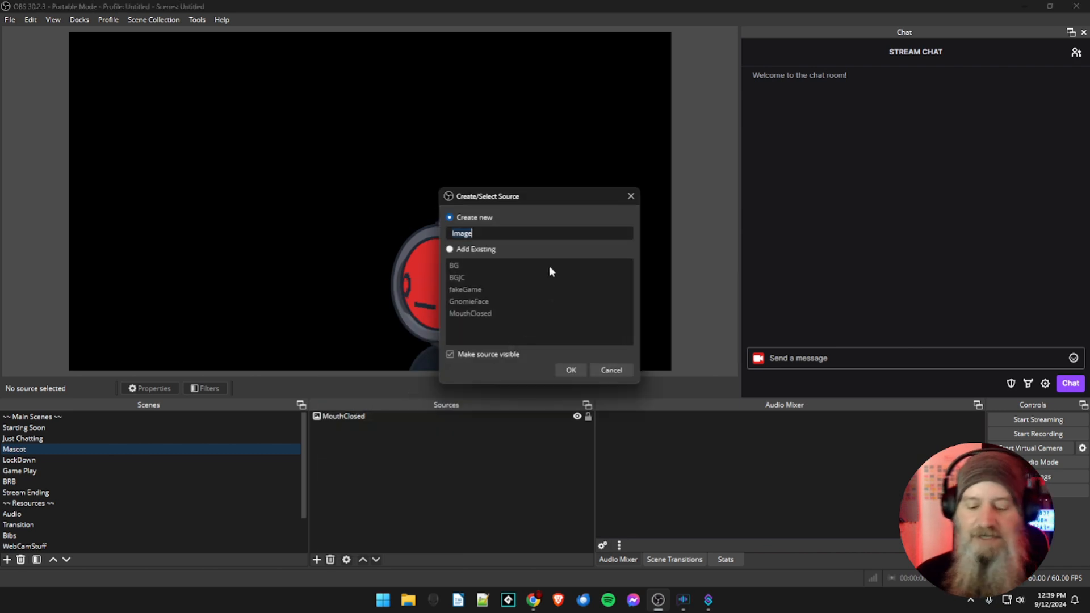
text(MouthOpen)
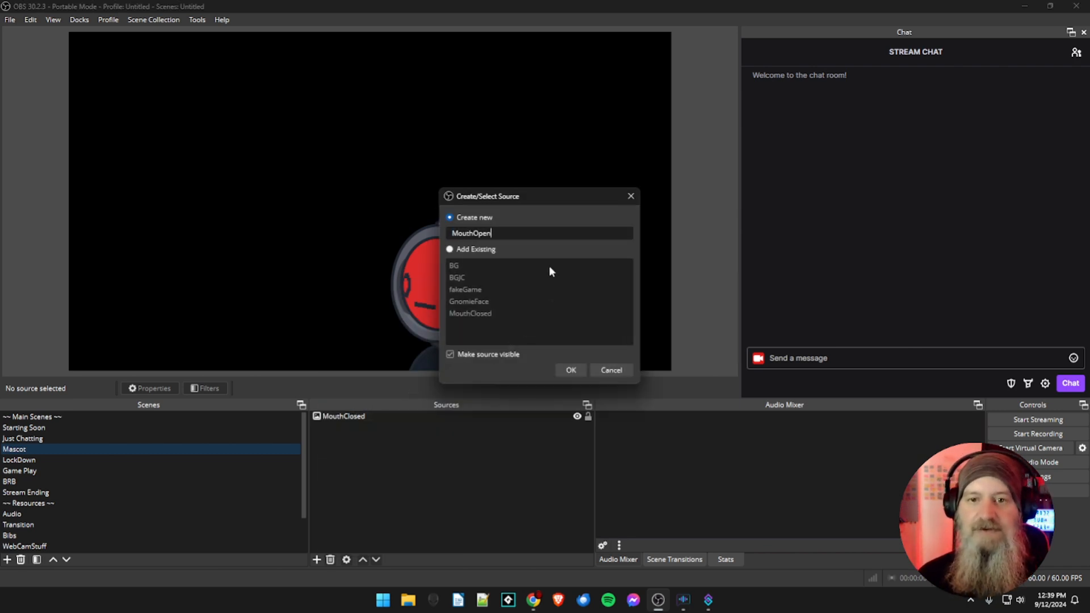
click(571, 368)
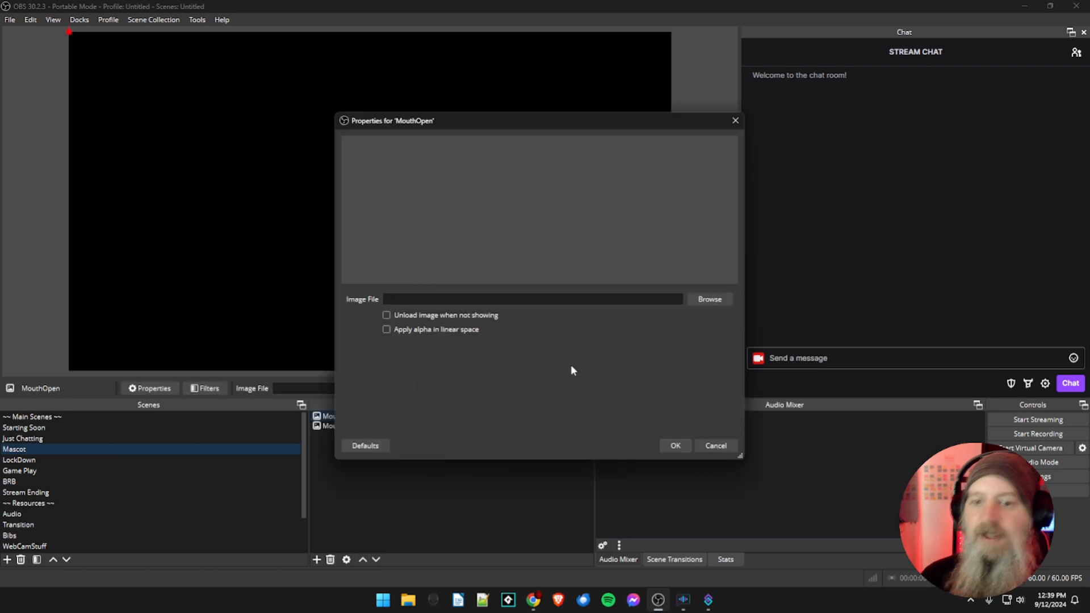
- Load MouthOpen.png from the Desktop as the image file of the MouthOpen source
click(709, 299)
click(647, 300)
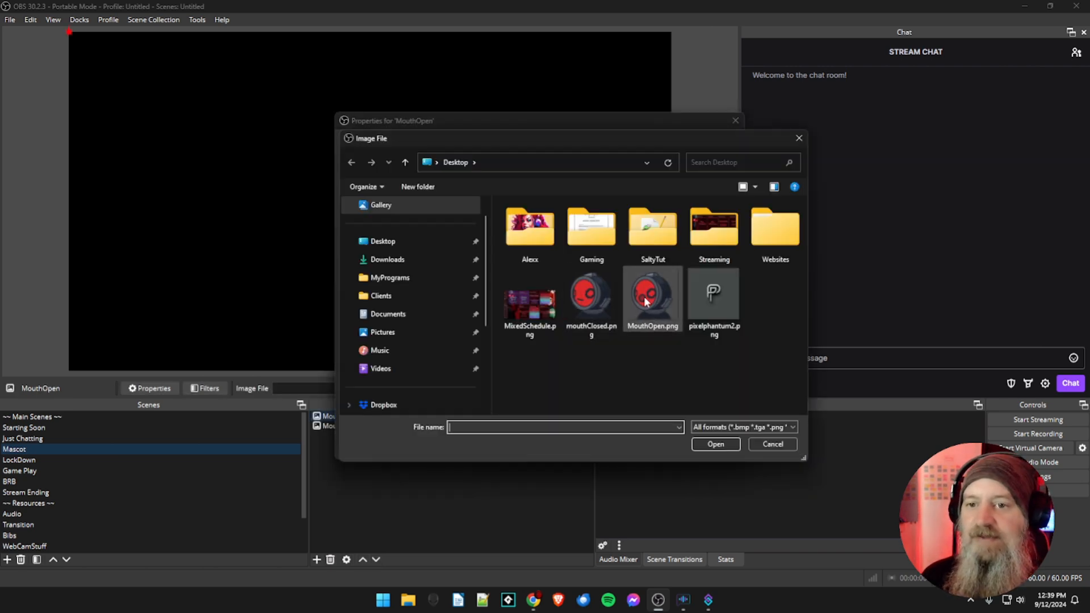
click(714, 444)
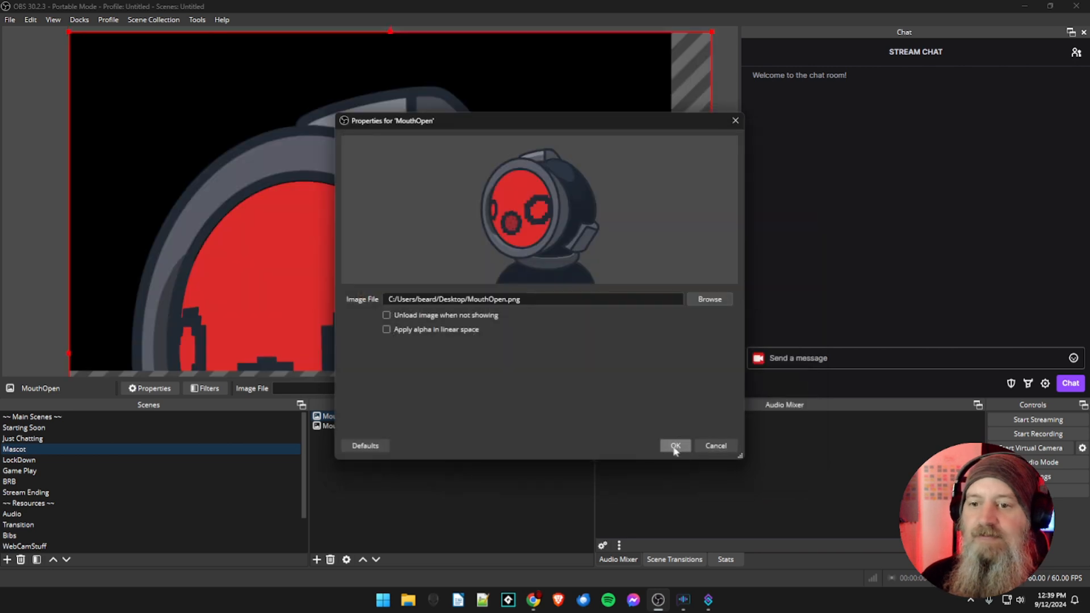
click(675, 446)
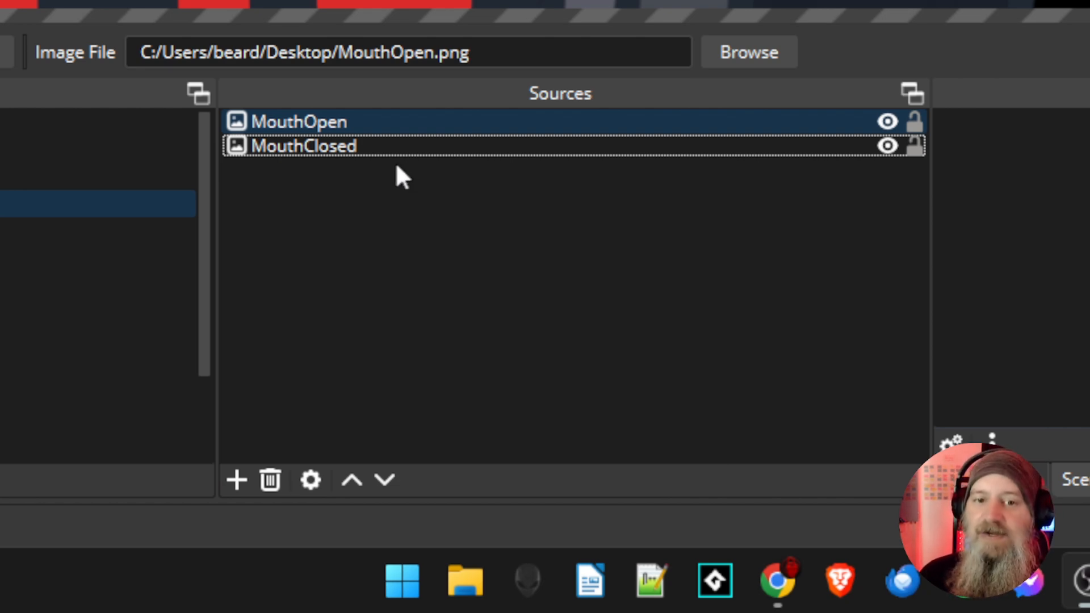
- Copy the transform of the MouthClosed source and paste it onto MouthOpen so both images share the same size and position
ctrl+click(352, 147)
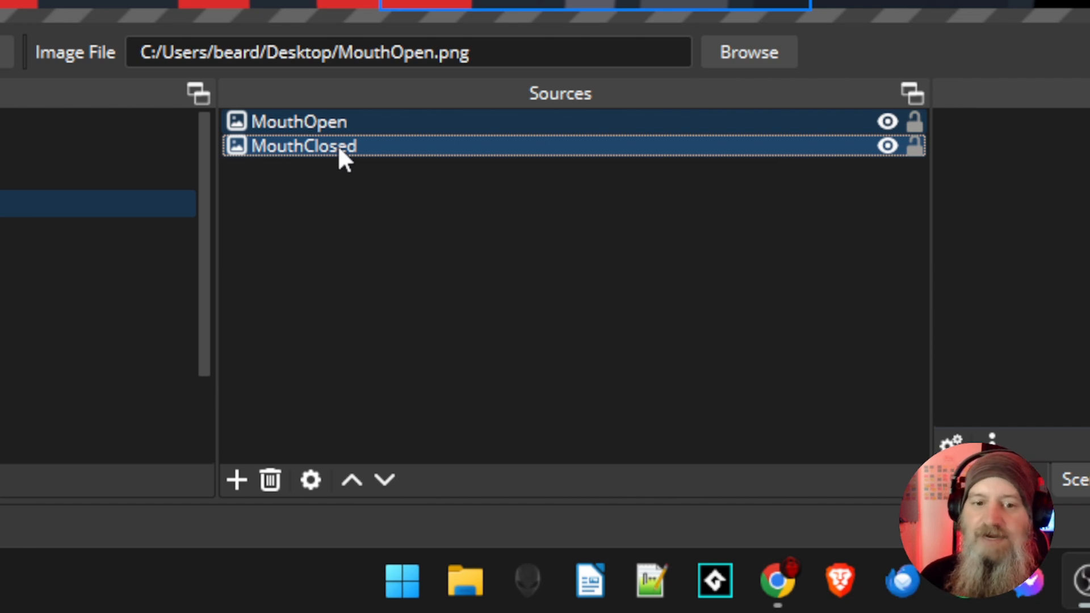
right_click(339, 149)
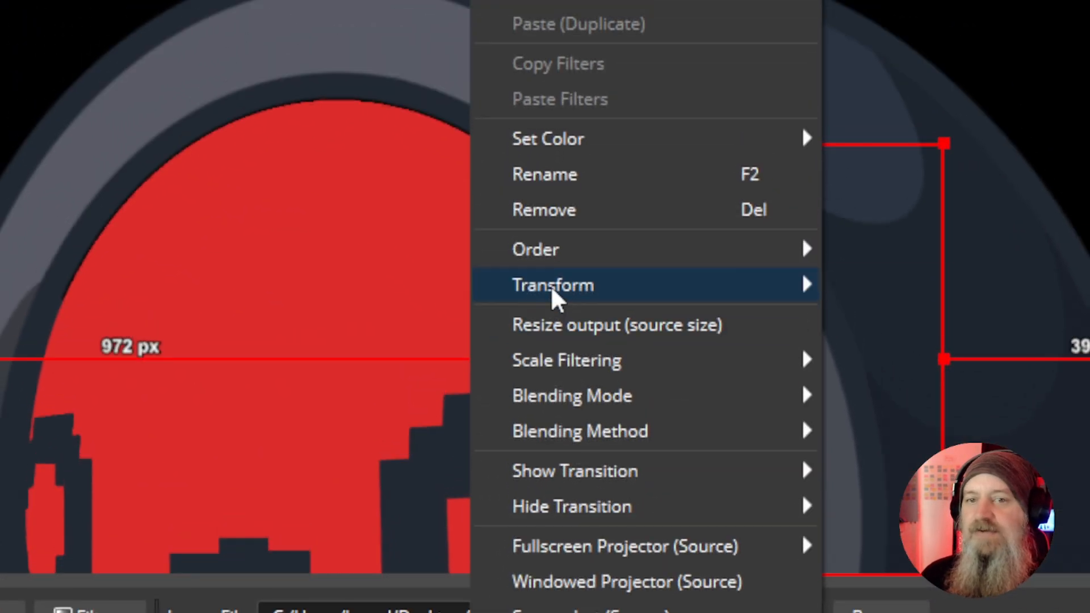
mouse_move(556, 300)
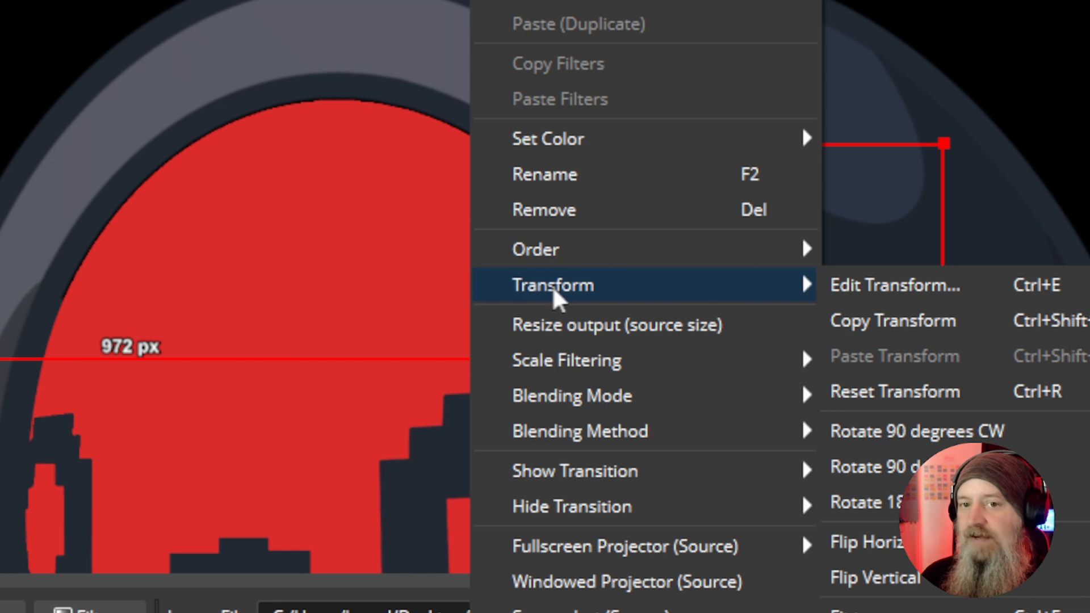
click(901, 328)
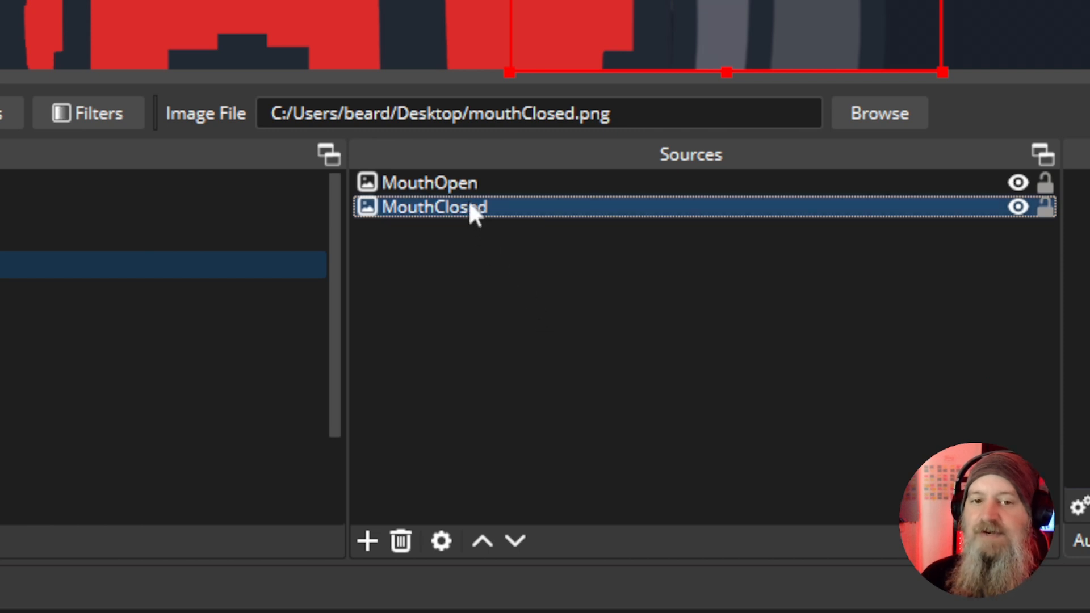
ctrl+click(462, 182)
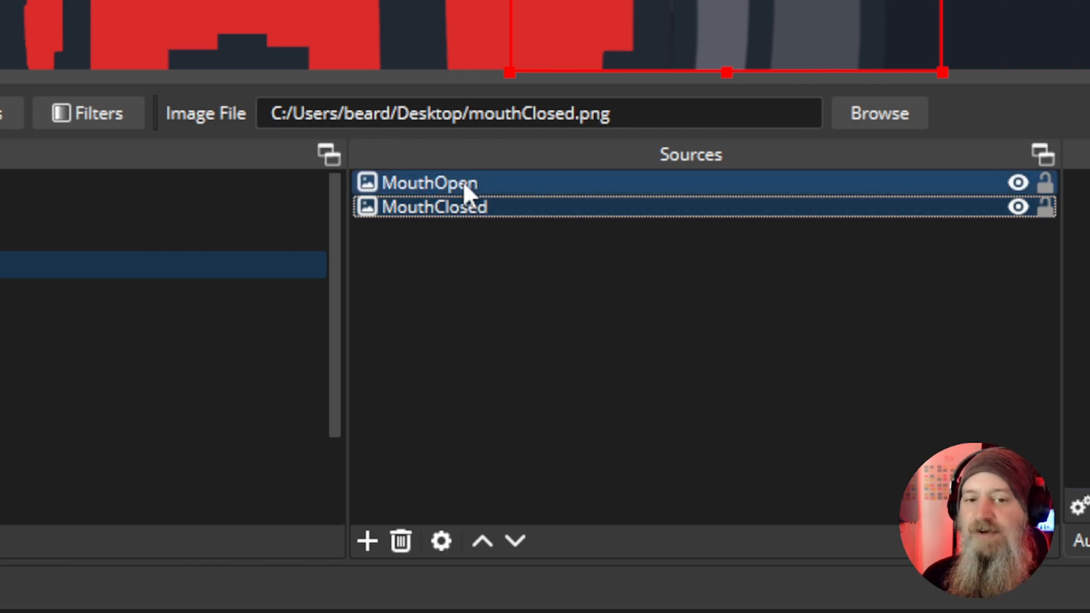
click(462, 181)
right_click(462, 179)
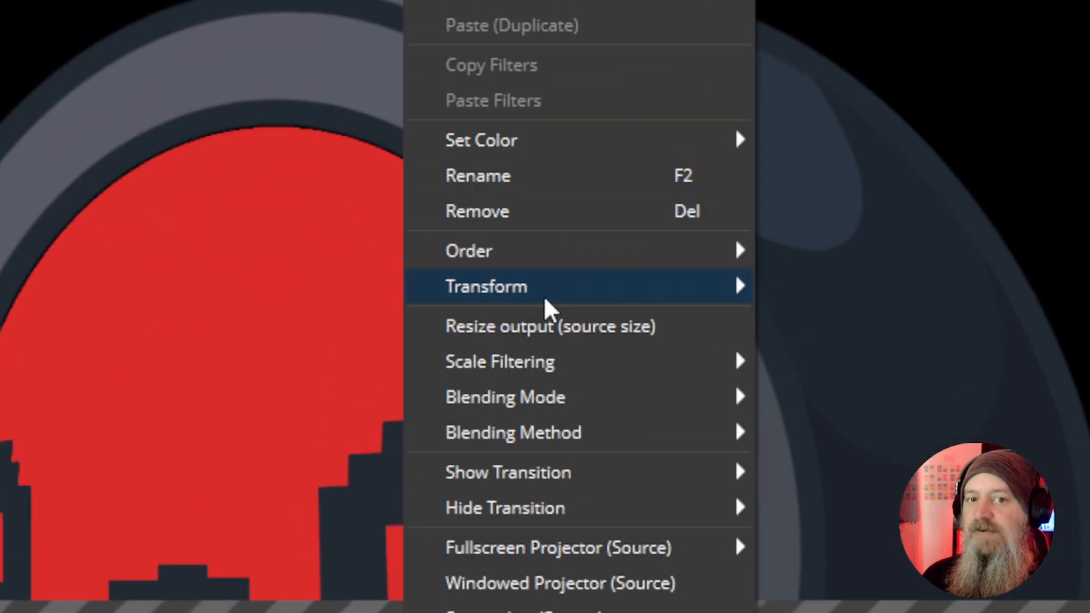
mouse_move(555, 301)
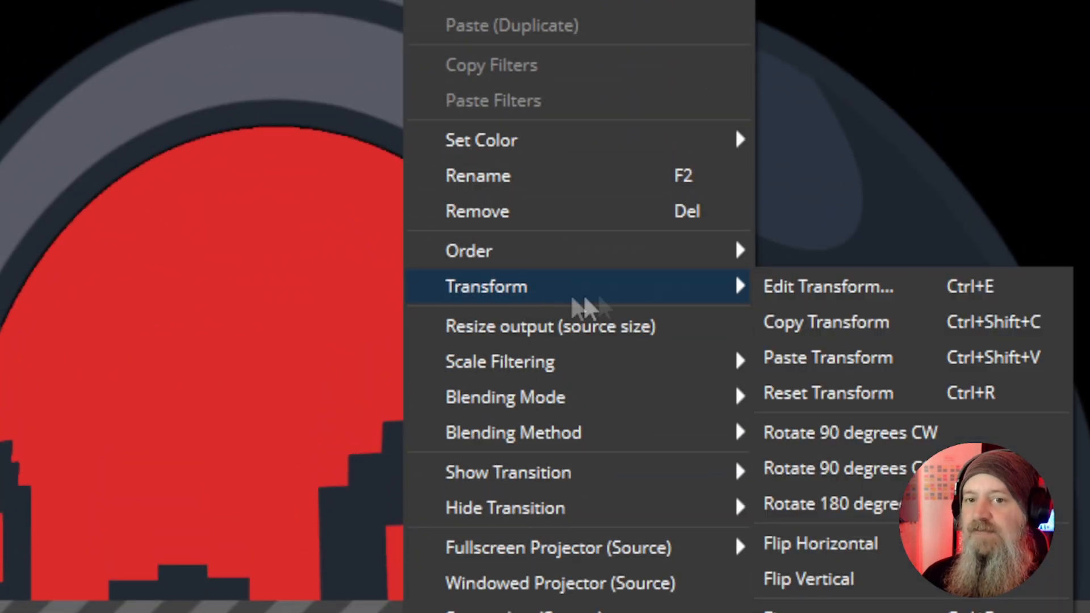
click(826, 359)
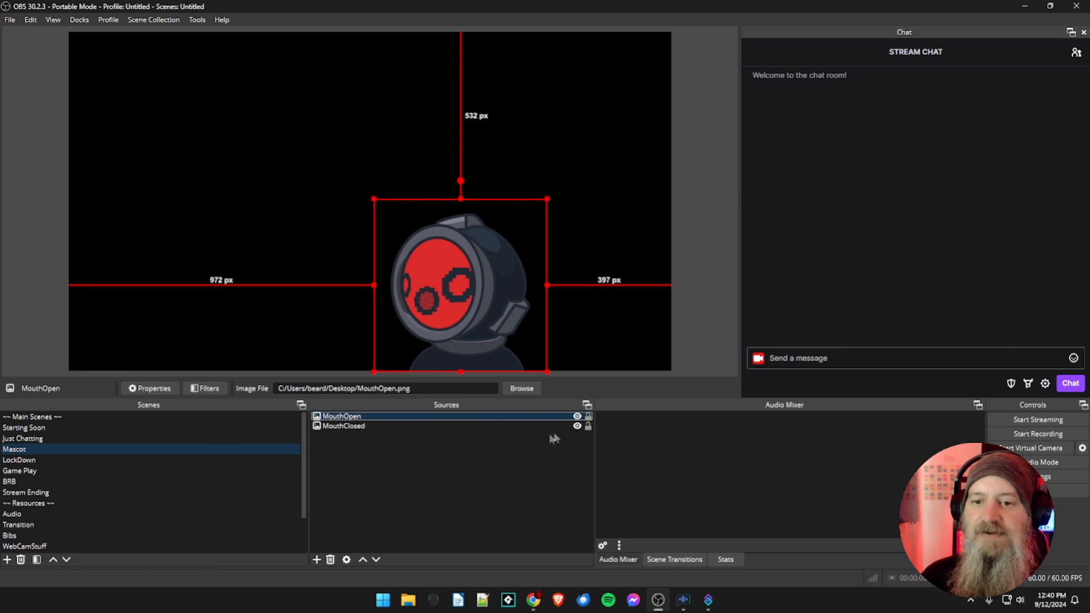
- Toggle the MouthOpen source's visibility off and on repeatedly to preview the mascot's talking effect, ending with it visible
click(577, 416)
click(577, 417)
click(577, 417)
click(577, 417)
click(577, 417)
click(576, 417)
click(577, 417)
click(577, 417)
click(576, 417)
click(576, 417)
click(577, 417)
click(576, 417)
click(577, 417)
click(577, 417)
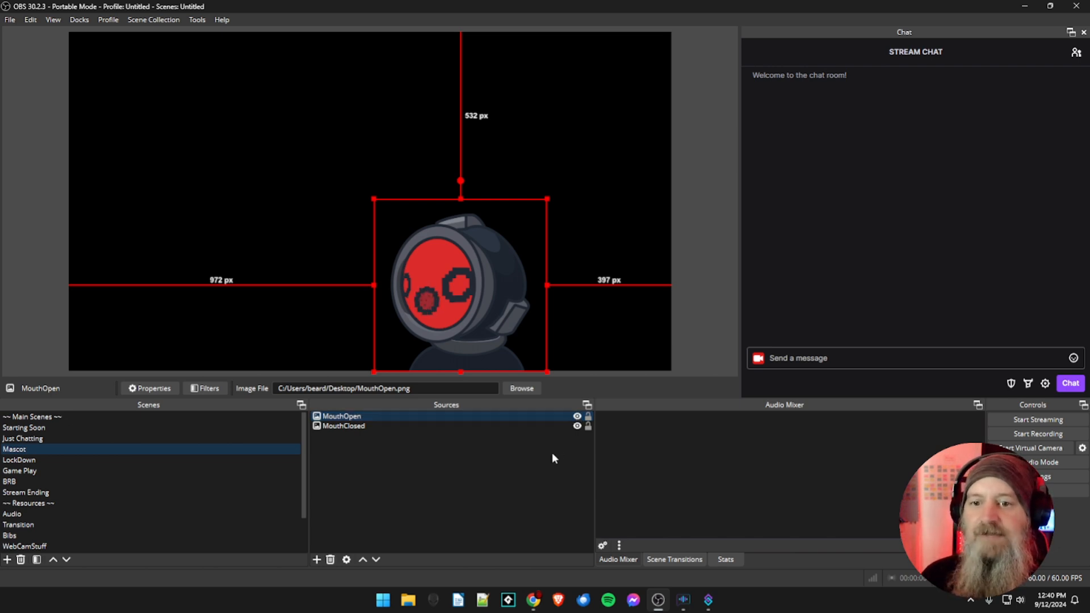
- Lock the MouthClosed and MouthOpen sources in the Mascot scene
ctrl+click(586, 429)
click(587, 428)
click(588, 418)
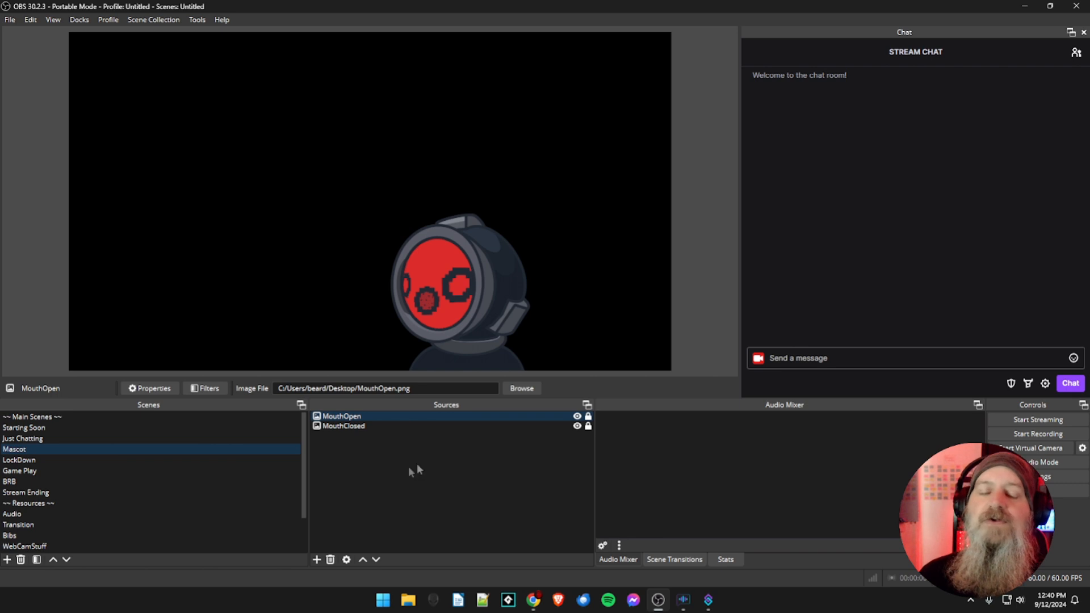
- Add the existing Mascot scene as a source in the Just Chatting scene and lock it in place
click(45, 438)
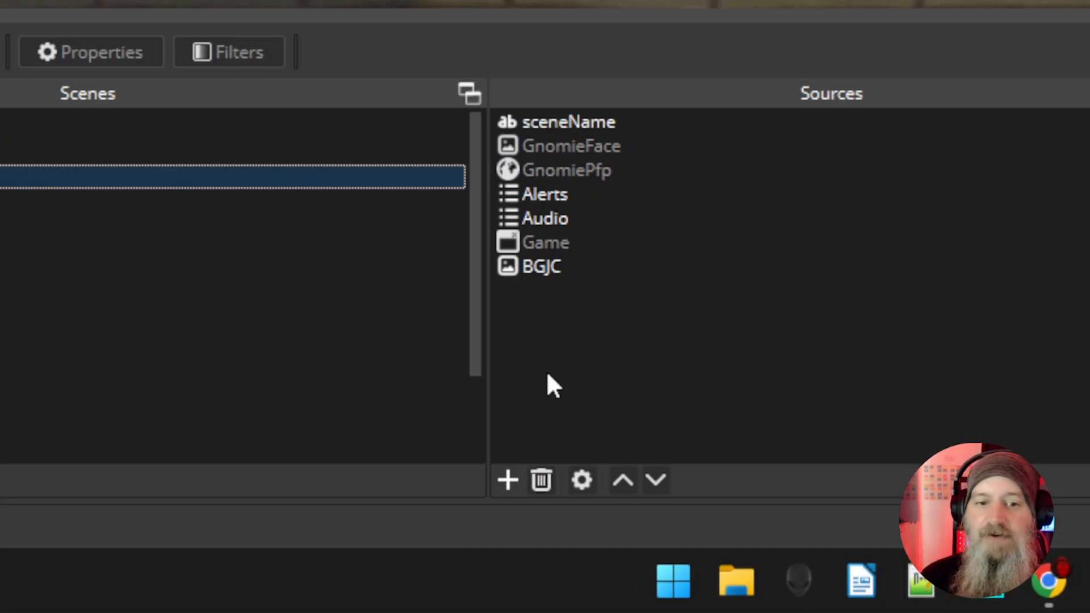
click(509, 483)
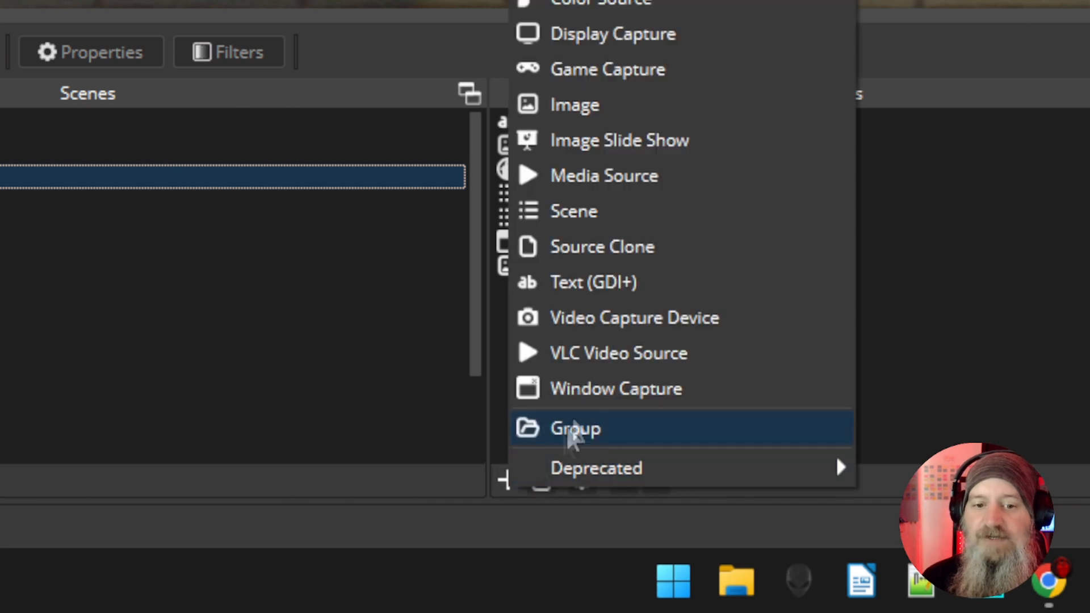
click(597, 210)
scroll(550, 306, down, 2)
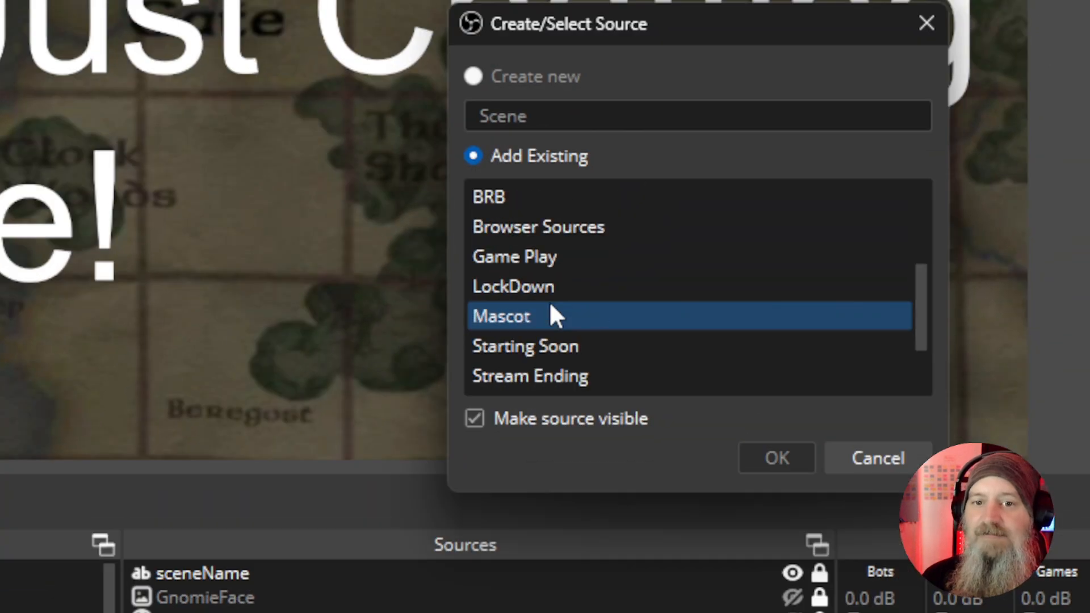
scroll(550, 307, down, 1)
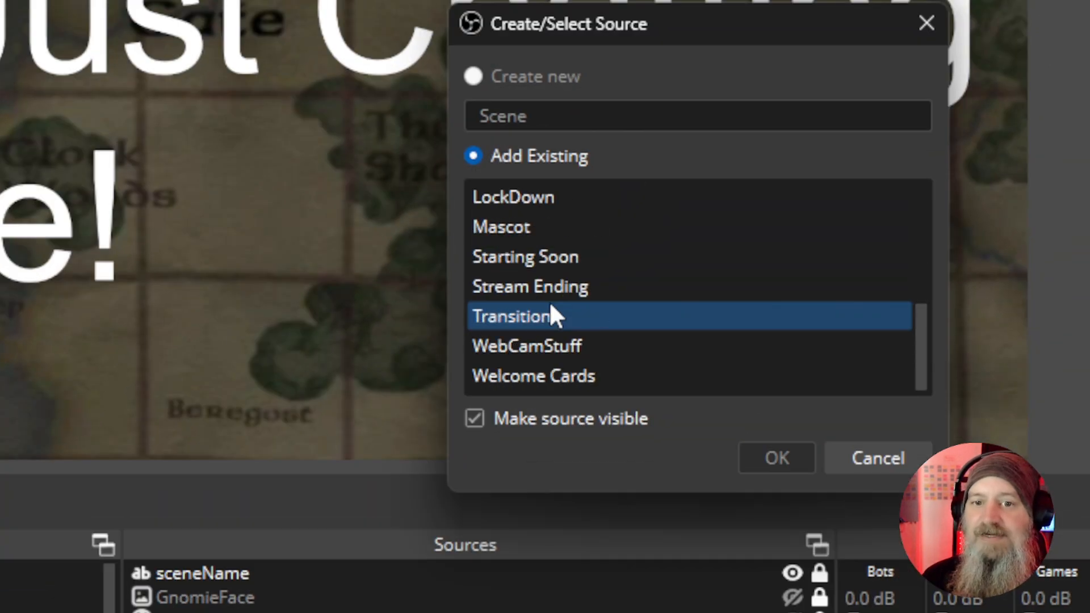
click(506, 230)
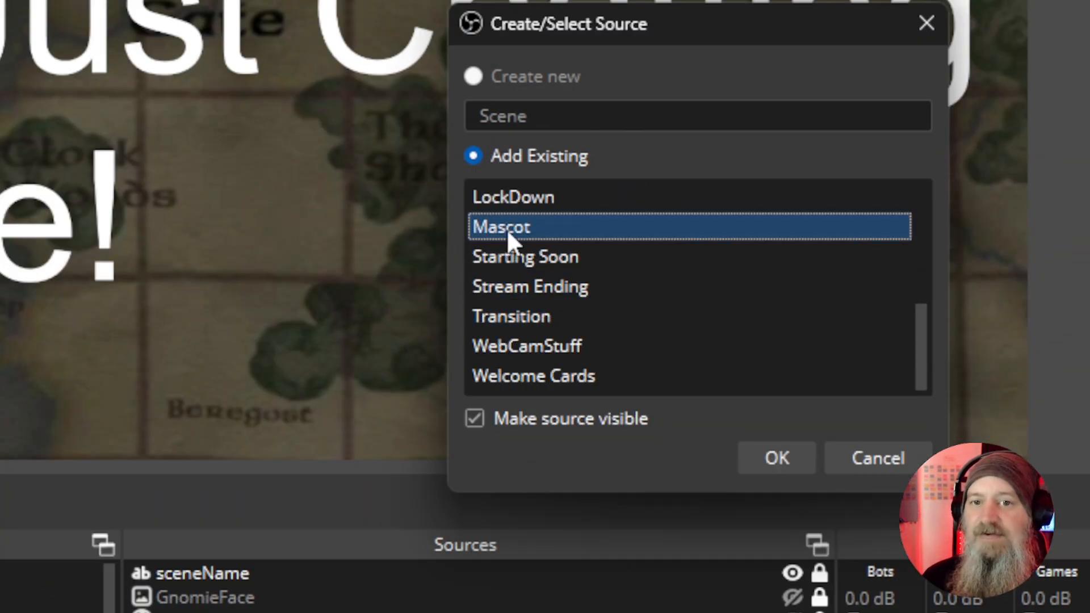
click(768, 460)
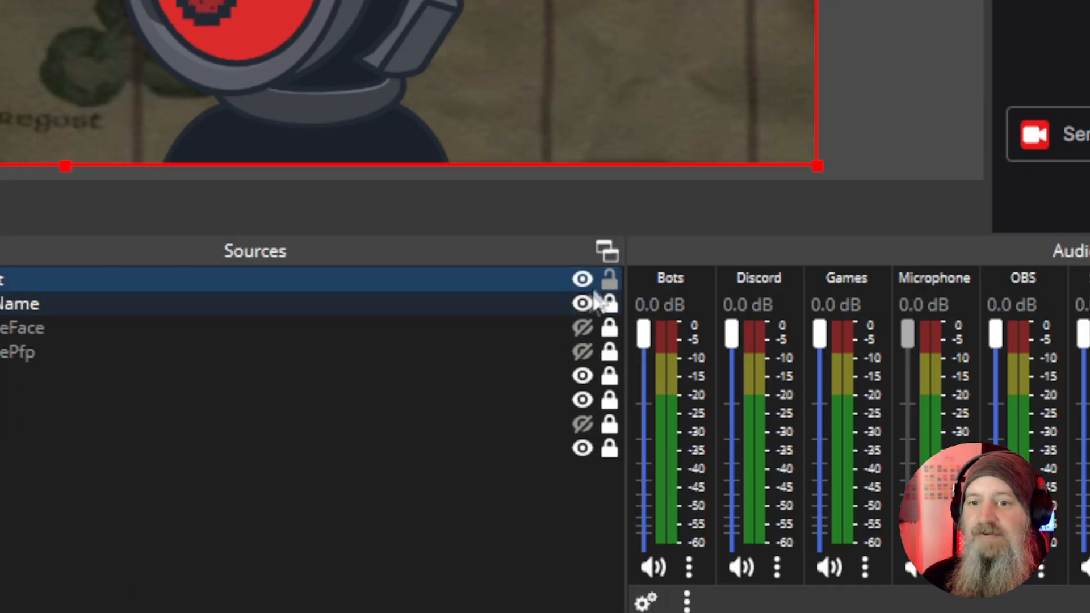
click(610, 281)
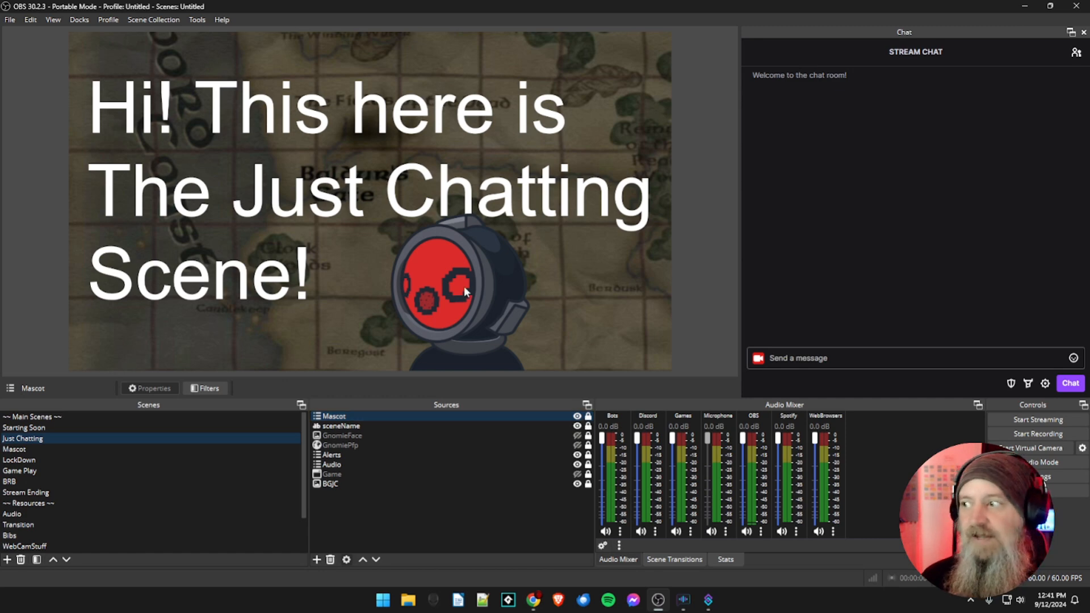
- Review the capture properties of the Bots audio source and the list of source types that can be added
ctrl+click(467, 465)
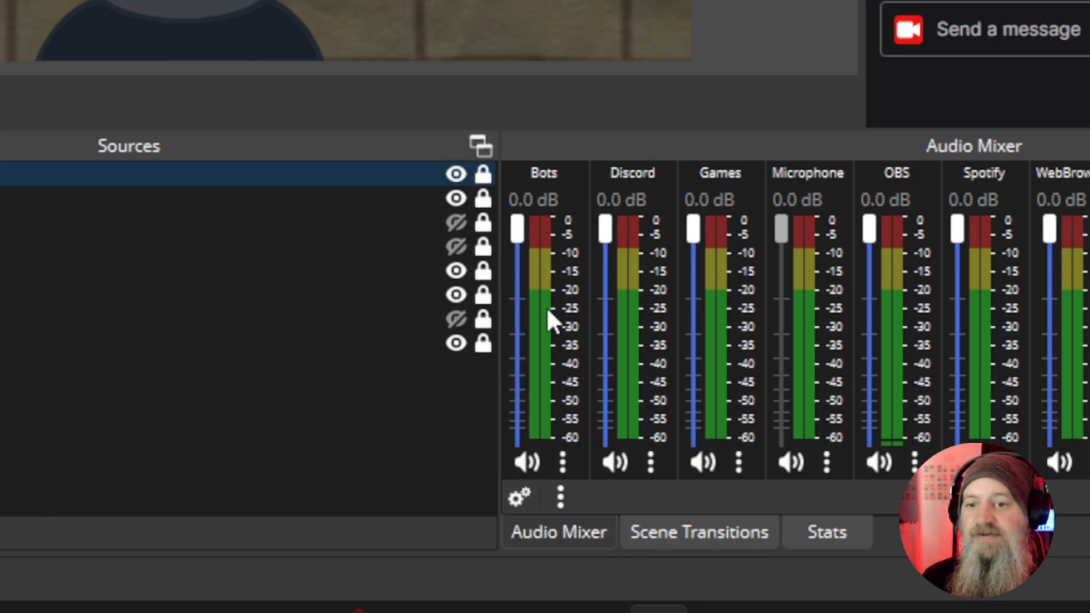
right_click(547, 306)
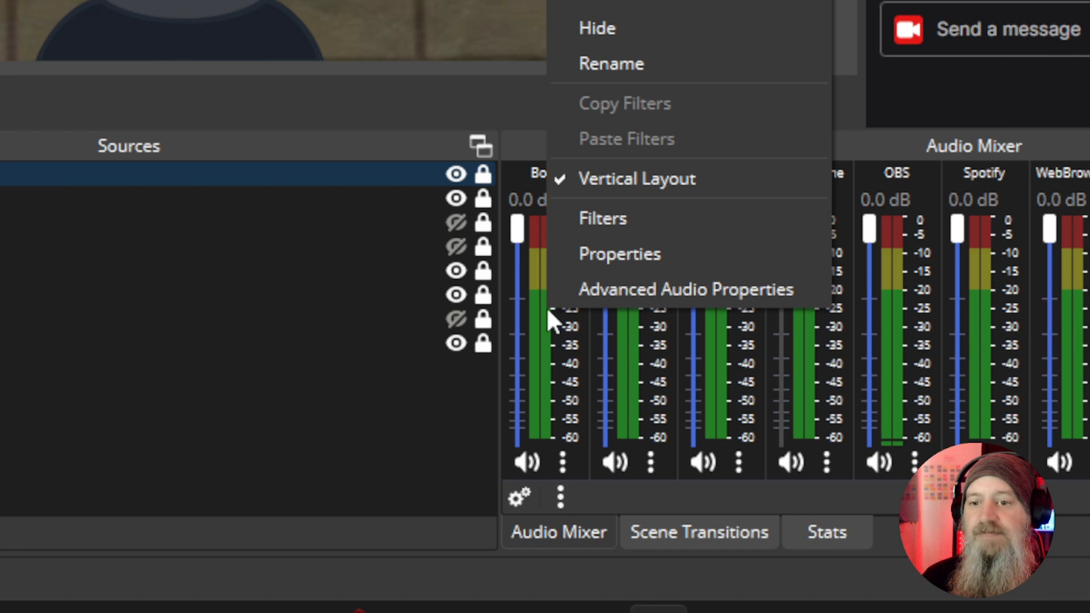
click(568, 256)
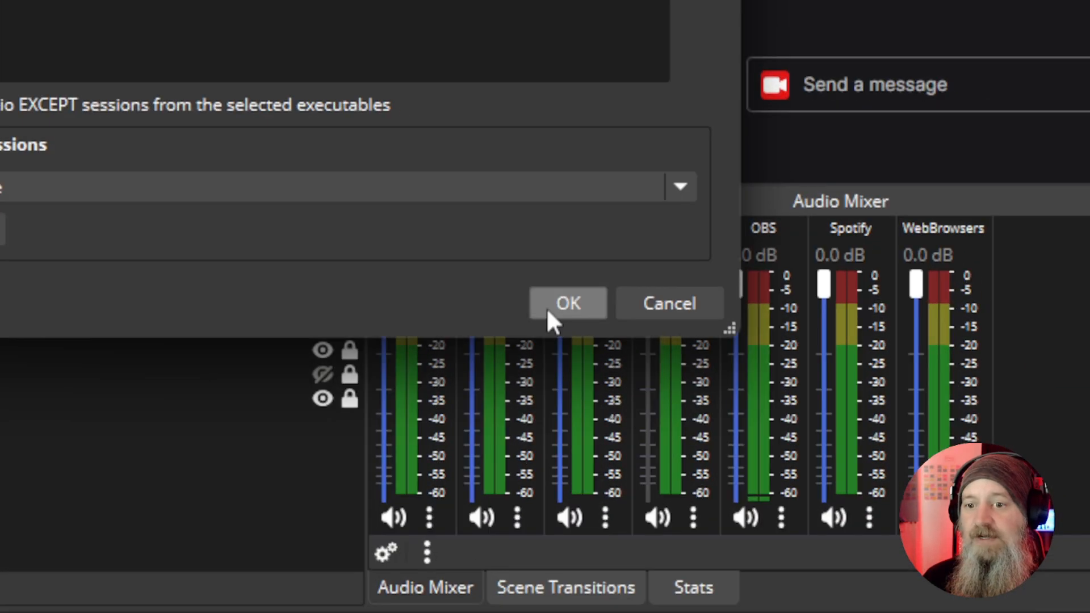
click(549, 307)
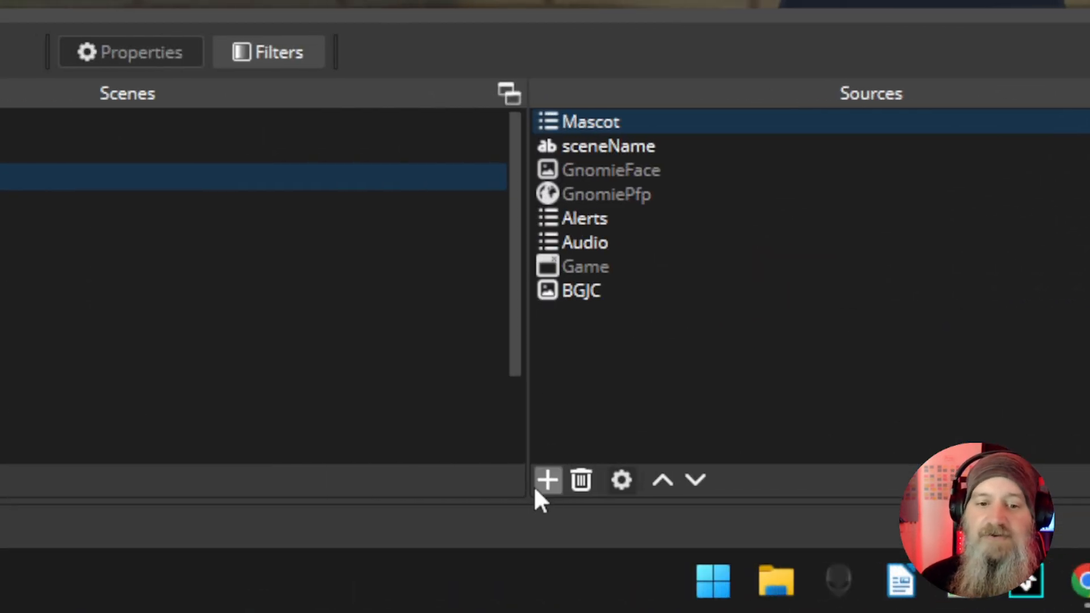
click(546, 481)
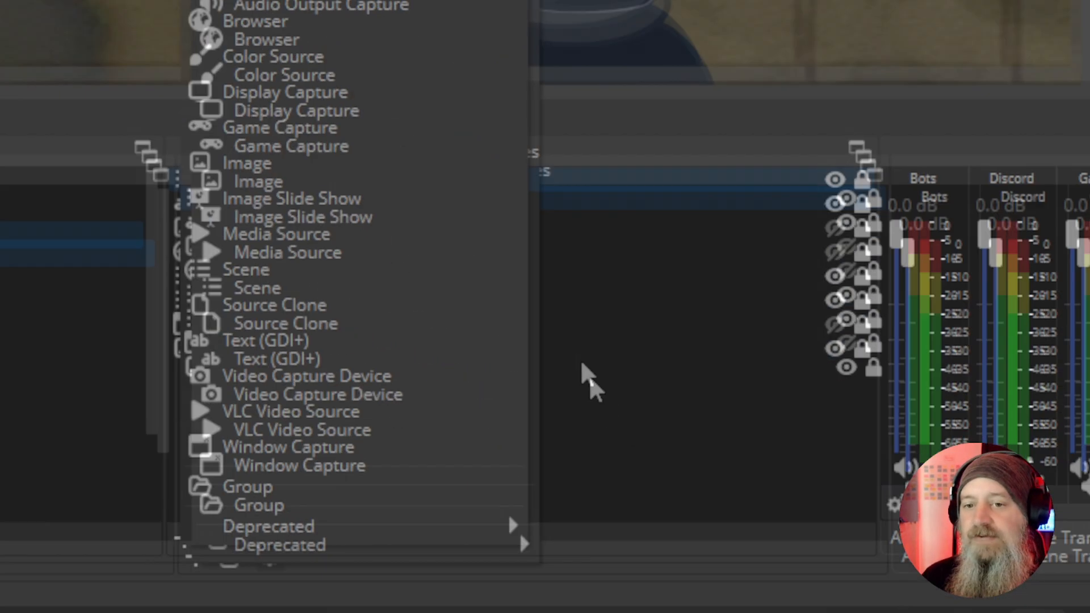
click(550, 311)
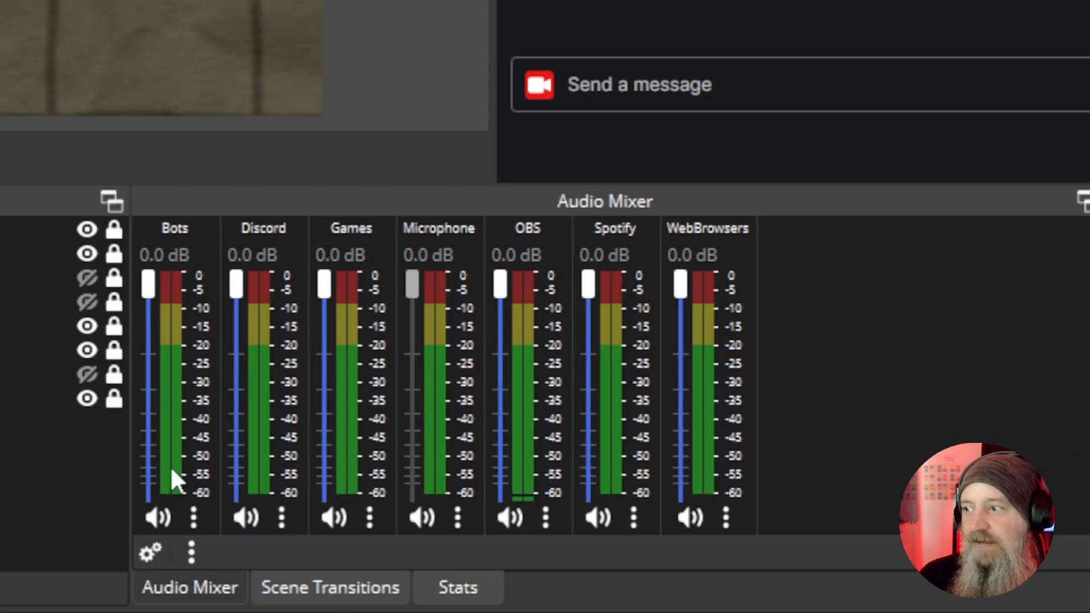
- Add an Audio Move filter named Mouth Open to the Bots audio source
right_click(171, 373)
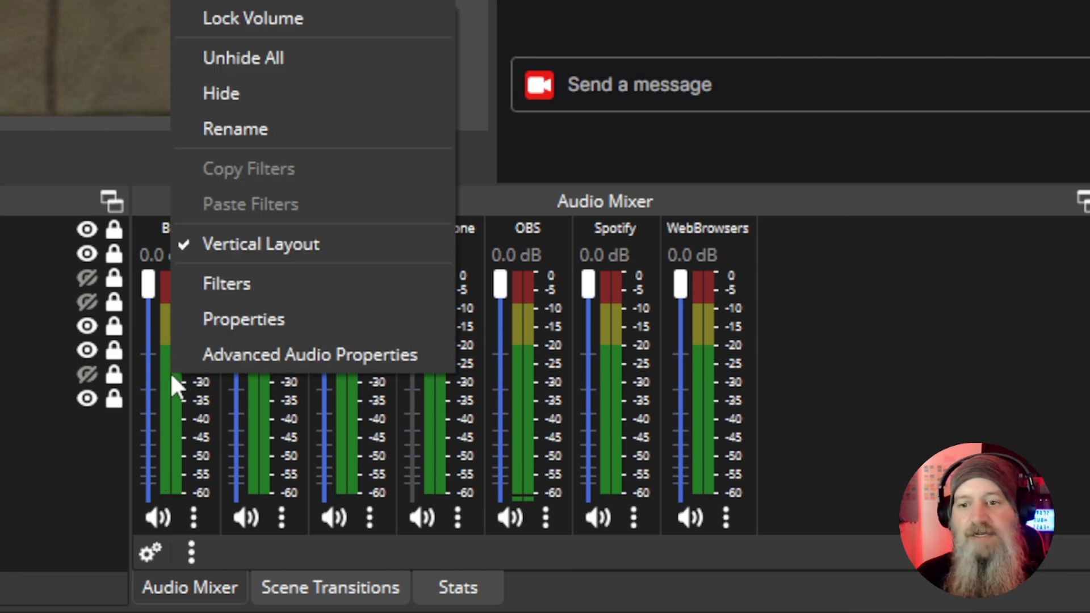
click(228, 288)
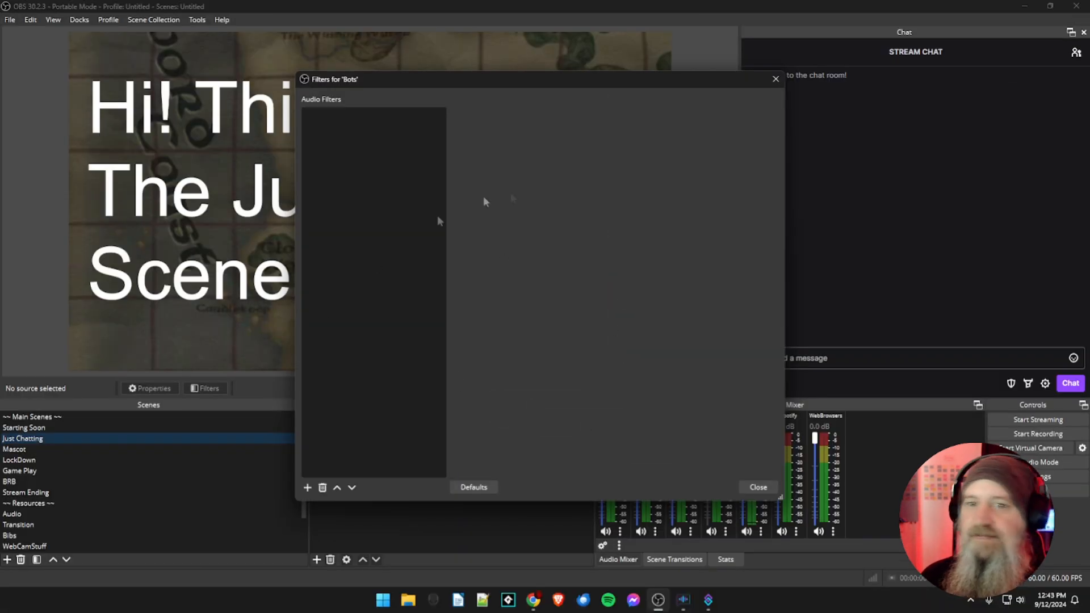
drag(558, 83, 535, 78)
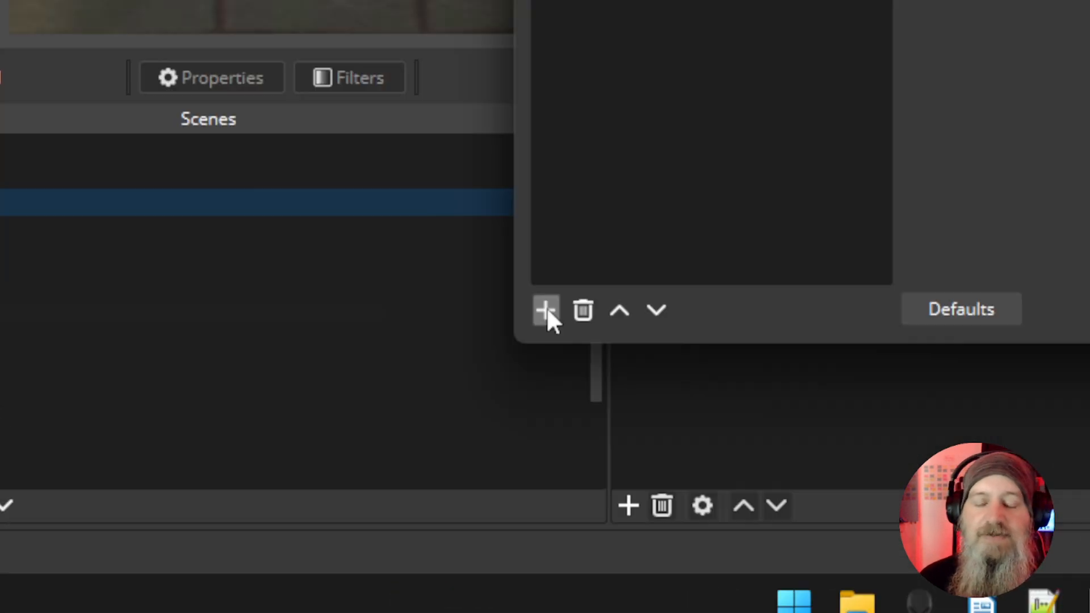
click(283, 482)
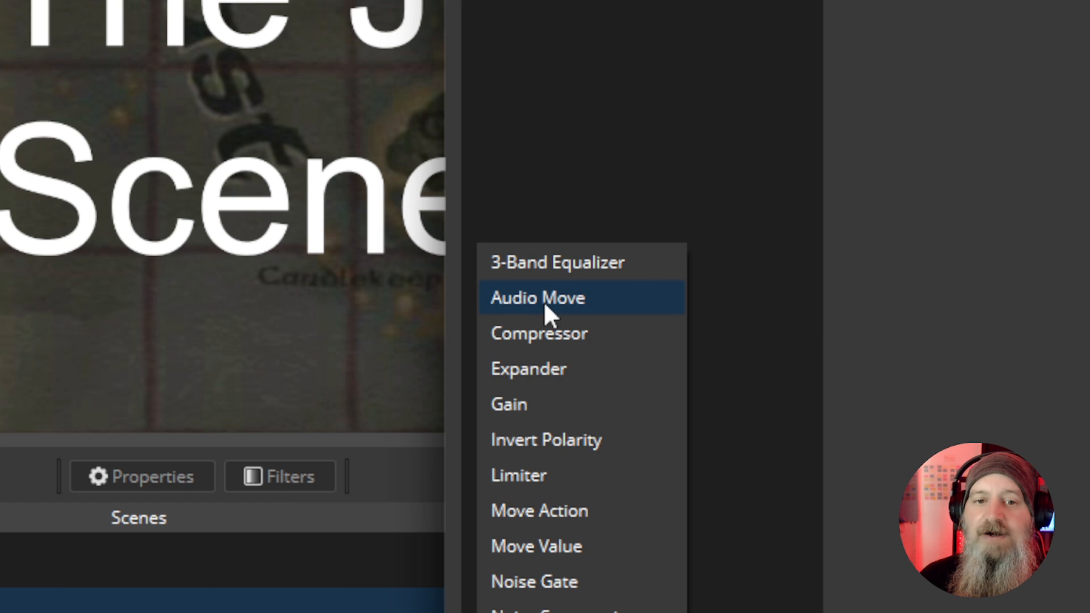
click(543, 299)
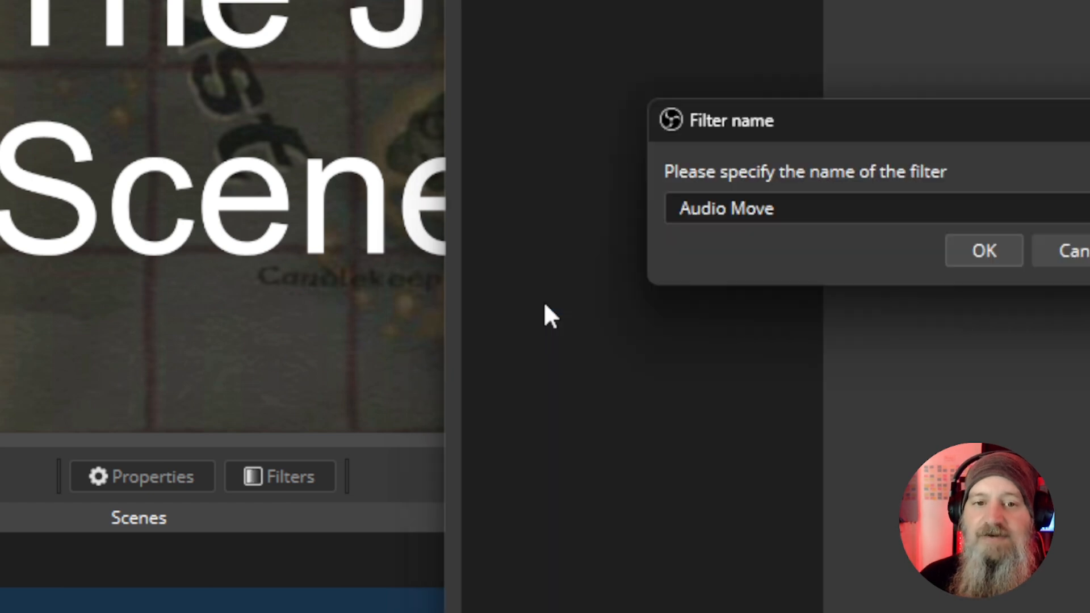
drag(804, 214, 666, 223)
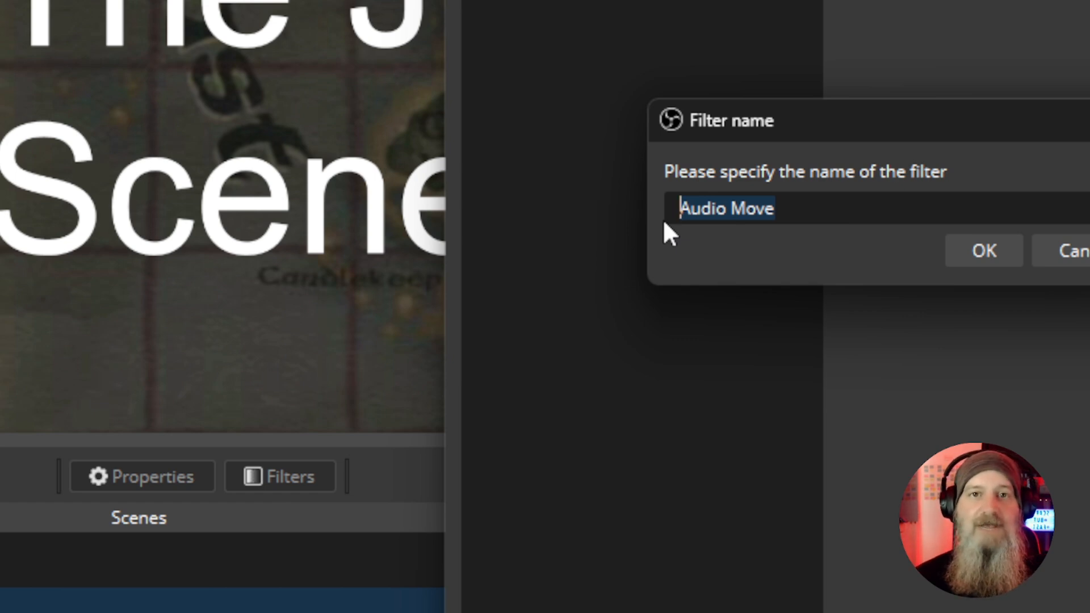
text(Mou)
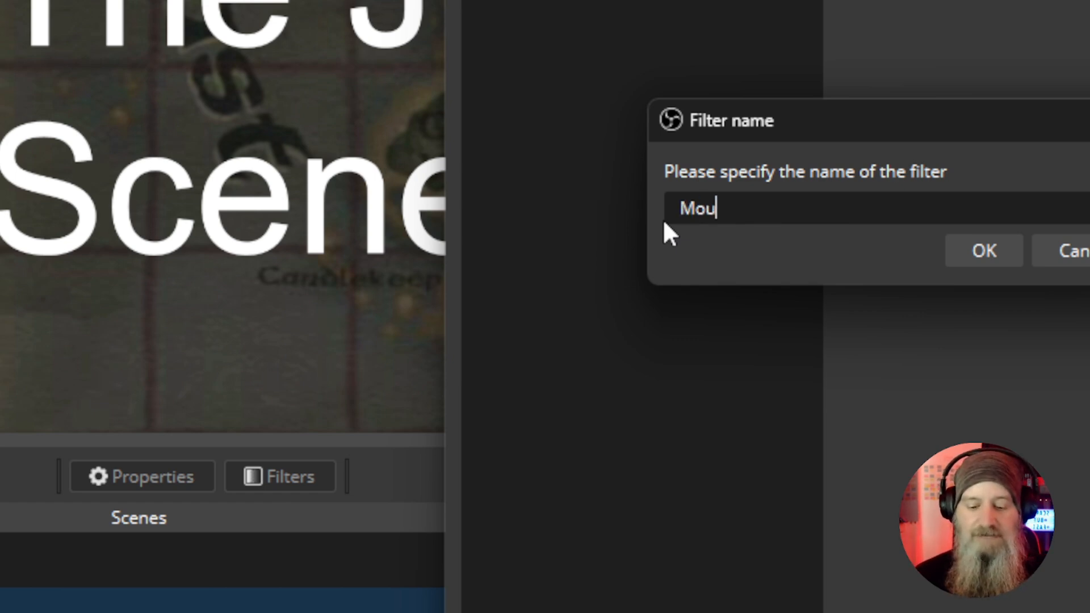
text(th Open)
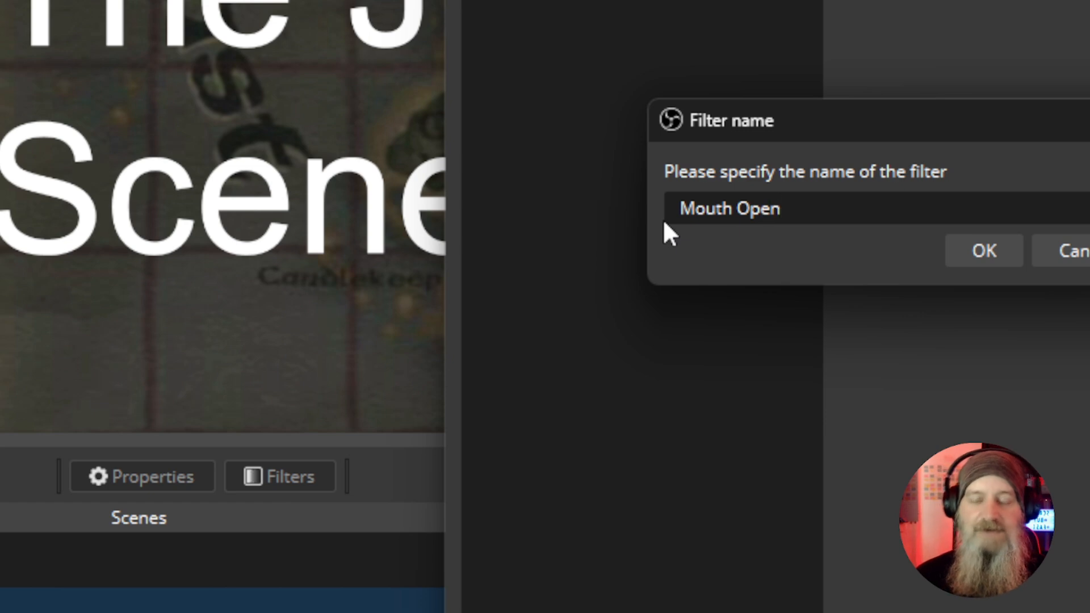
click(982, 252)
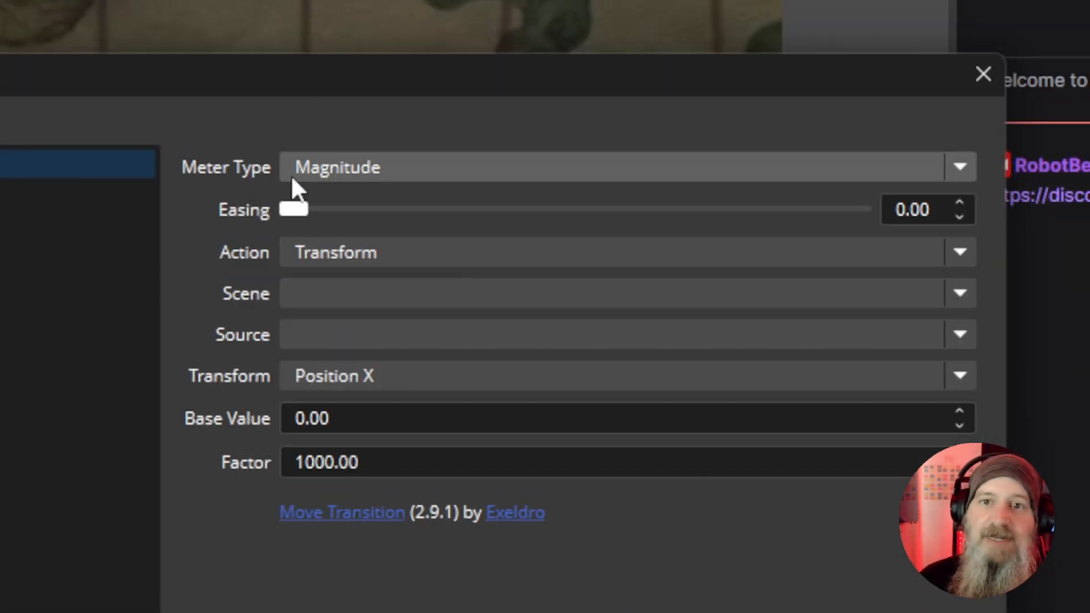
- Keep the Mouth Open filter's meter type at Magnitude and set its easing to 2.00
click(346, 172)
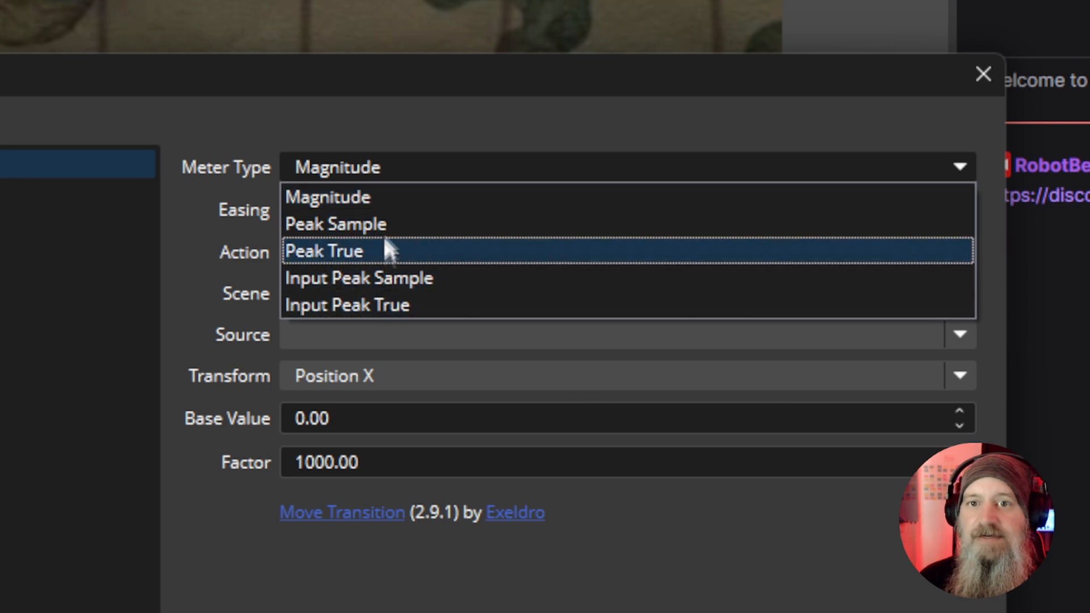
click(404, 207)
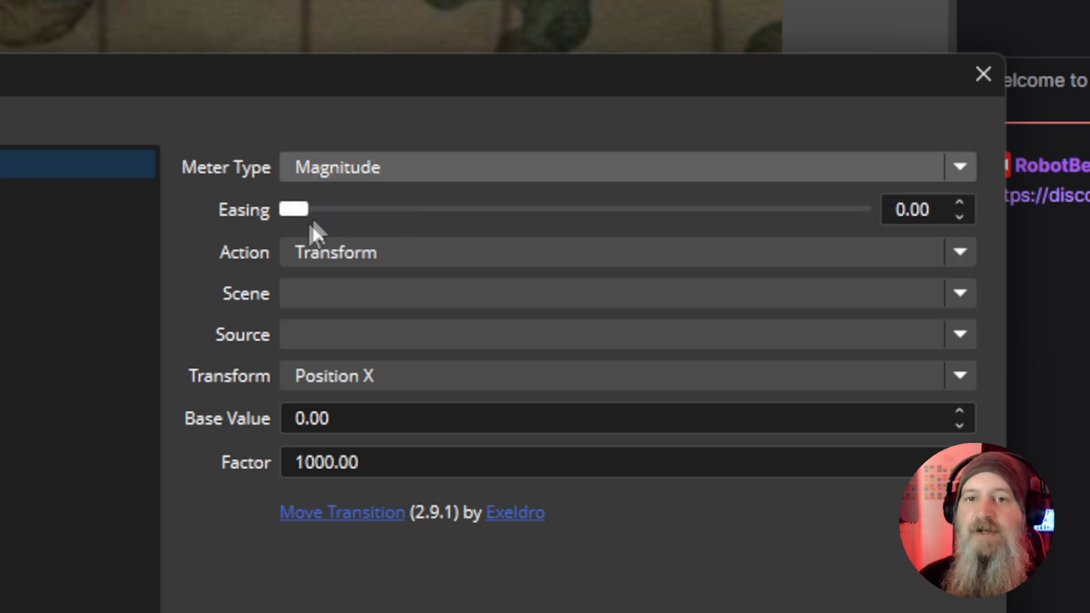
click(902, 210)
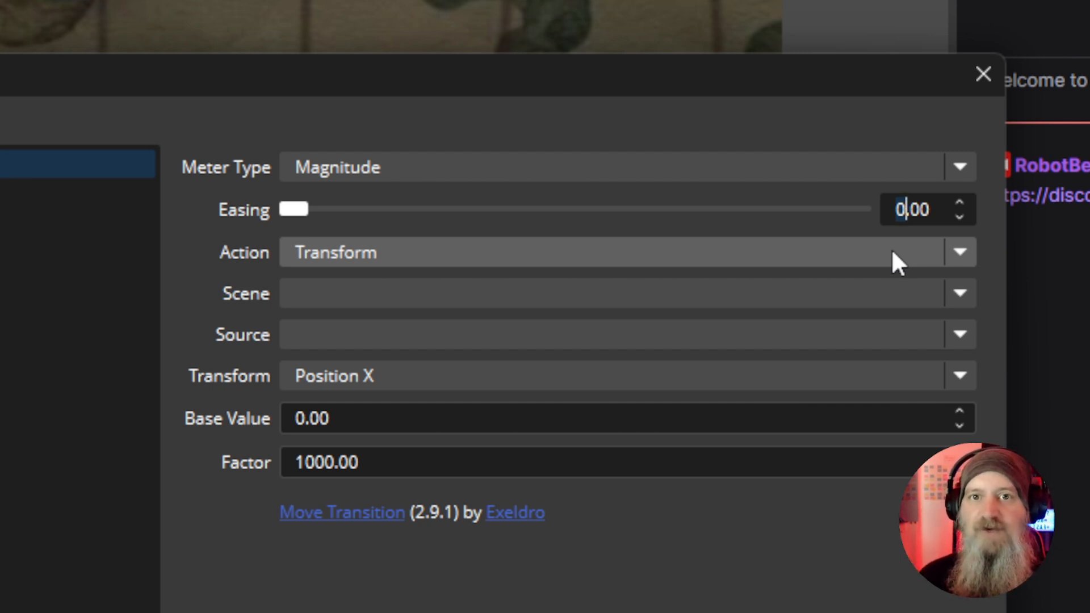
text(2)
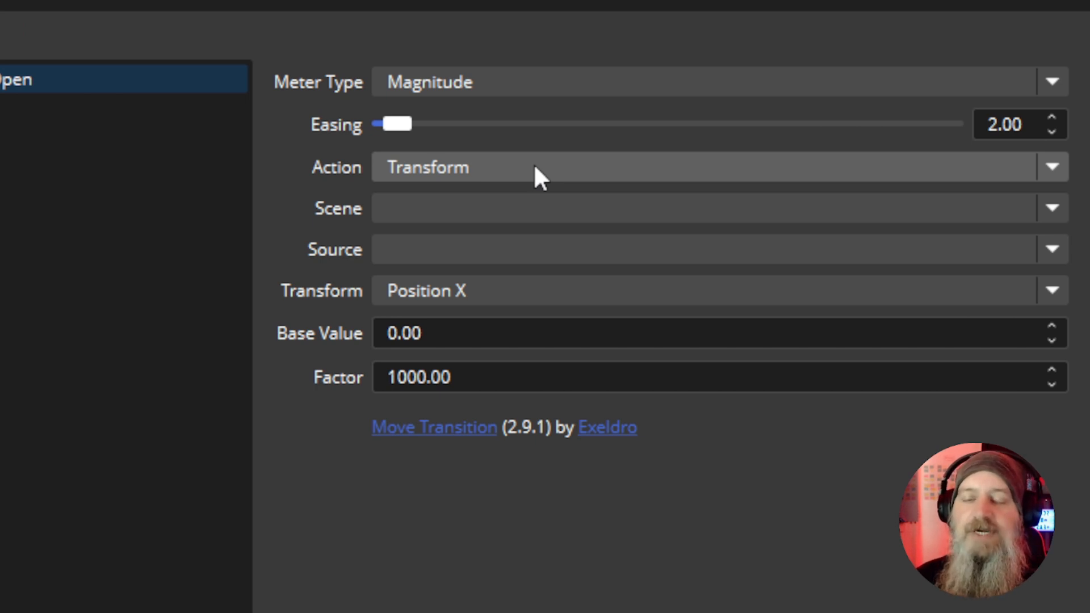
- Make the filter control Source Visibility of MouthOpen in the Mascot scene, with threshold action Enable Over and Disable Under
click(533, 164)
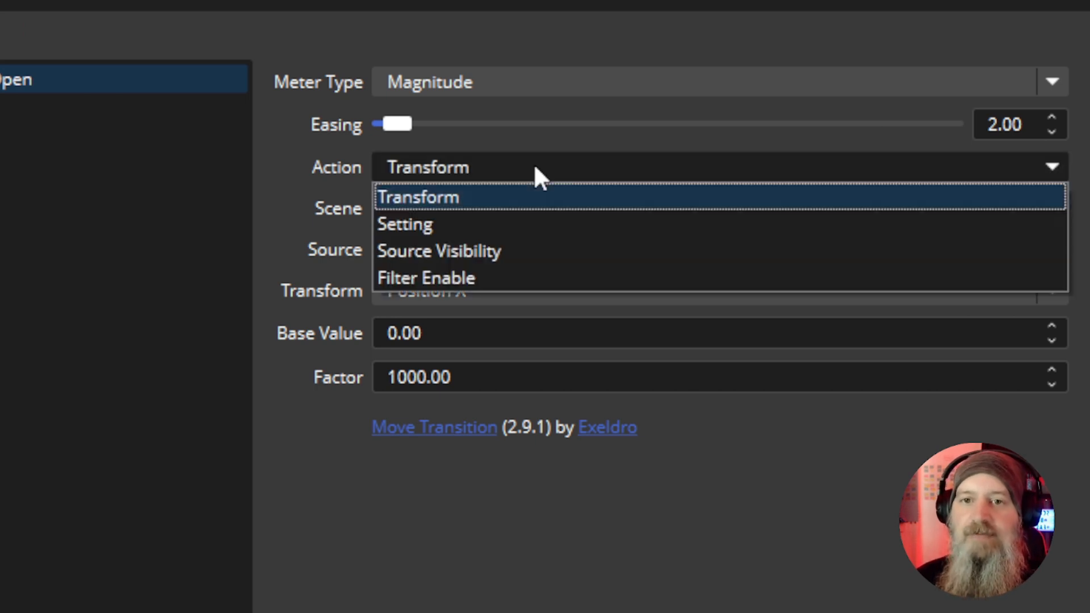
click(505, 254)
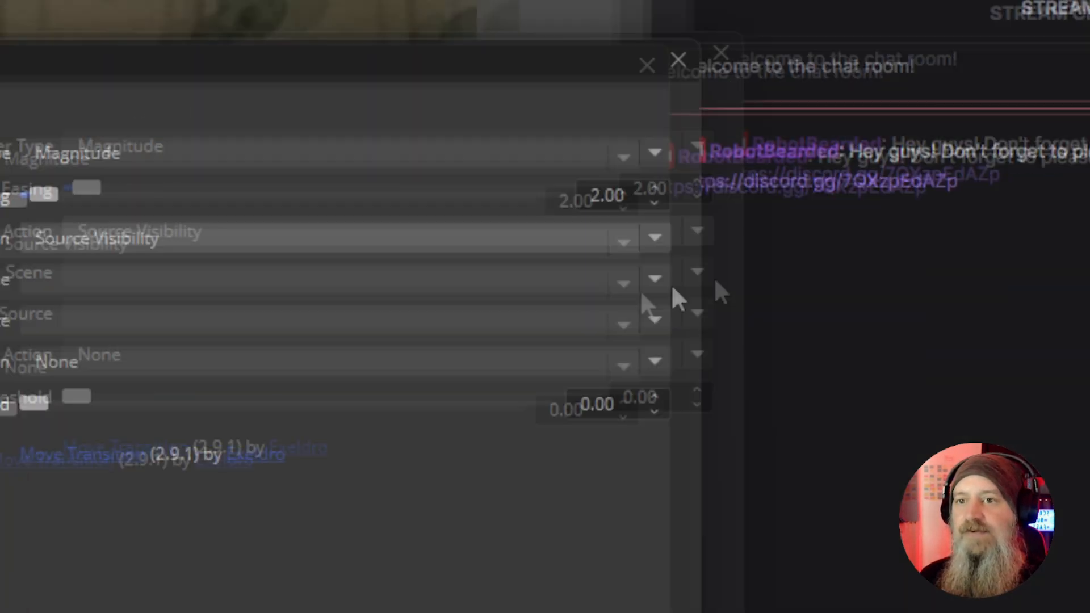
click(659, 281)
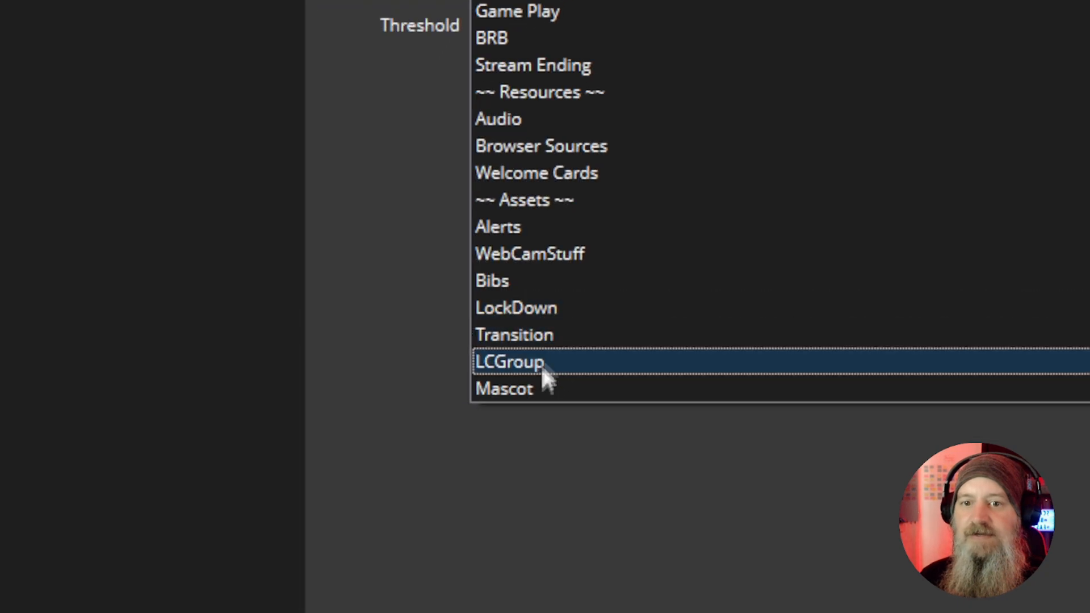
click(536, 389)
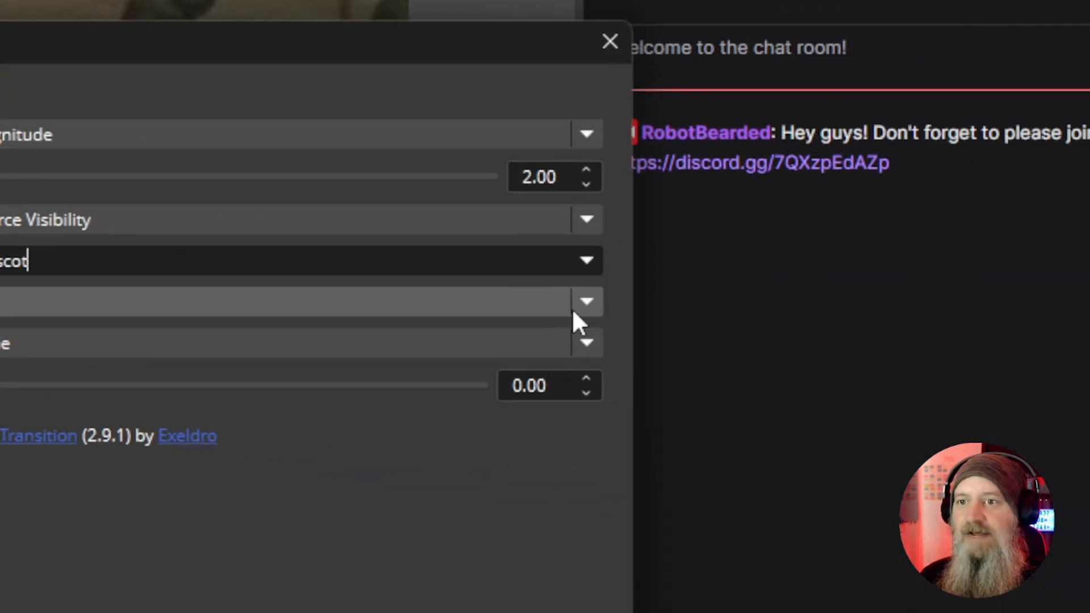
click(577, 310)
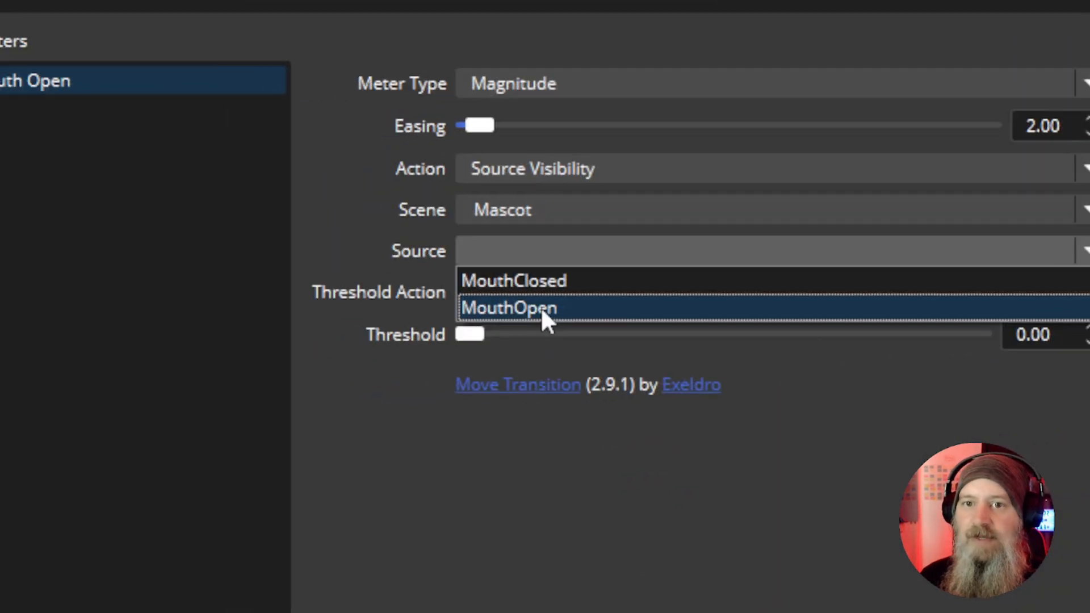
click(541, 306)
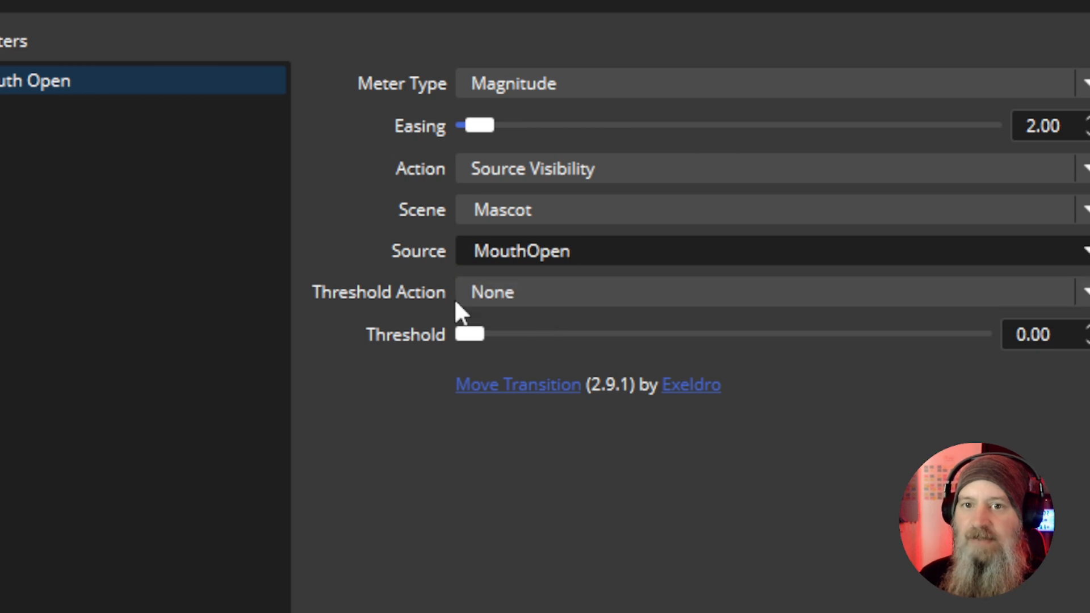
click(525, 292)
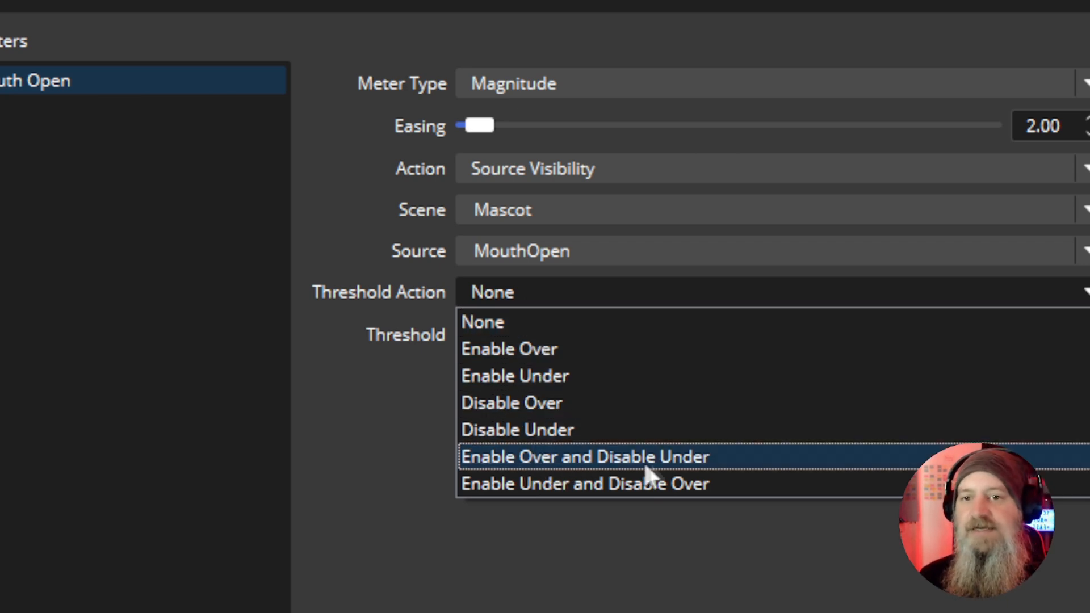
click(705, 465)
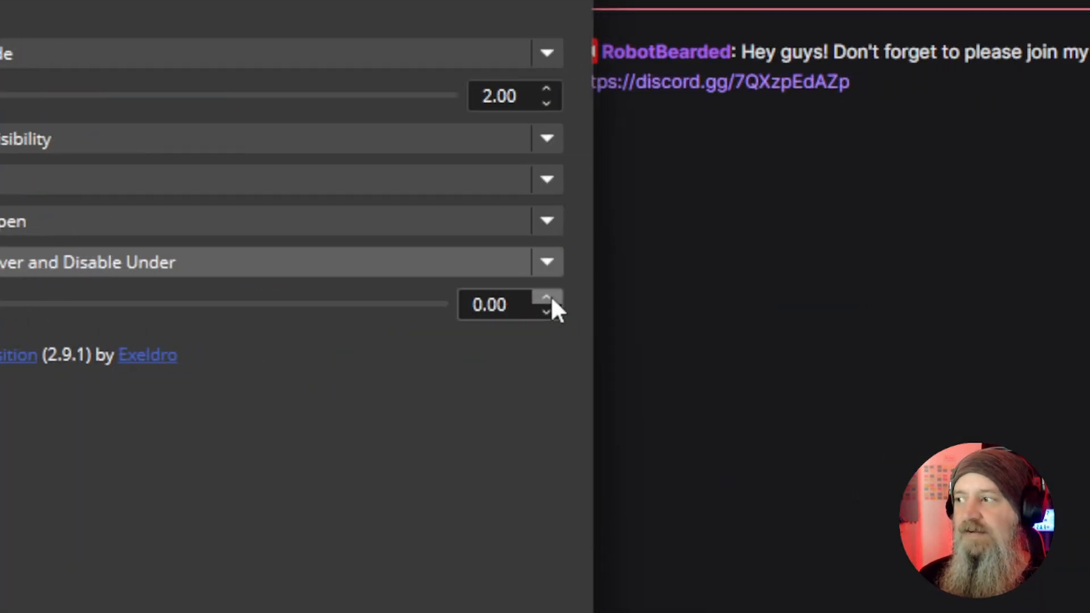
- Set the Mouth Open filter's threshold to 0.01 and duplicate the filter under the name Mouth Closed
click(548, 298)
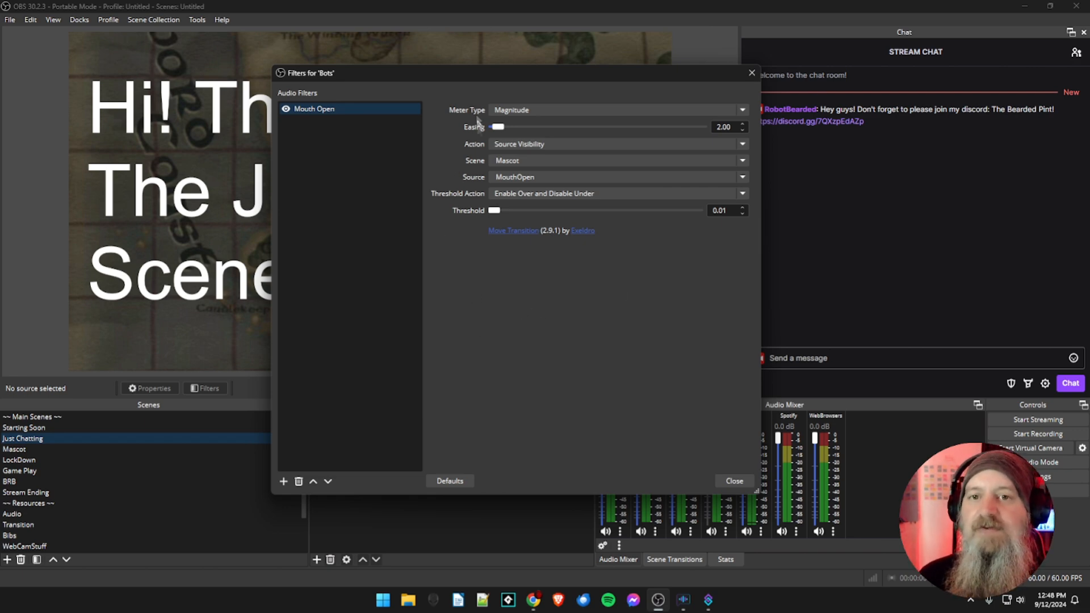
right_click(327, 113)
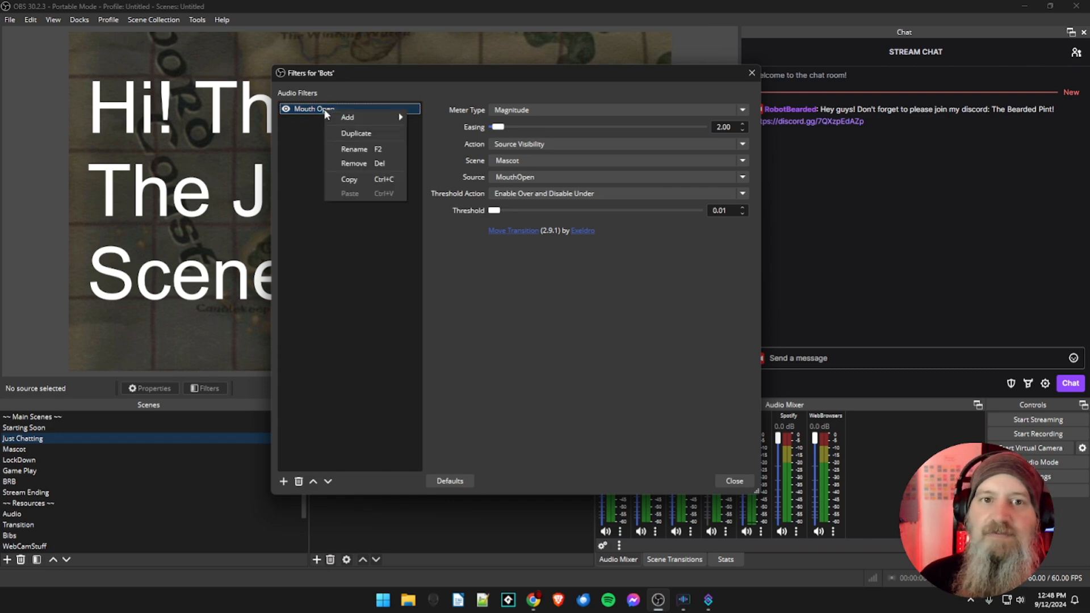
click(345, 134)
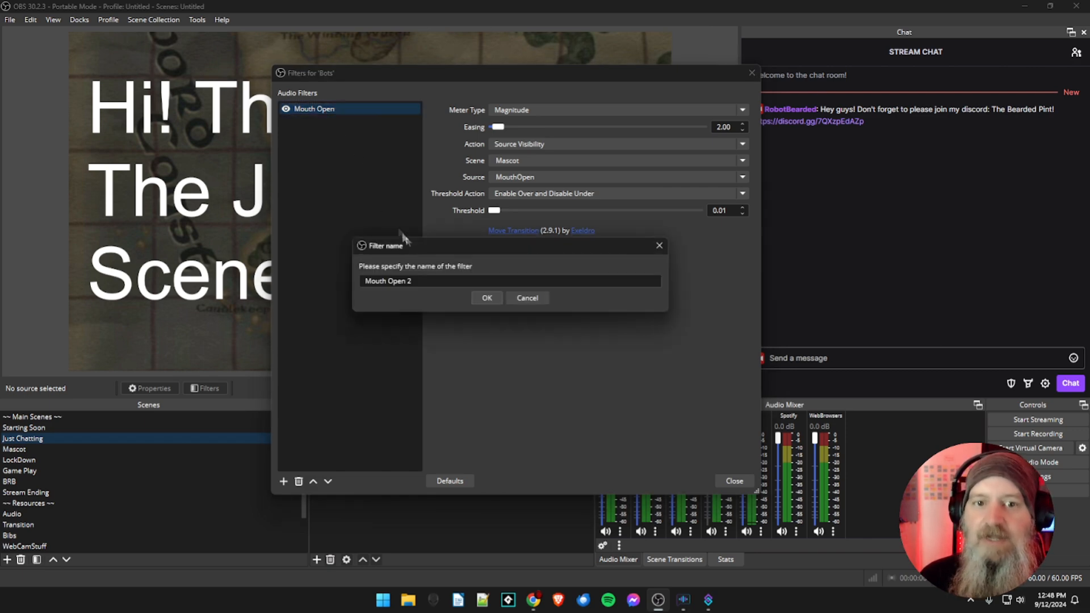
drag(414, 281, 391, 281)
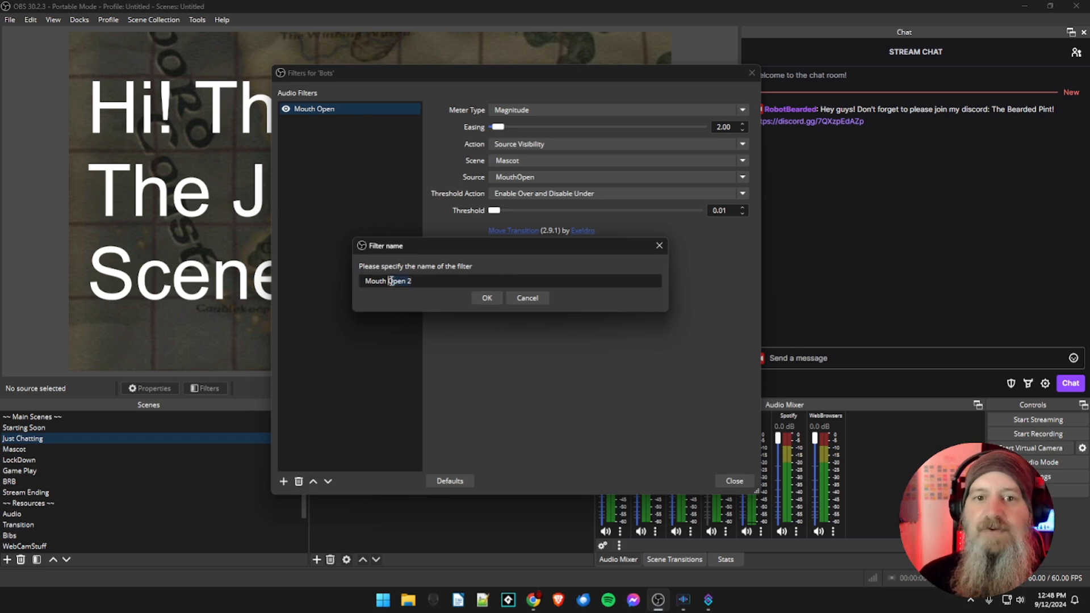
text(Closed)
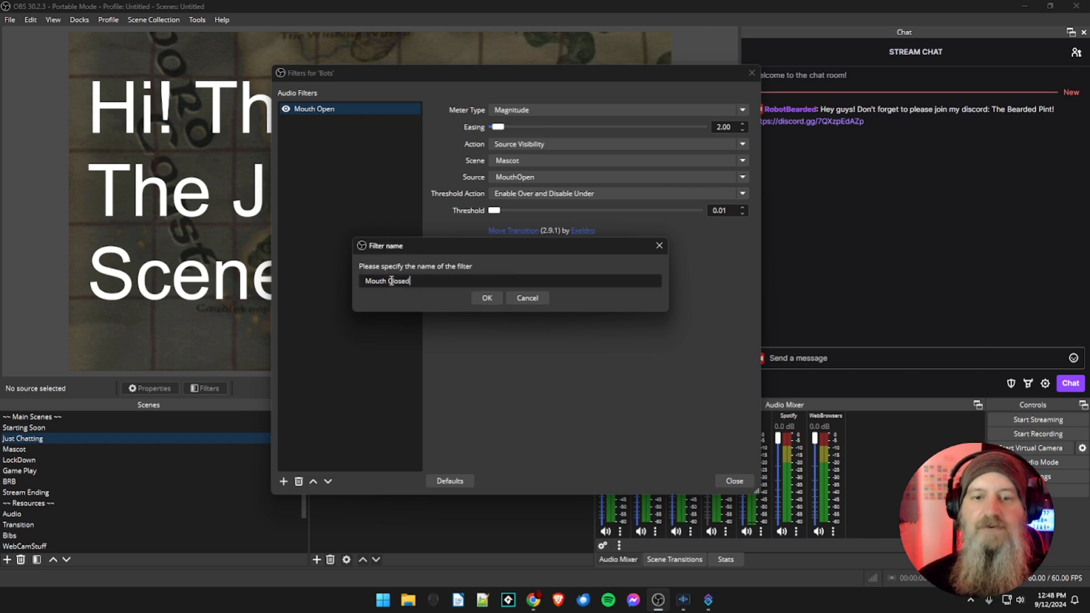
click(486, 298)
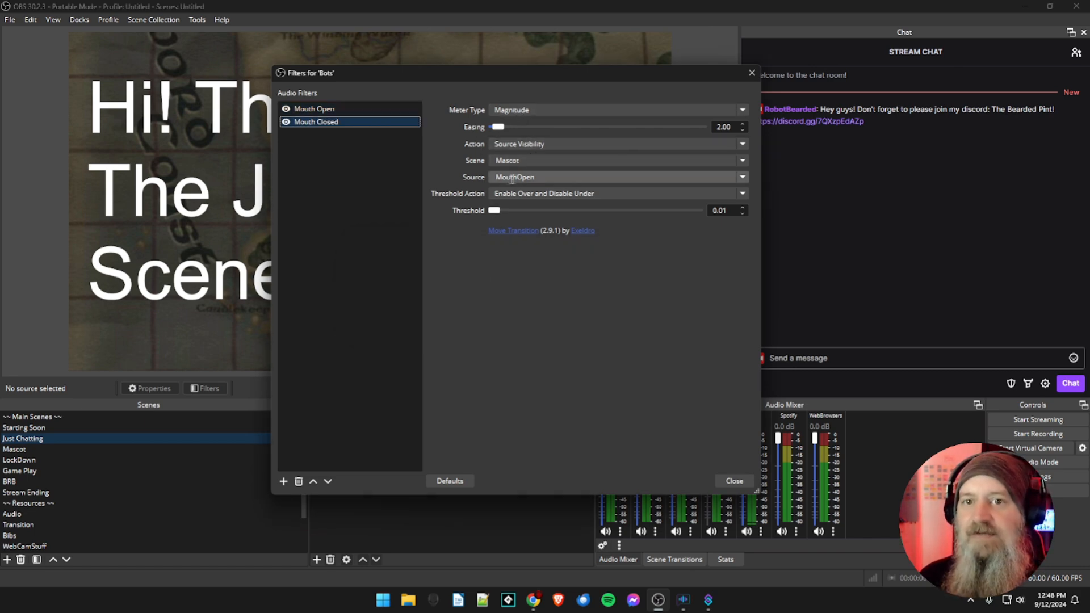
- Make the Mouth Closed filter control the MouthClosed source with threshold action Enable Under and Disable Over
click(736, 177)
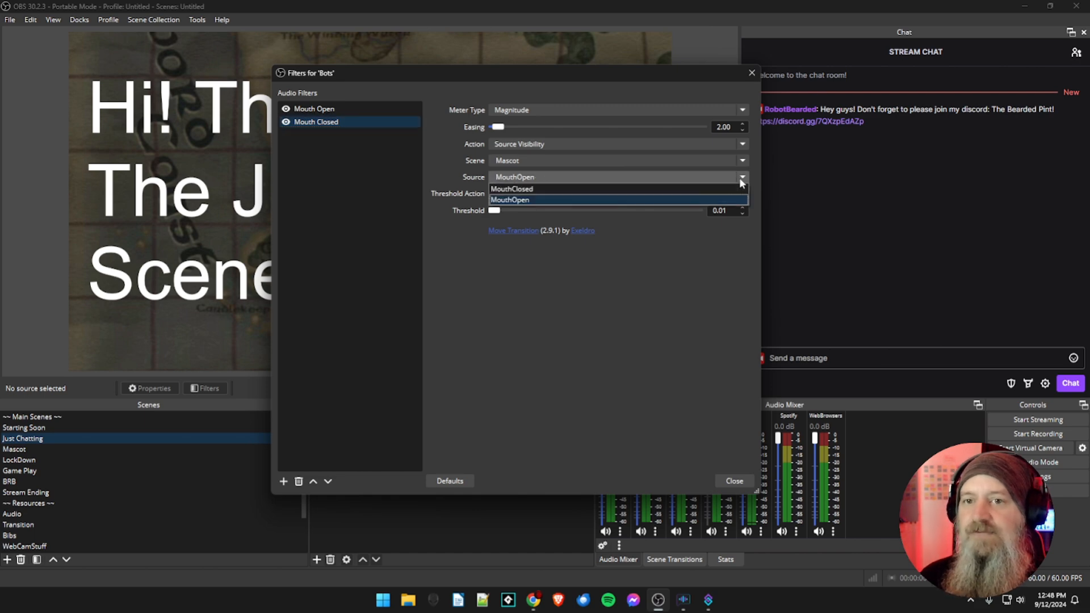
click(537, 188)
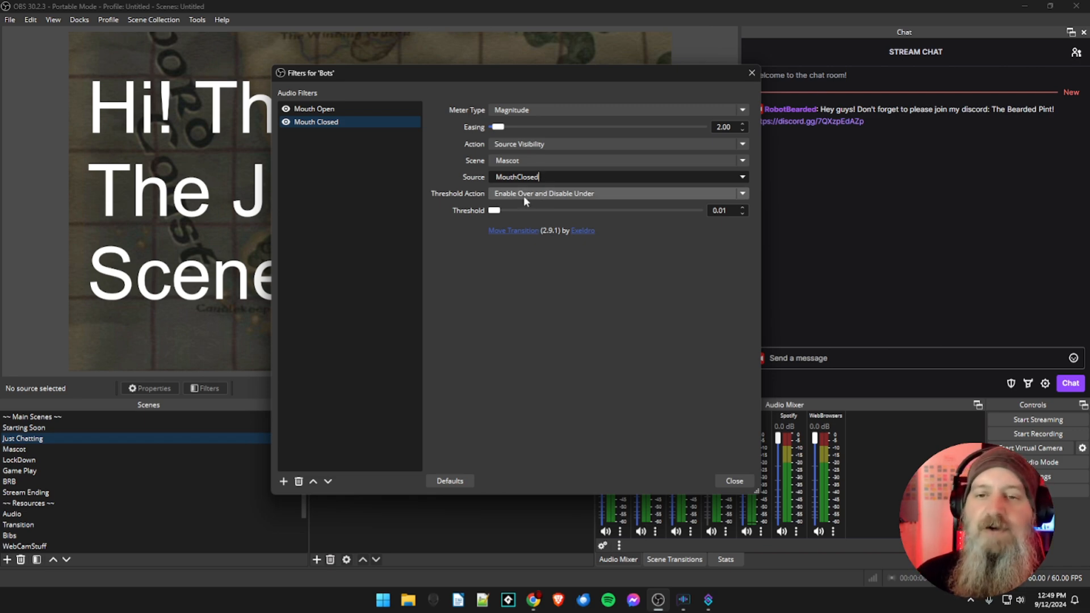
click(523, 196)
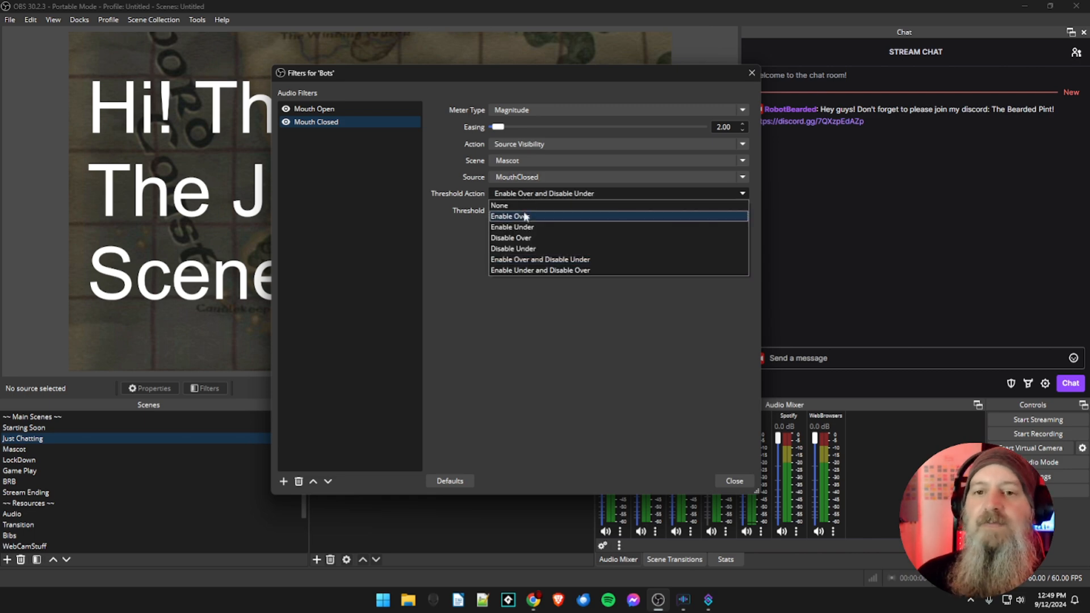
click(516, 271)
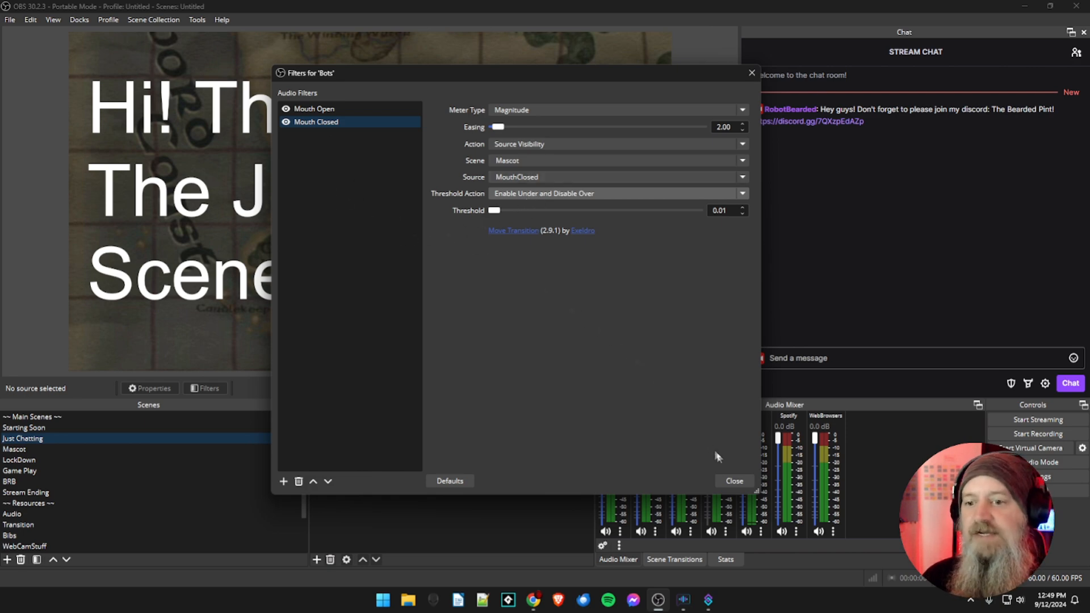
click(734, 481)
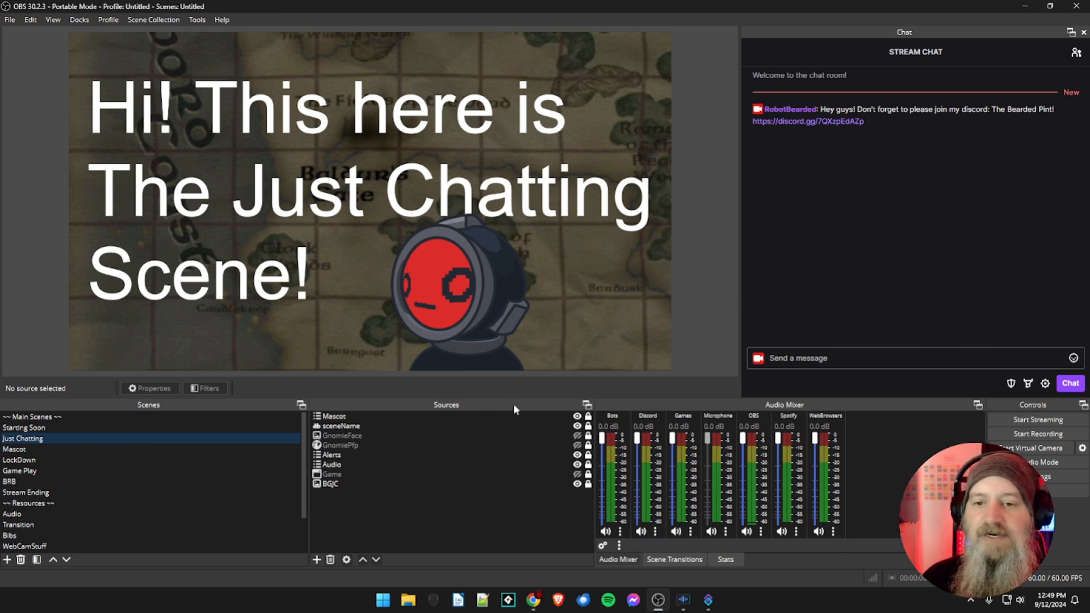
- Hide the Mascot source in the Just Chatting scene
click(578, 418)
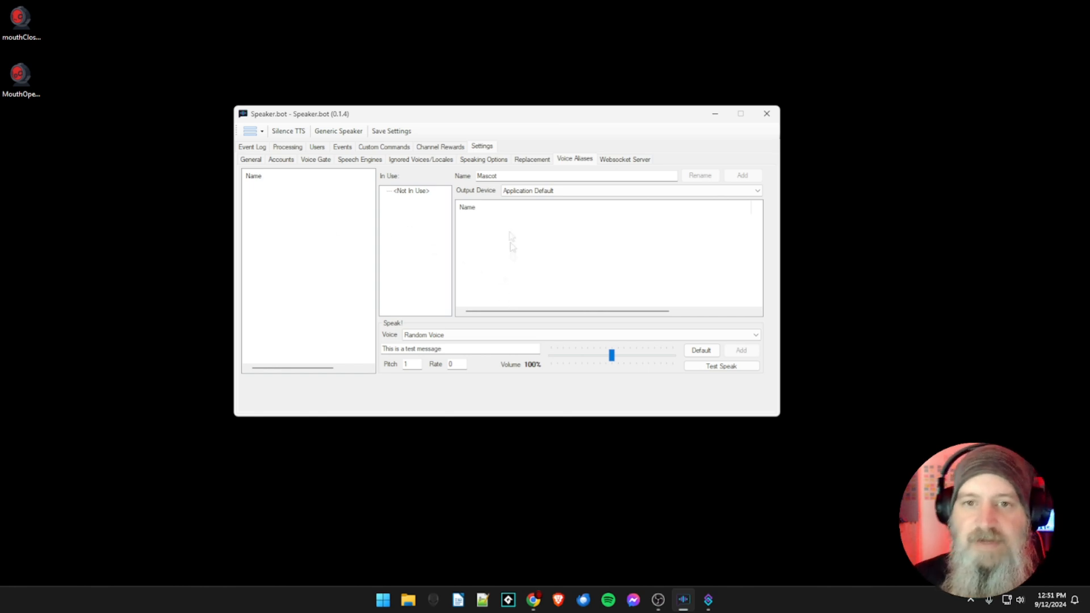
- Switch to Speaker.bot and add a voice alias named Mascot
double_click(487, 176)
key(BackSpace)
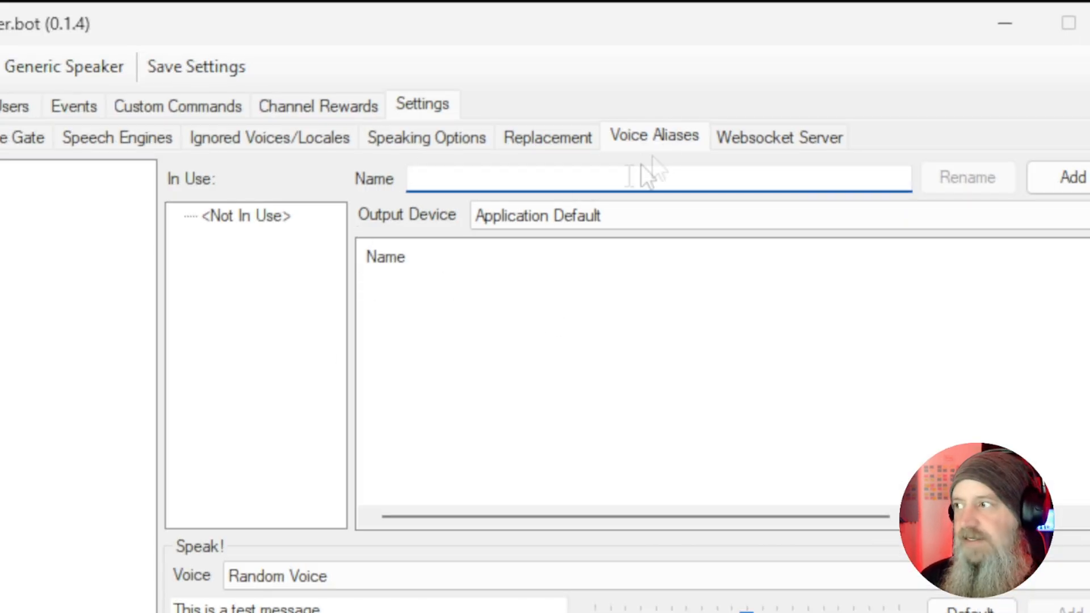
text(Mascot)
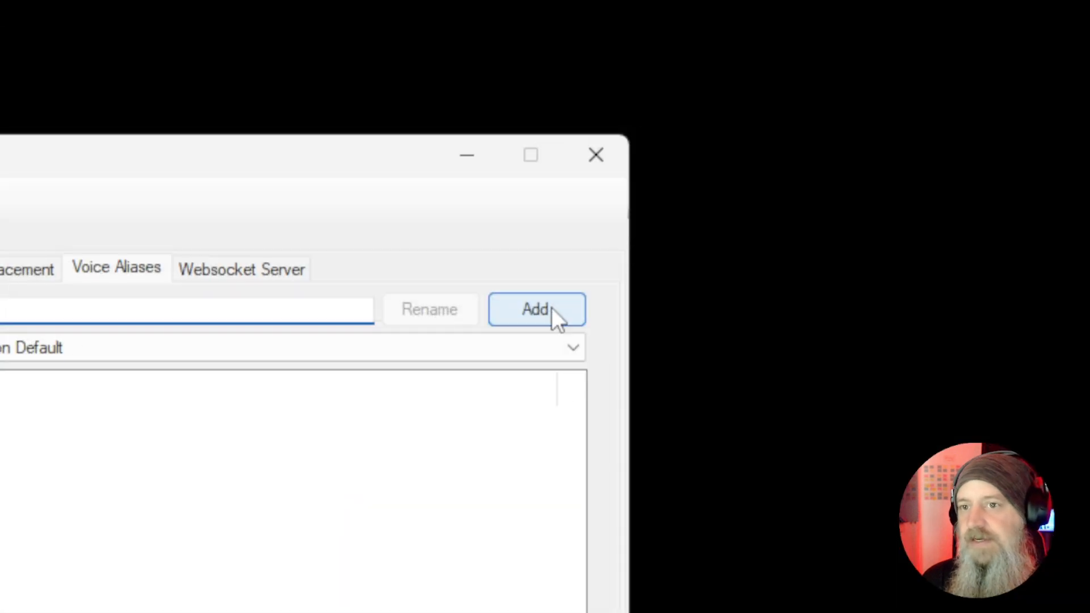
click(552, 309)
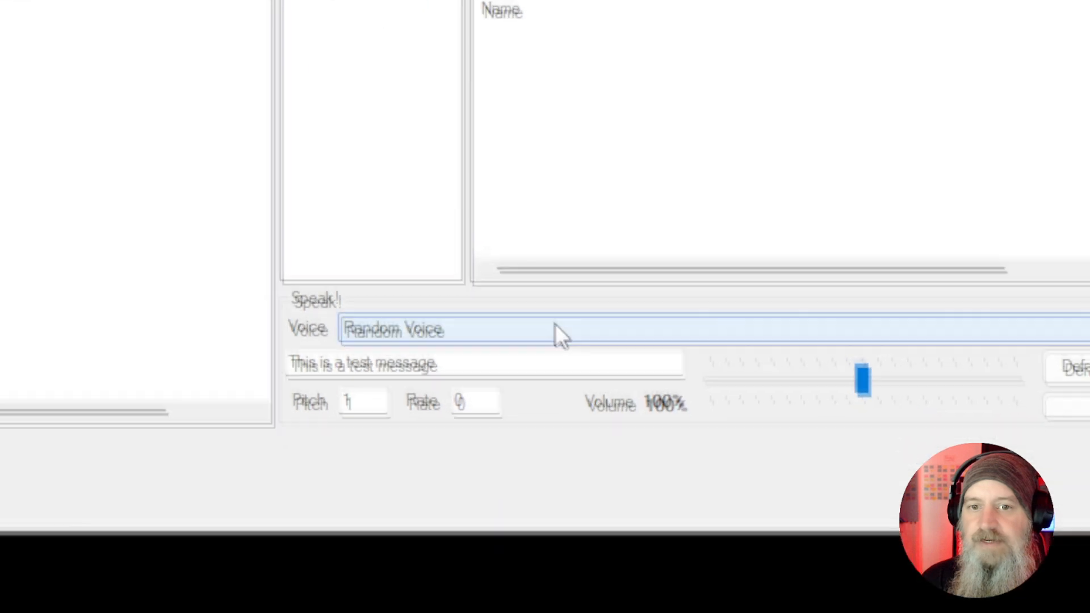
- Add the Microsoft David Desktop (Sapi5) voice to the Mascot alias and minimize Speaker.bot
click(550, 322)
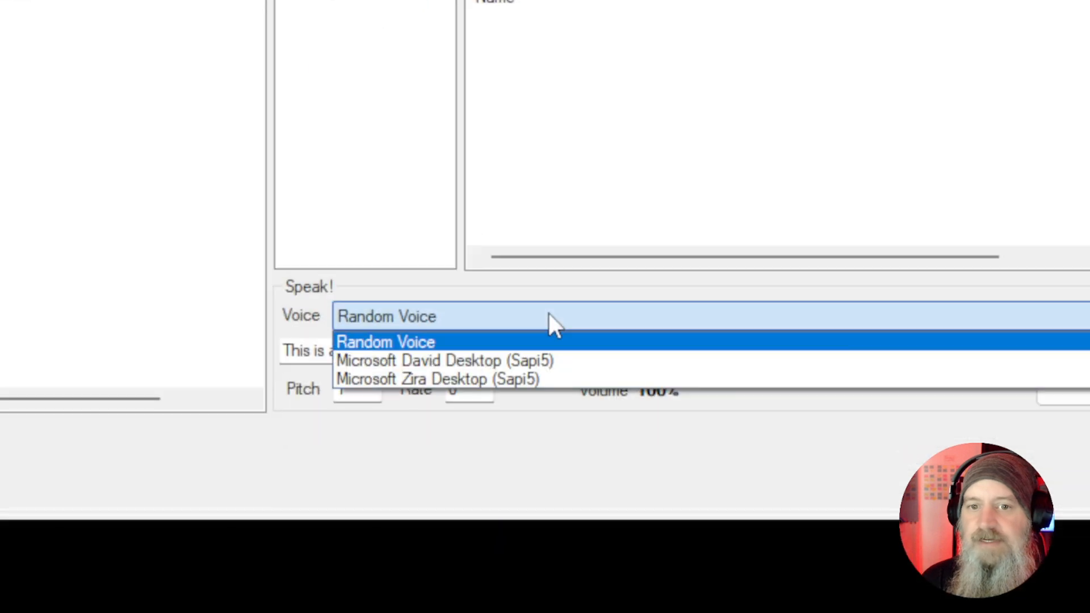
click(465, 367)
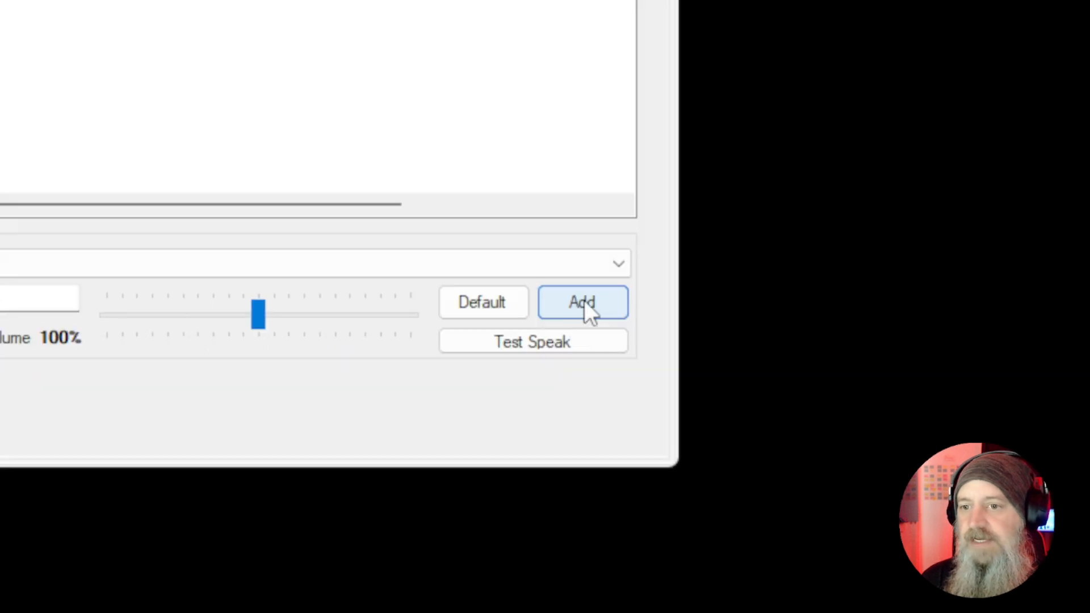
click(584, 303)
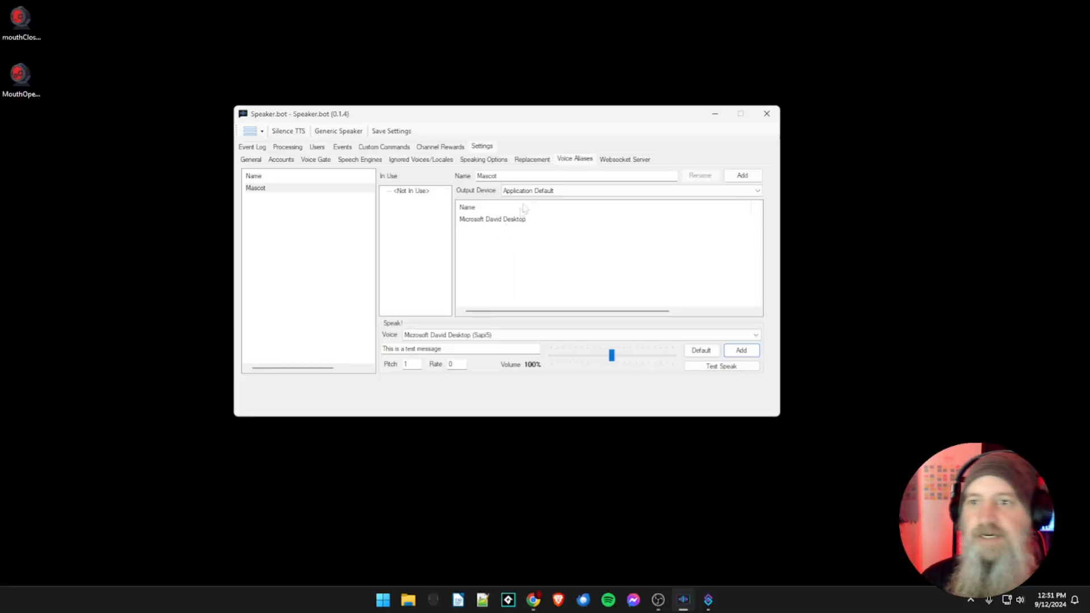
click(709, 115)
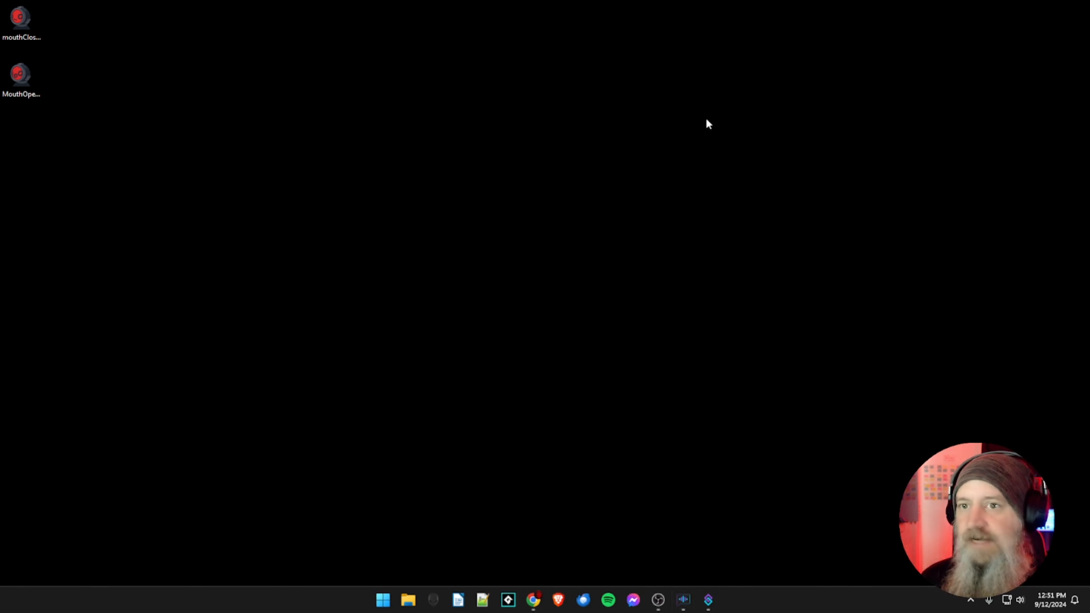
- Switch to Streamer.bot and add an action named TTS Mascot in the group Test
click(709, 599)
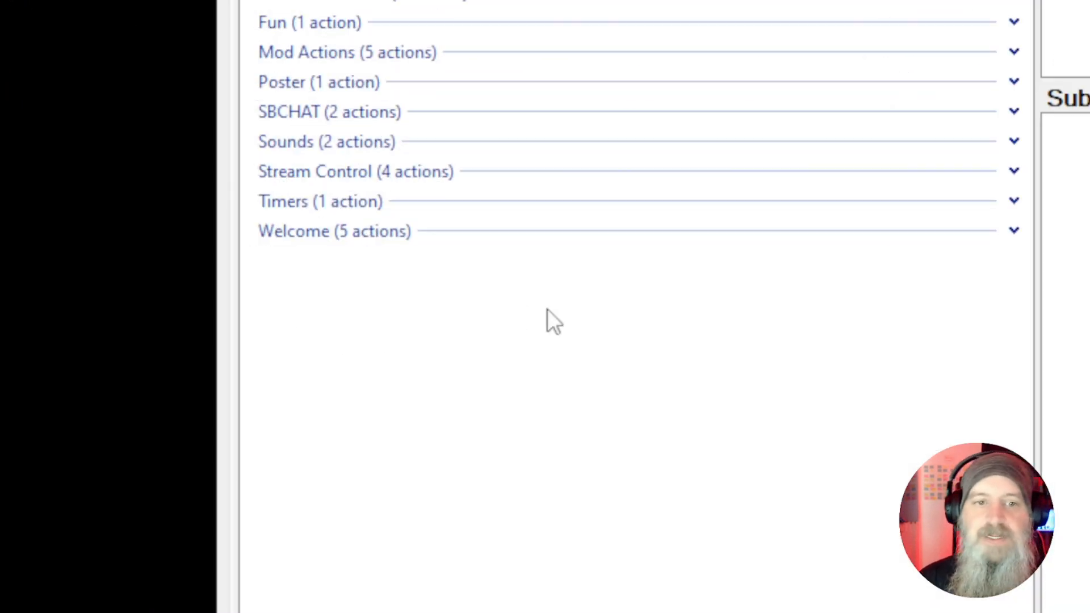
right_click(261, 294)
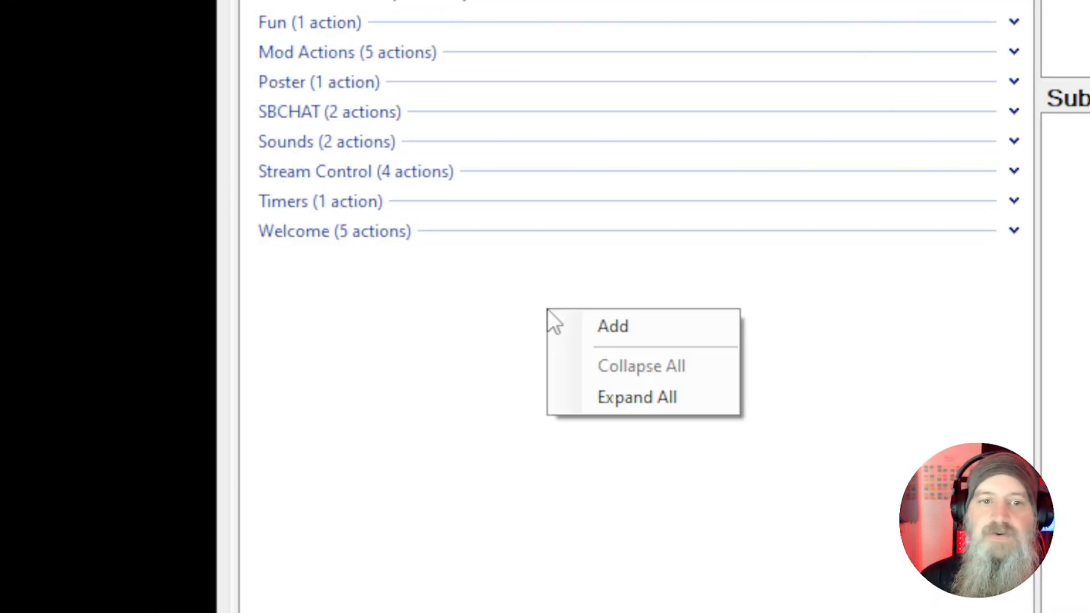
click(580, 331)
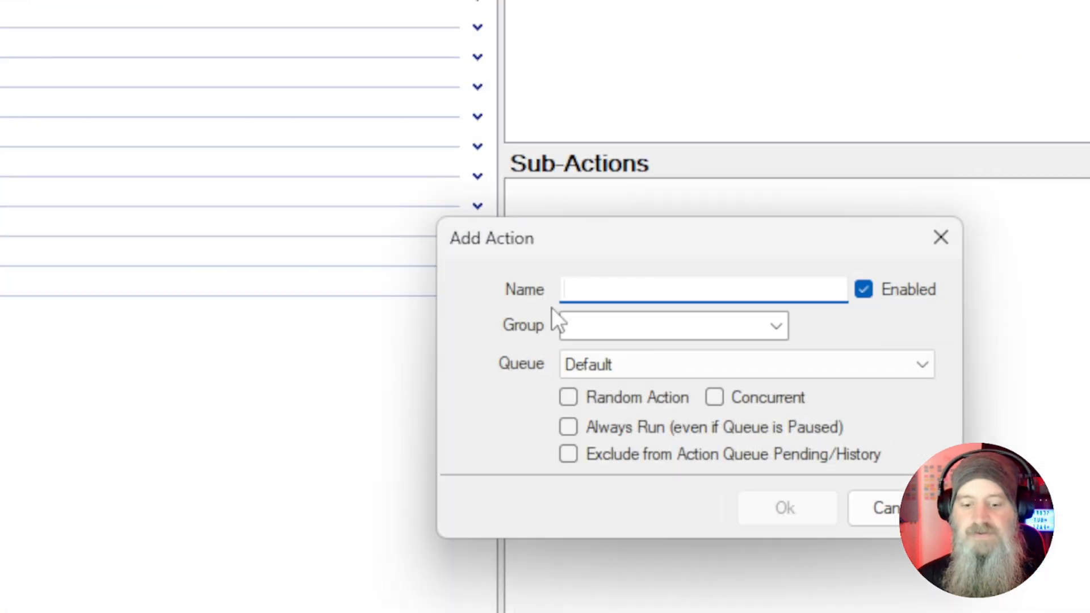
text(TTS Mascot)
click(575, 324)
text(Test)
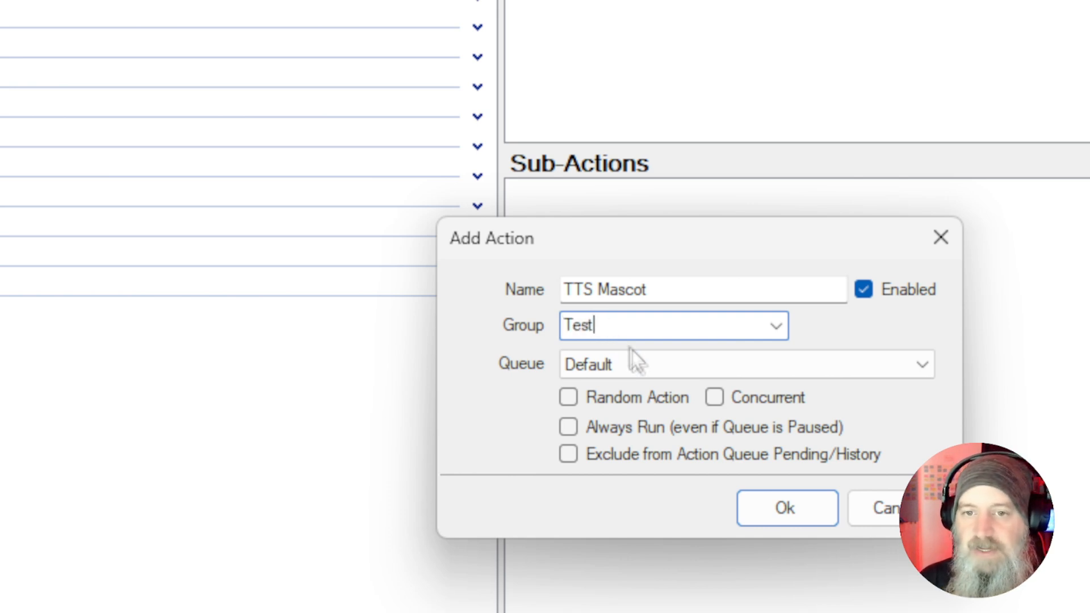
click(783, 508)
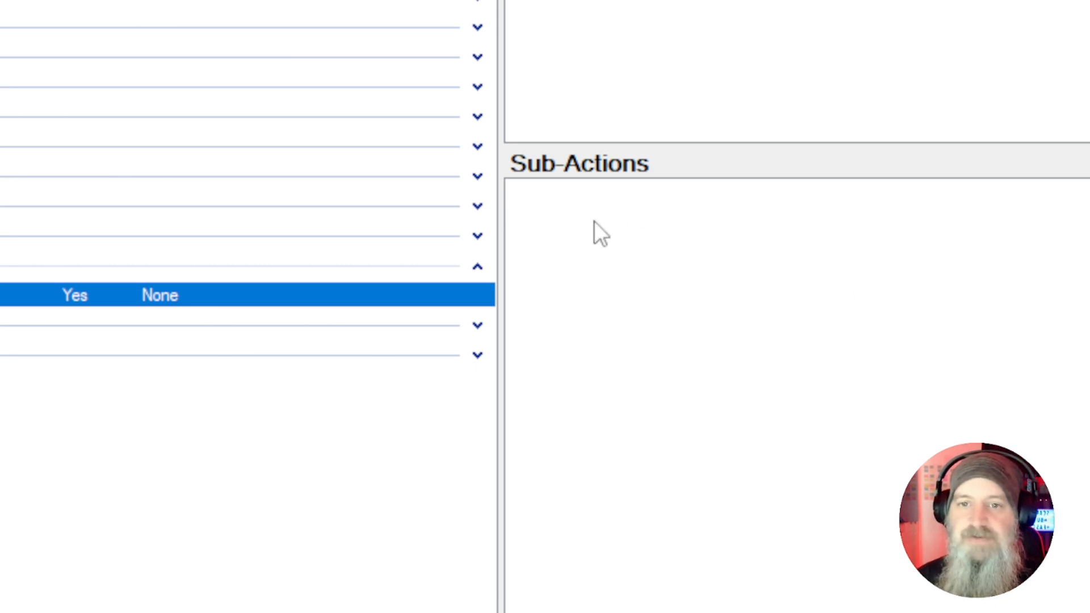
- Add an OBS Set Source Visibility State sub-action that sets the Mascot source in the Just Chatting scene to Visible
right_click(557, 215)
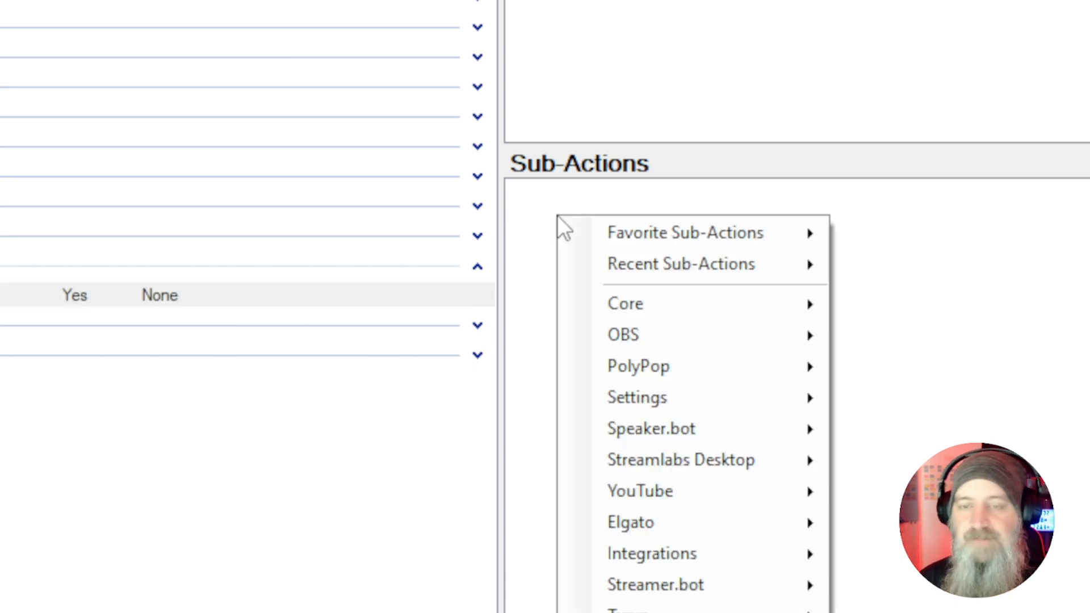
mouse_move(638, 330)
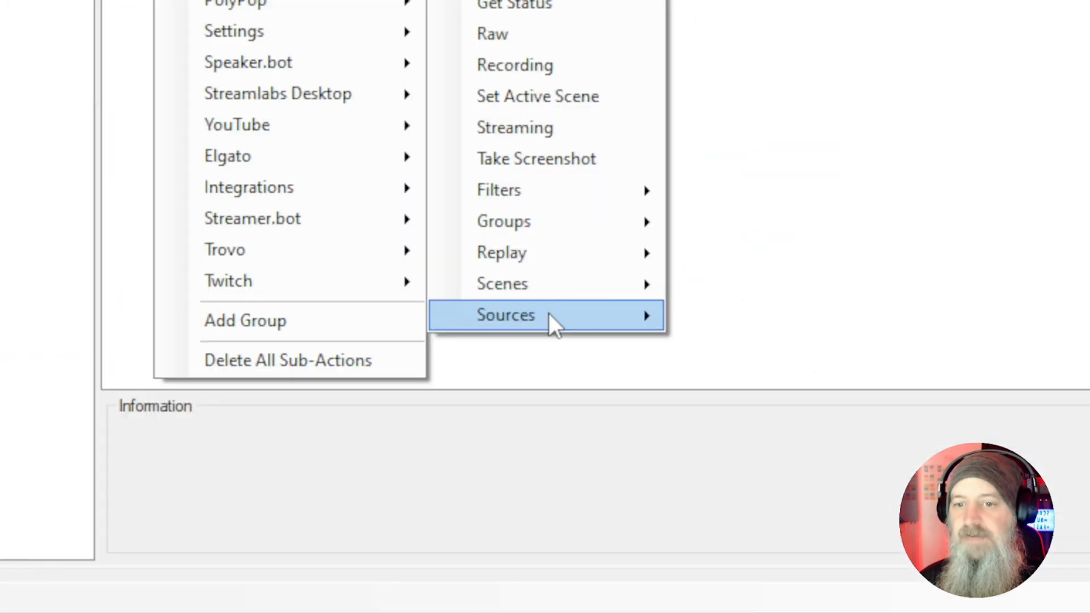
mouse_move(548, 314)
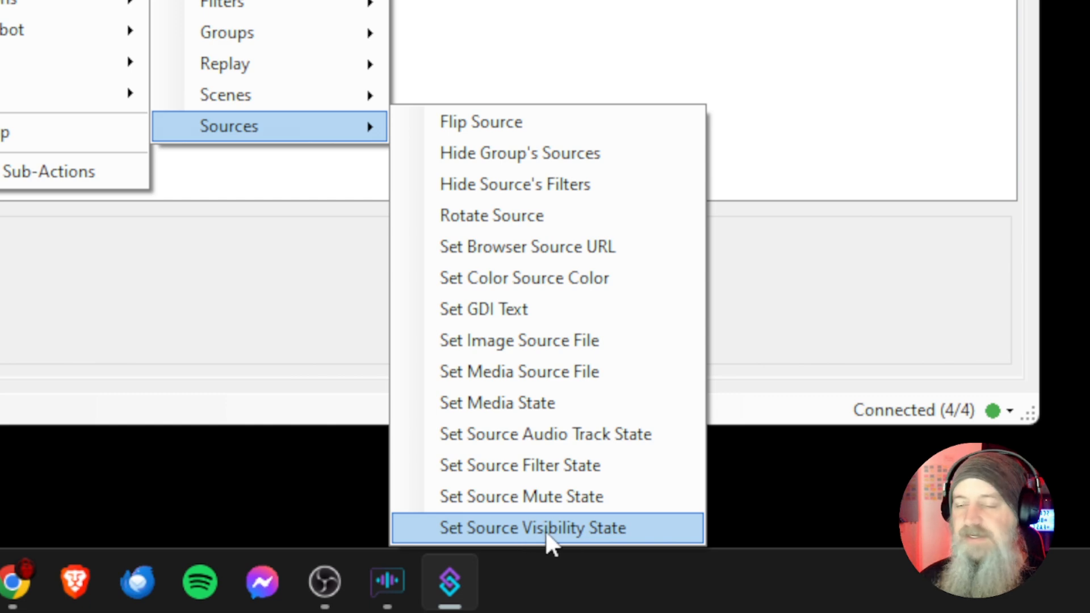
click(545, 529)
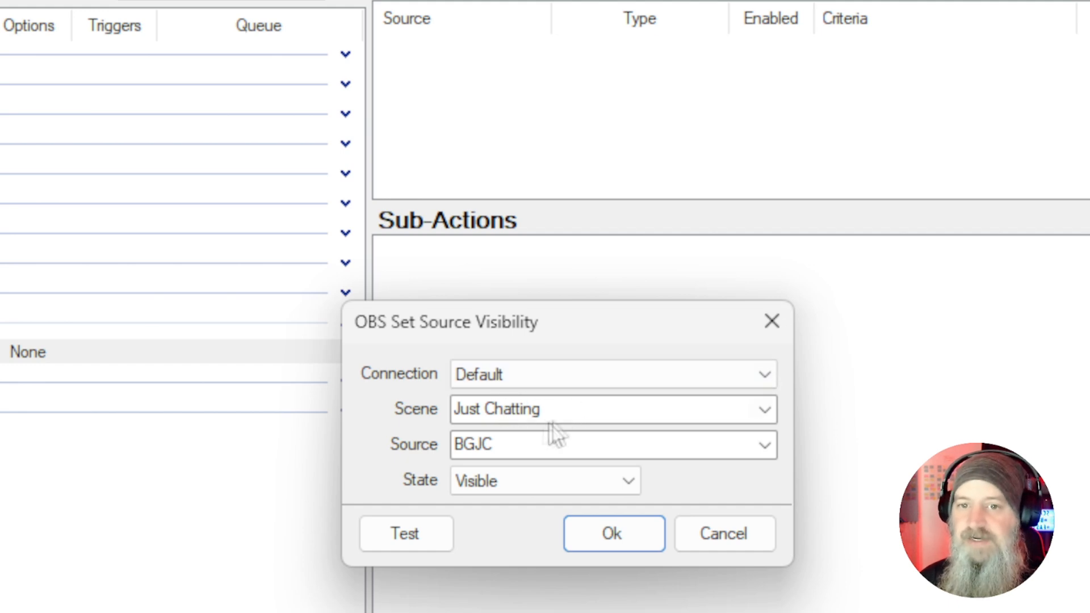
click(767, 449)
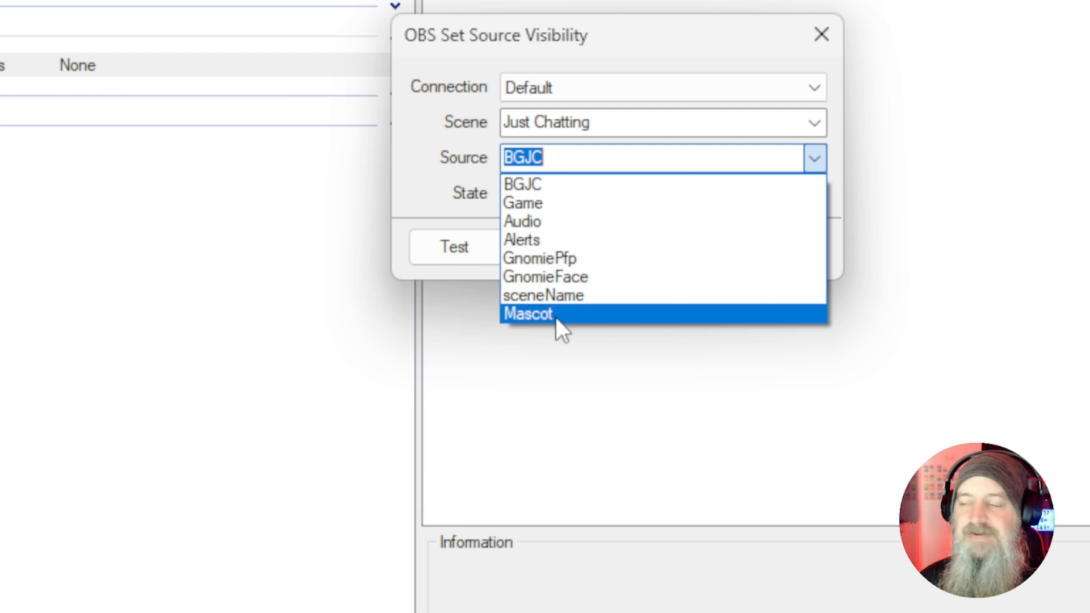
click(556, 314)
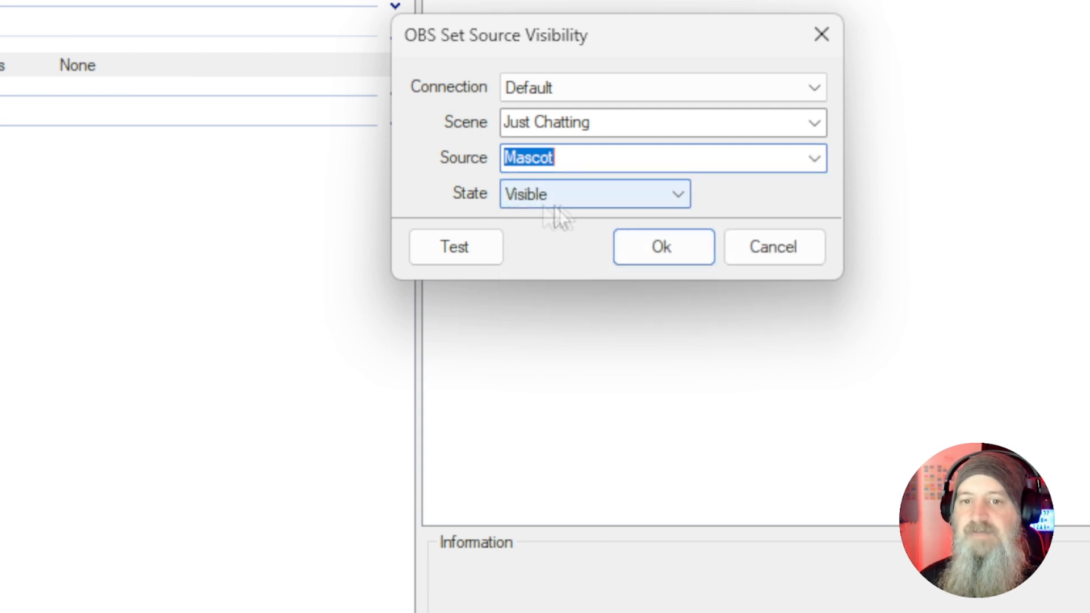
click(657, 253)
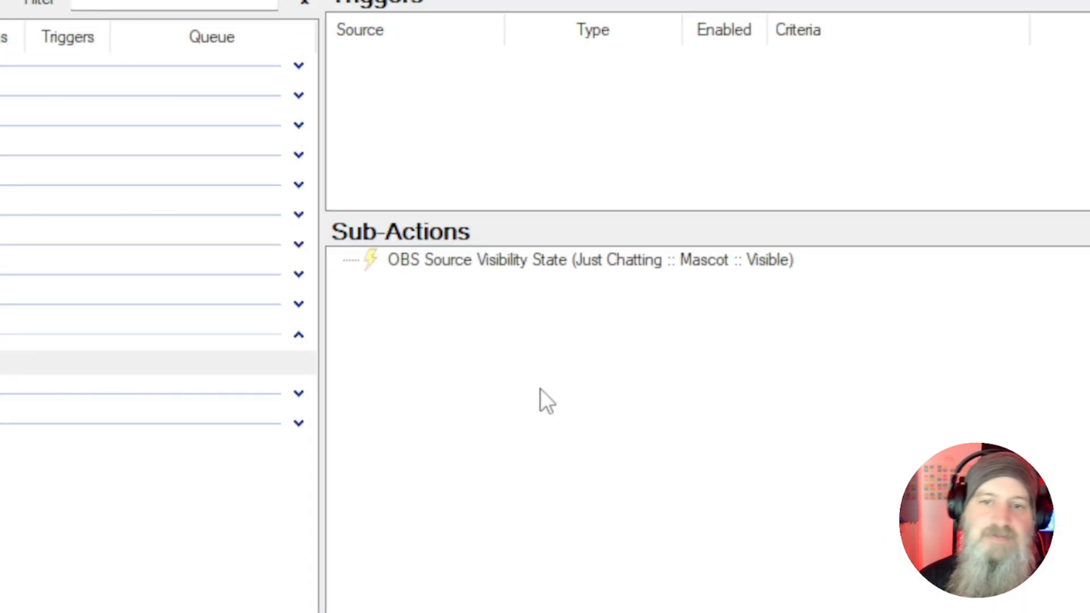
- Add a Delay sub-action of 500 ms following the Mascot visibility sub-action
right_click(457, 320)
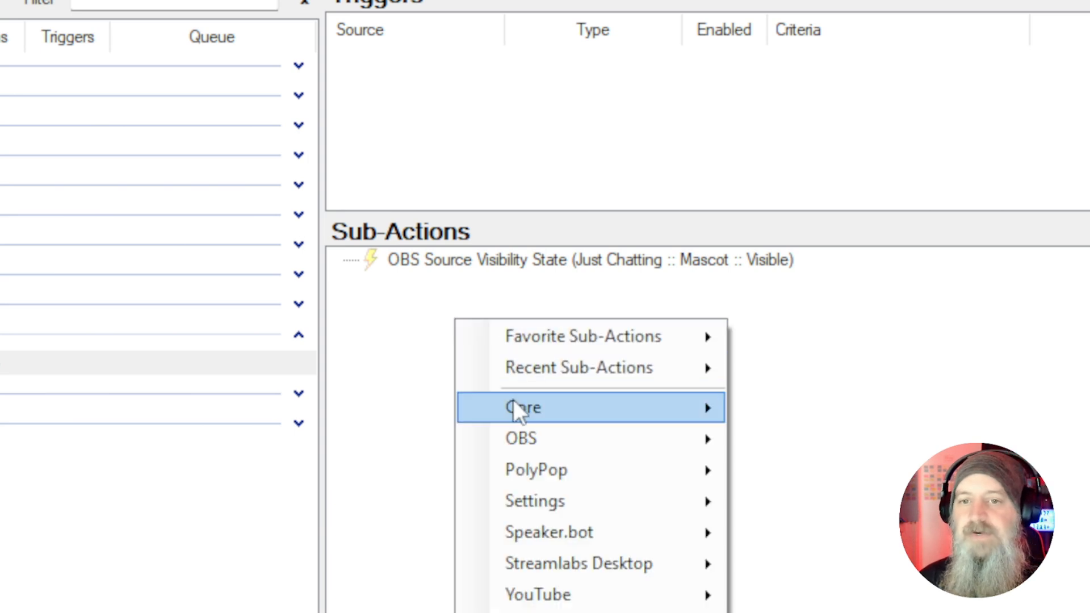
mouse_move(514, 399)
click(799, 412)
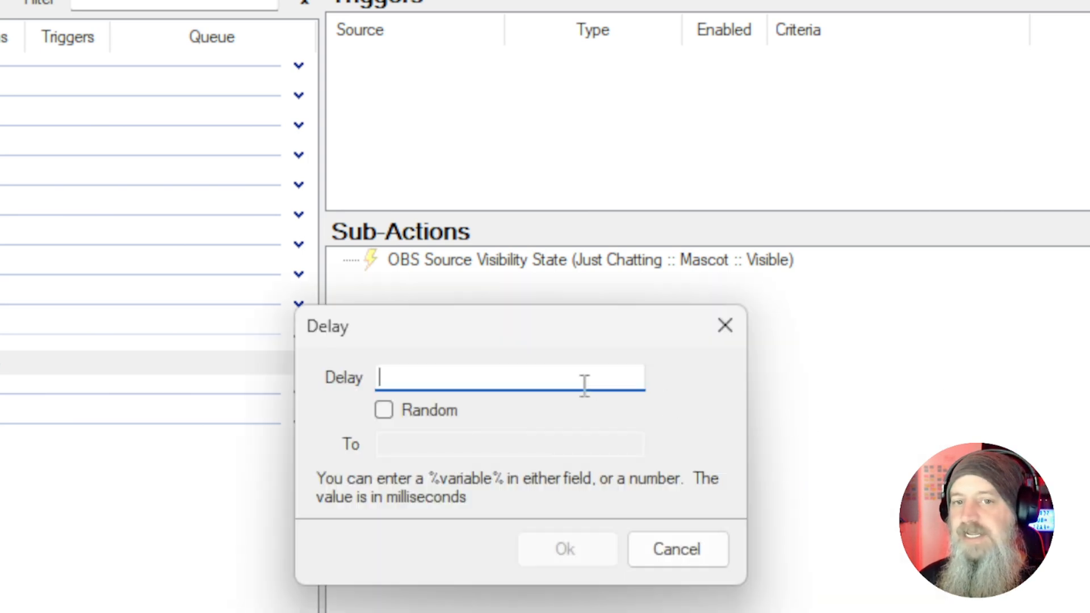
text(500)
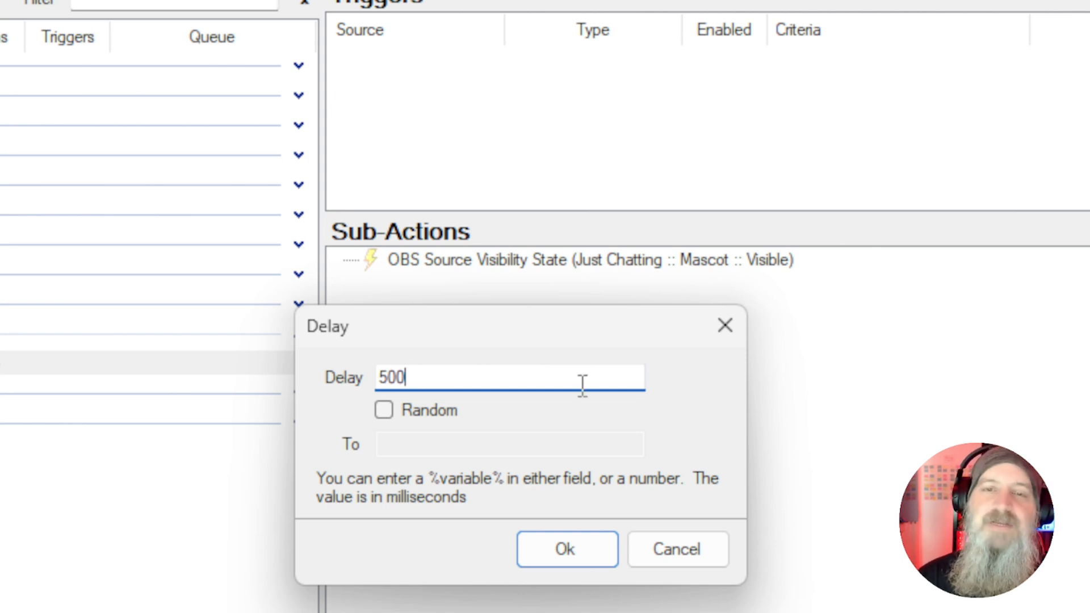
click(544, 561)
click(468, 391)
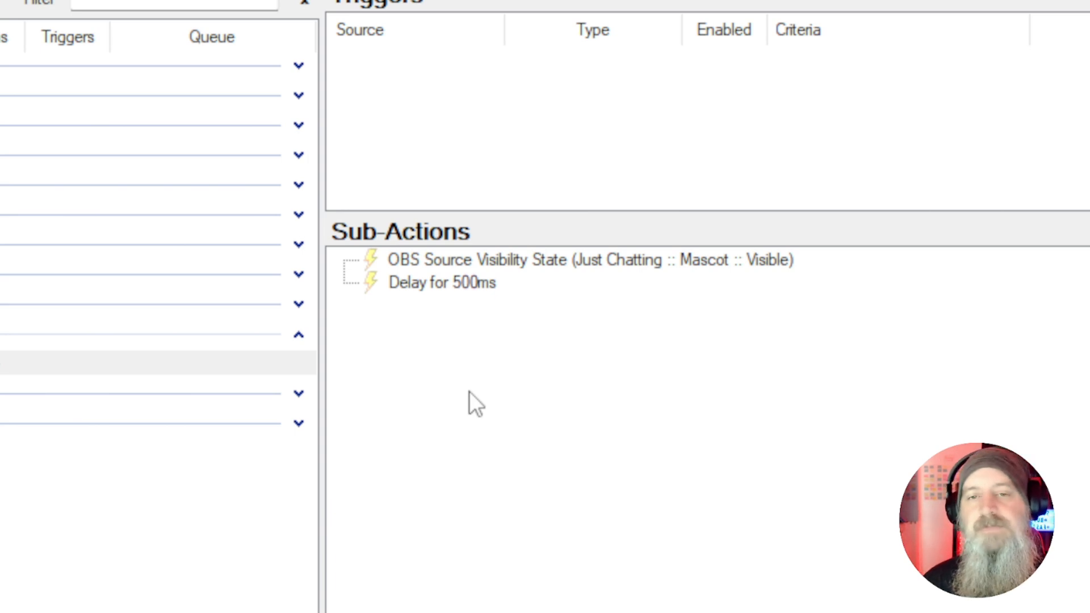
- Add a Speaker.bot Speak sub-action following the 500 ms delay and set its voice alias to Mascot
right_click(404, 333)
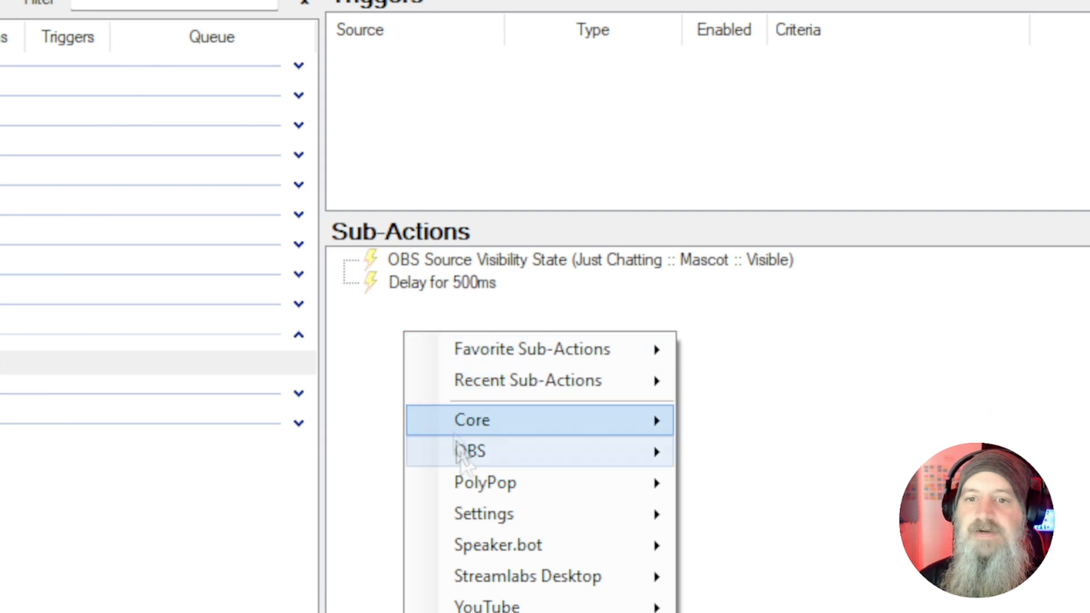
mouse_move(482, 555)
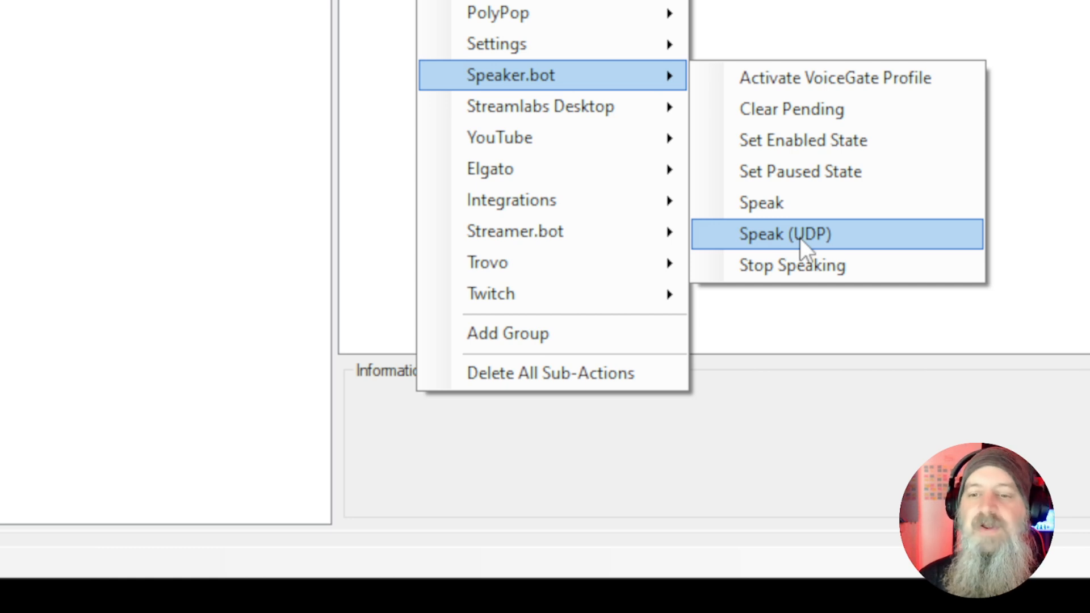
click(776, 203)
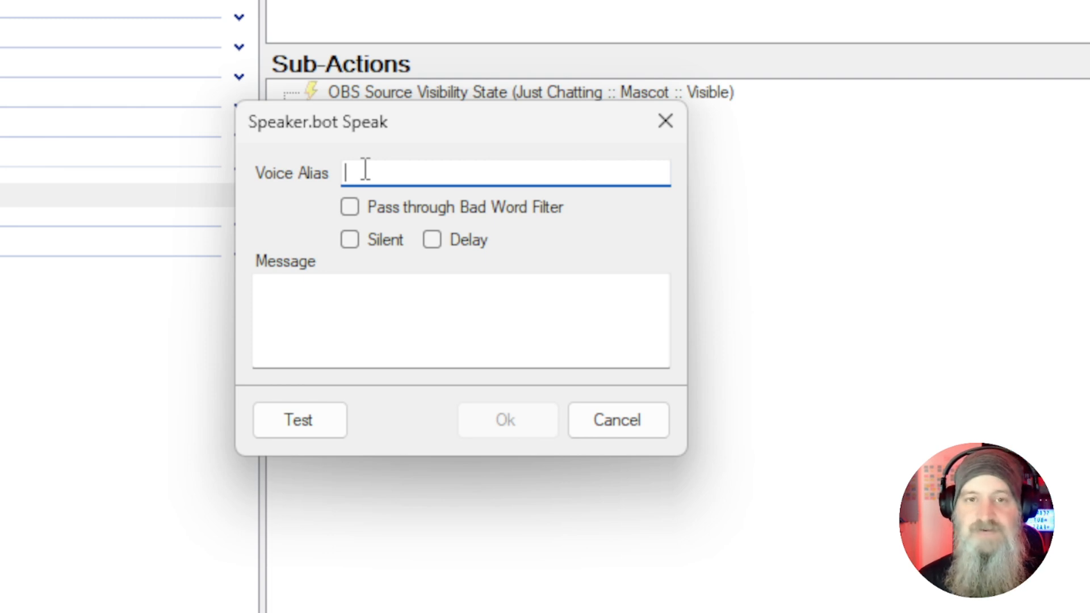
text(Mas)
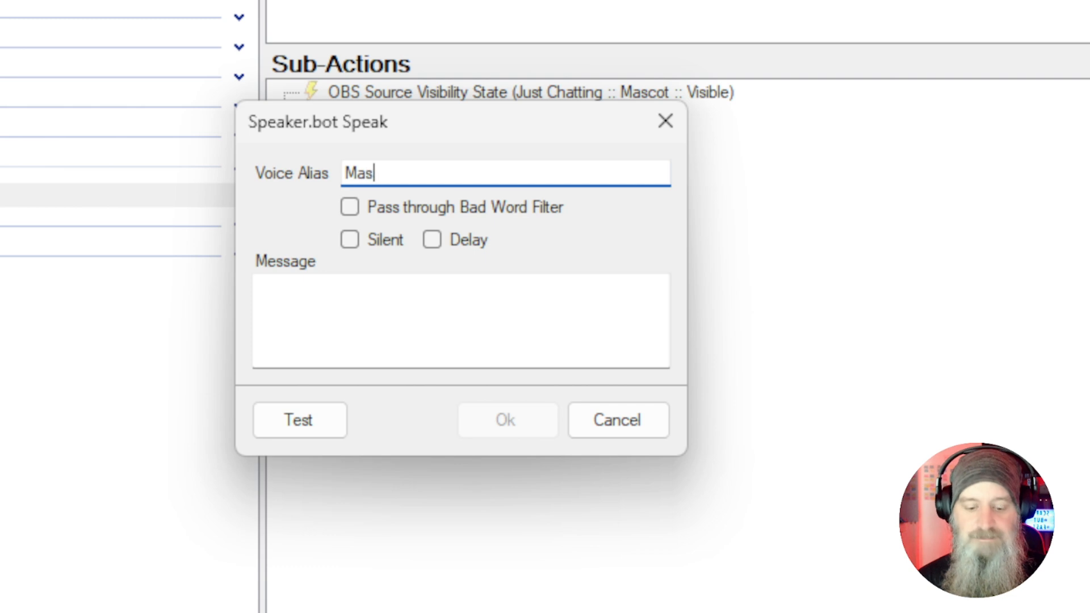
text(cot)
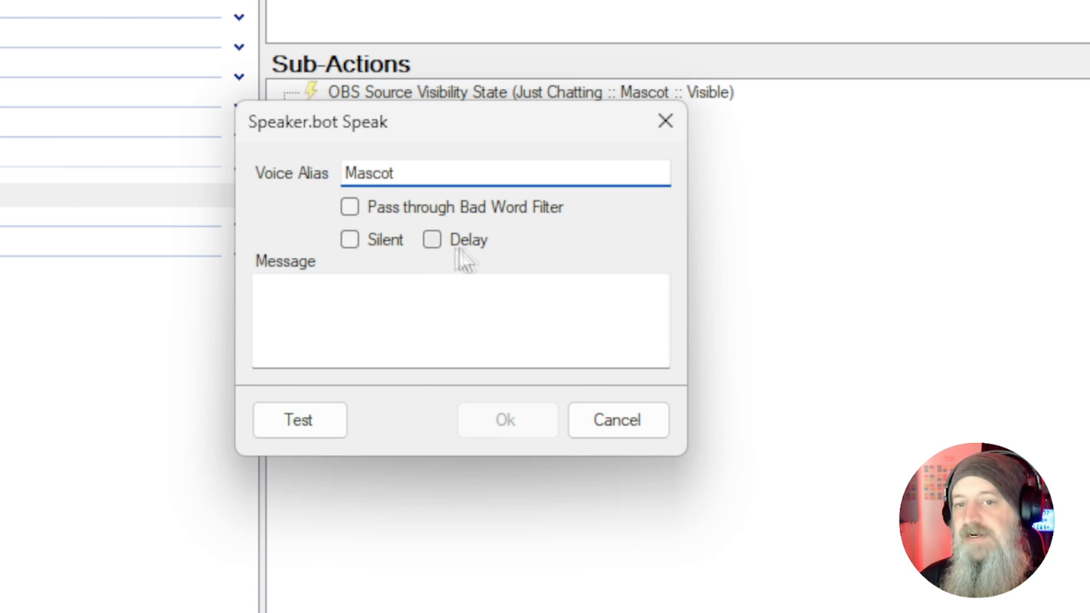
- Enable Delay for the Speak sub-action, set its message to %rawInput%, and save it
click(436, 240)
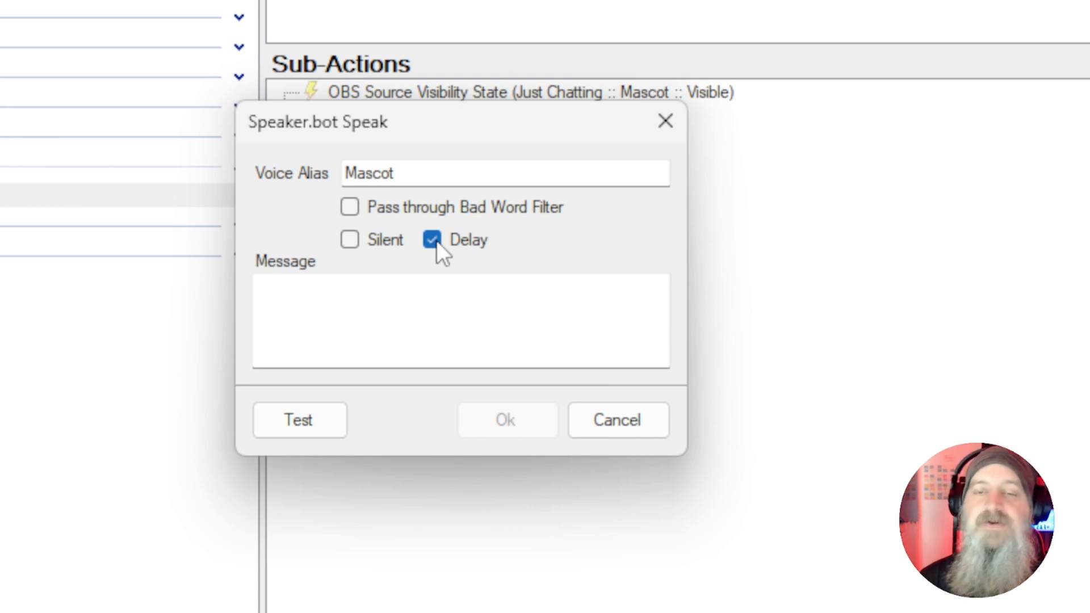
click(412, 320)
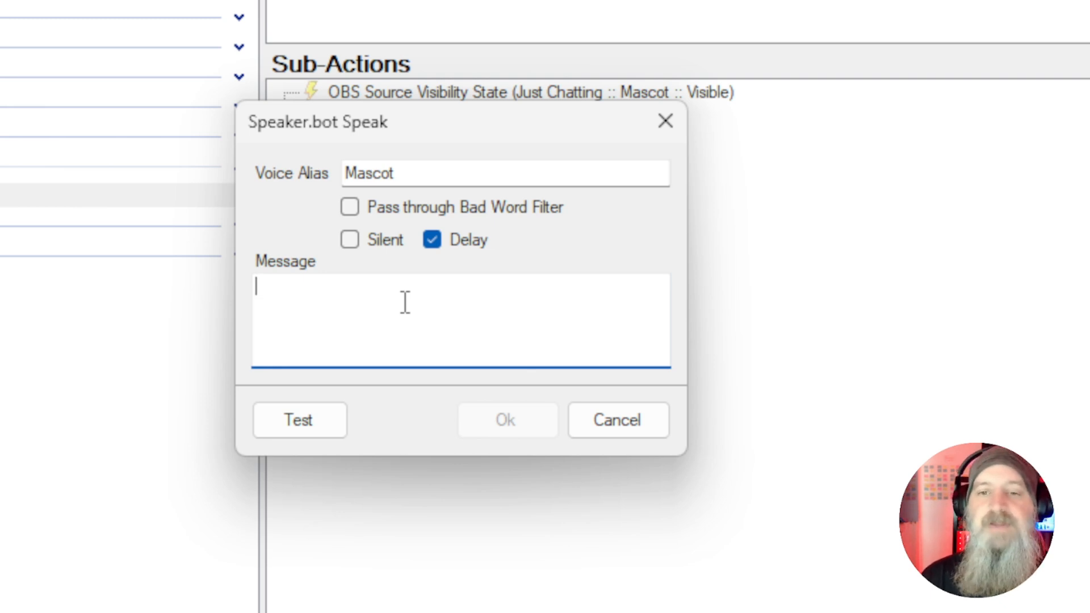
text(%rawI)
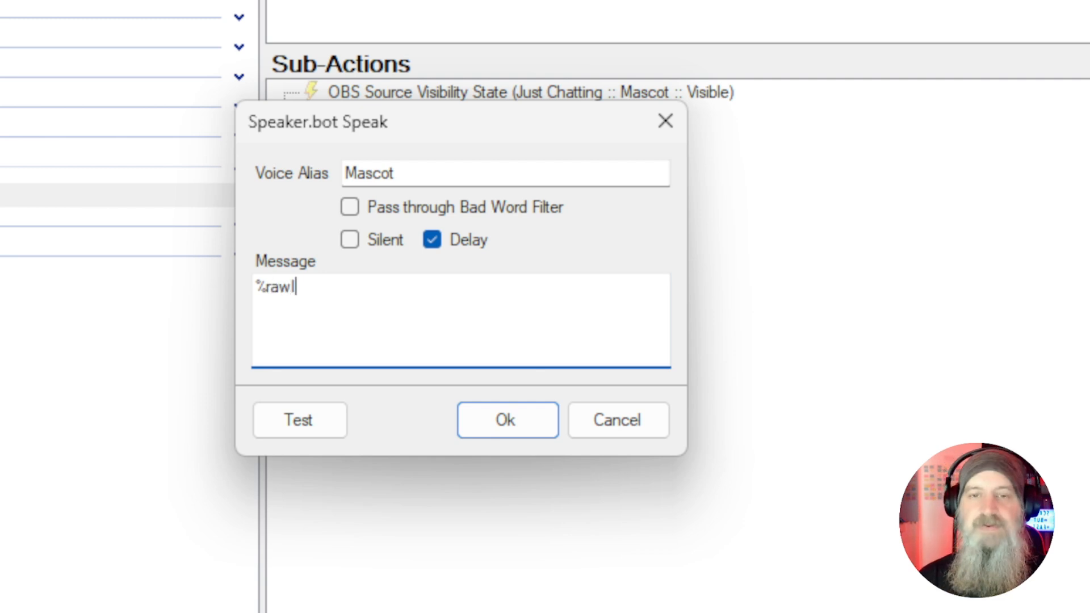
text(nput)
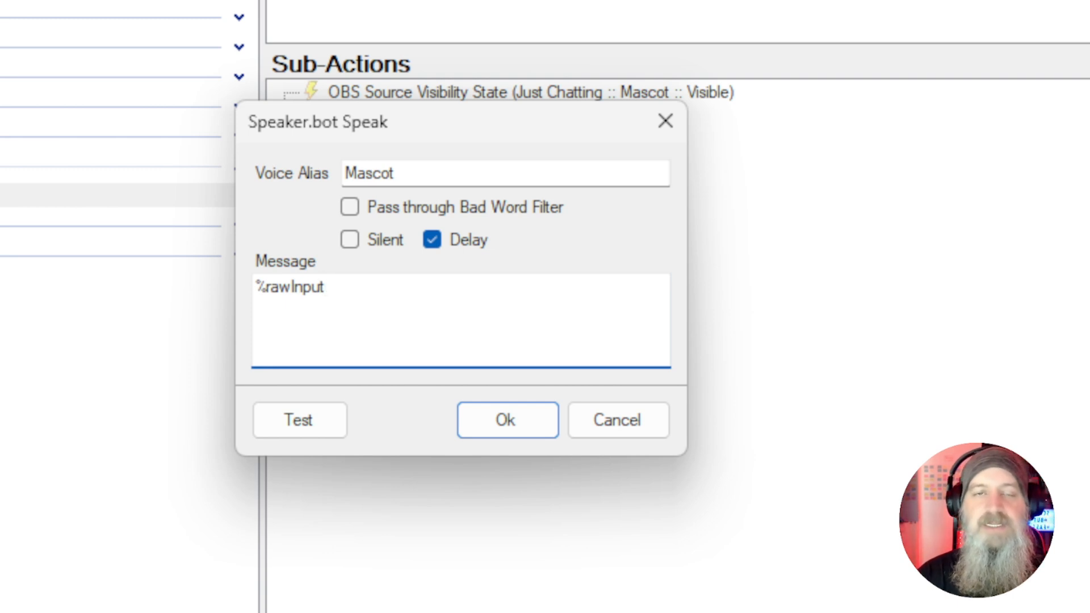
text(%)
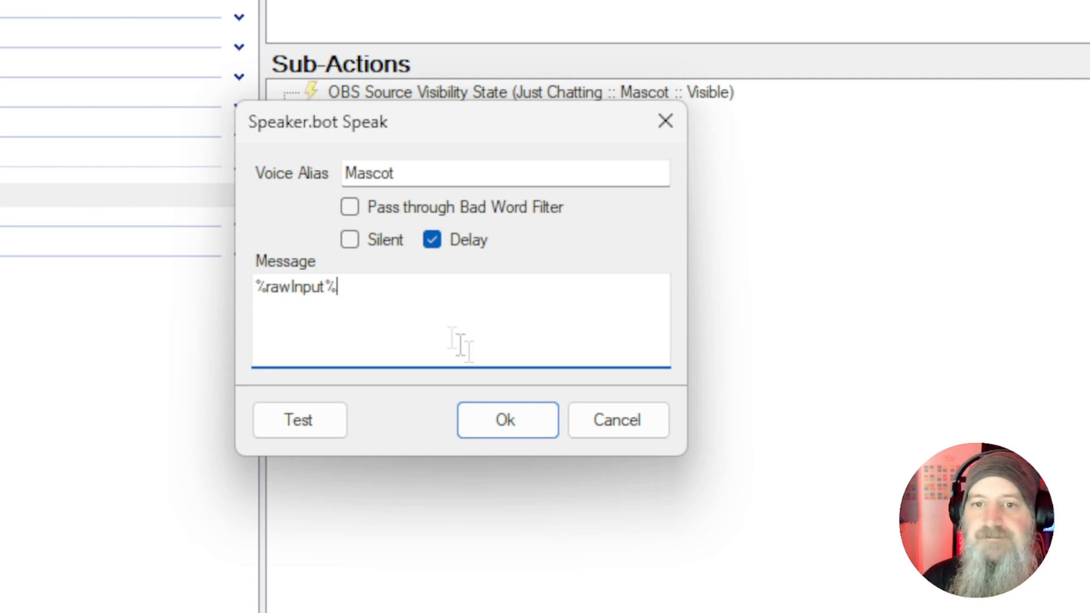
click(505, 417)
click(448, 343)
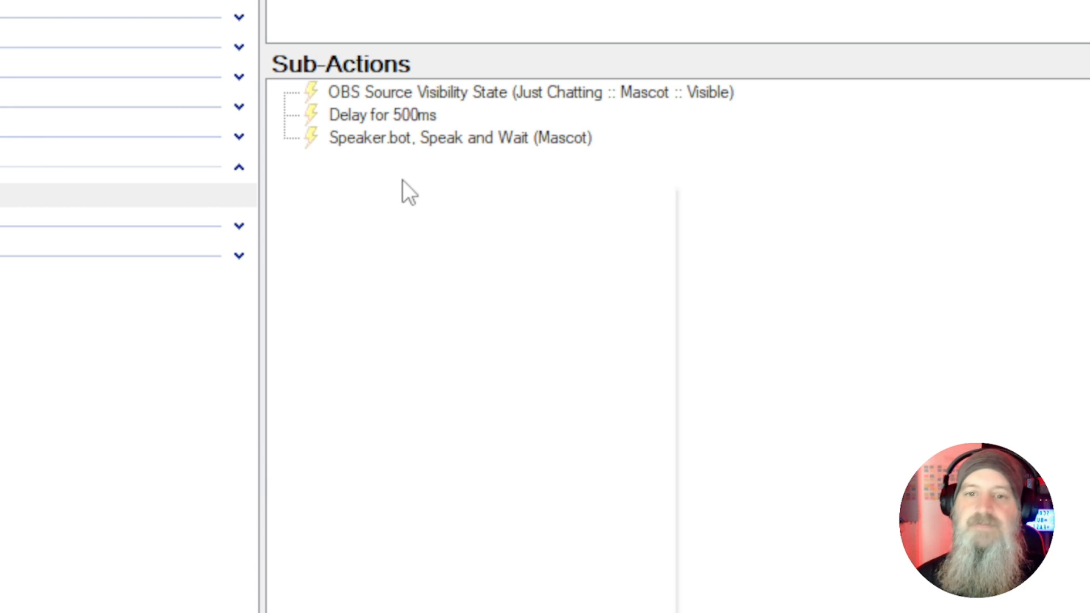
- Add a Delay sub-action of 1000 ms following the Speaker.bot Speak sub-action
right_click(402, 181)
mouse_move(553, 271)
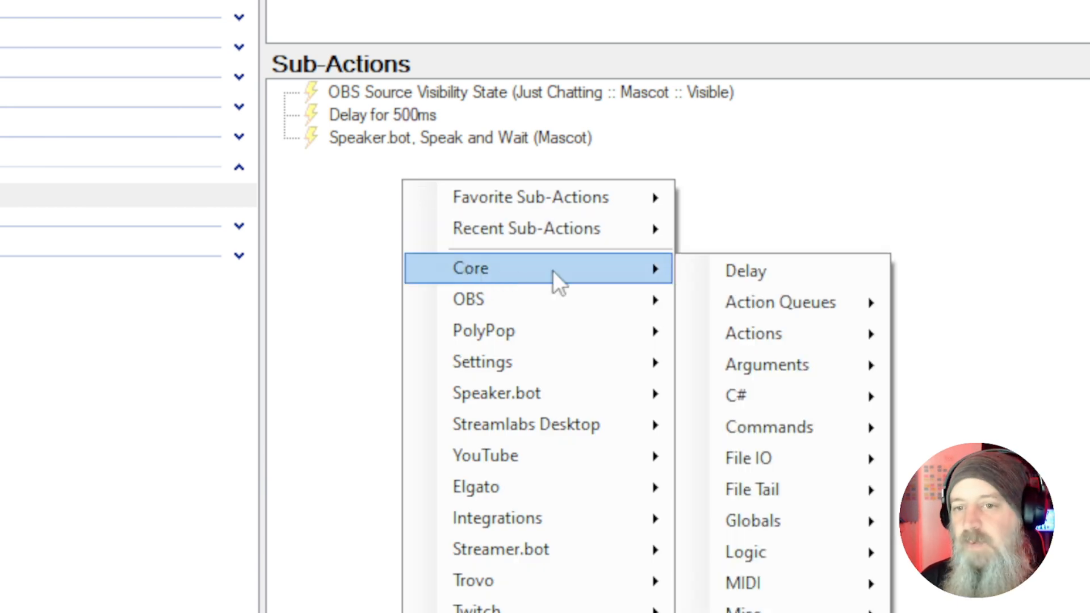
click(696, 274)
text(1000)
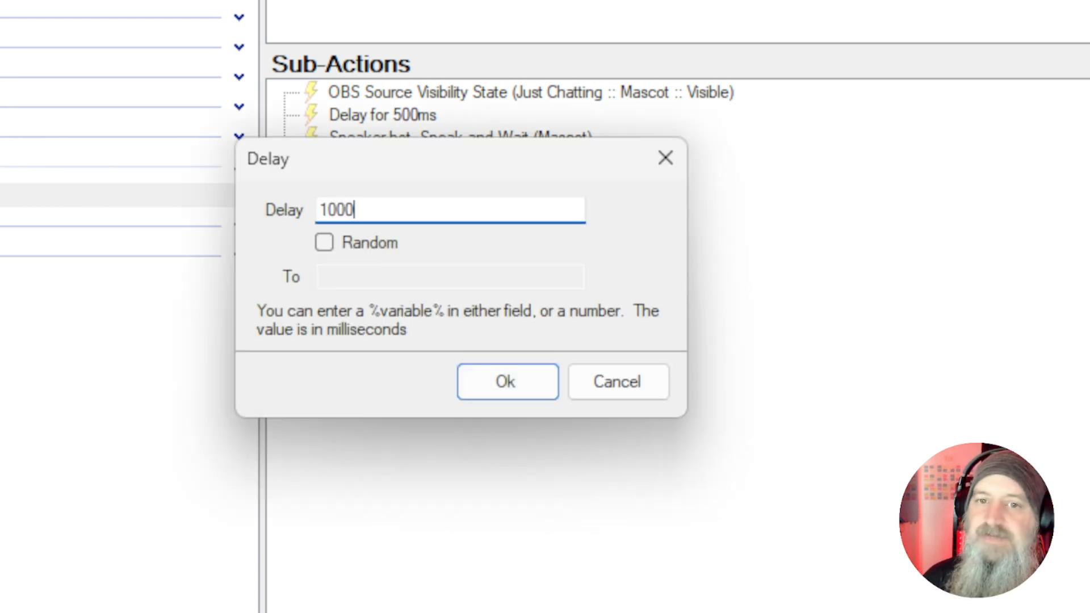
click(550, 393)
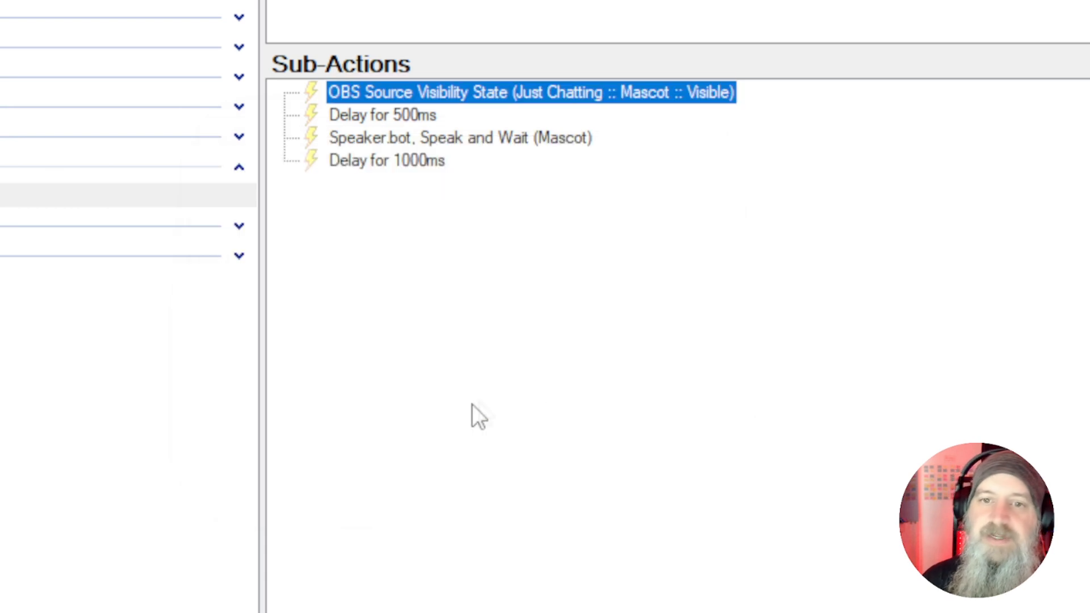
- Duplicate the Mascot visibility sub-action and set the state of the copy at the end to Hidden
right_click(416, 88)
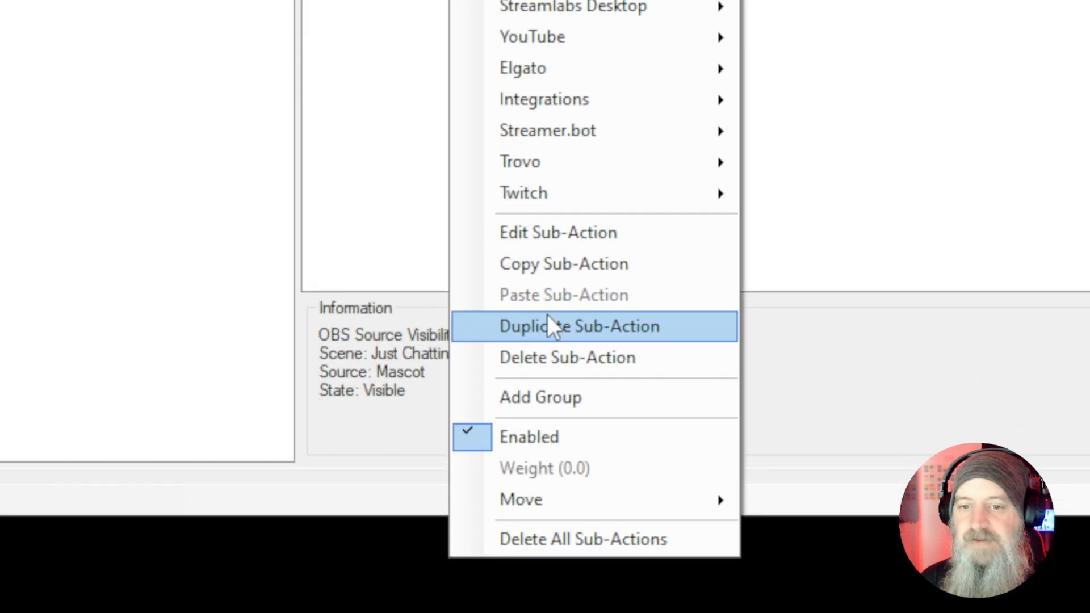
click(555, 324)
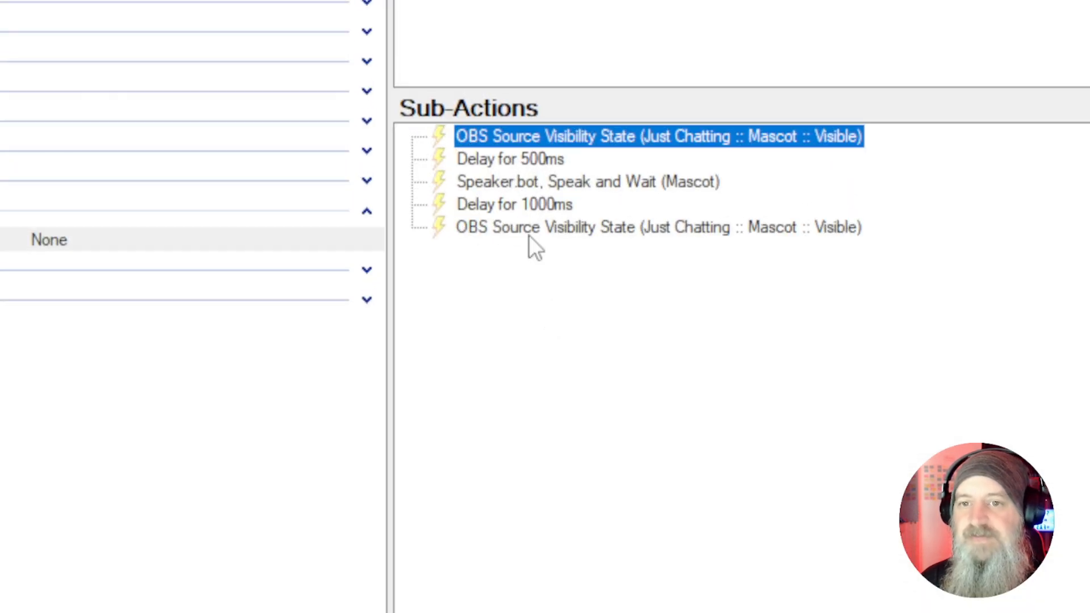
double_click(525, 231)
click(551, 368)
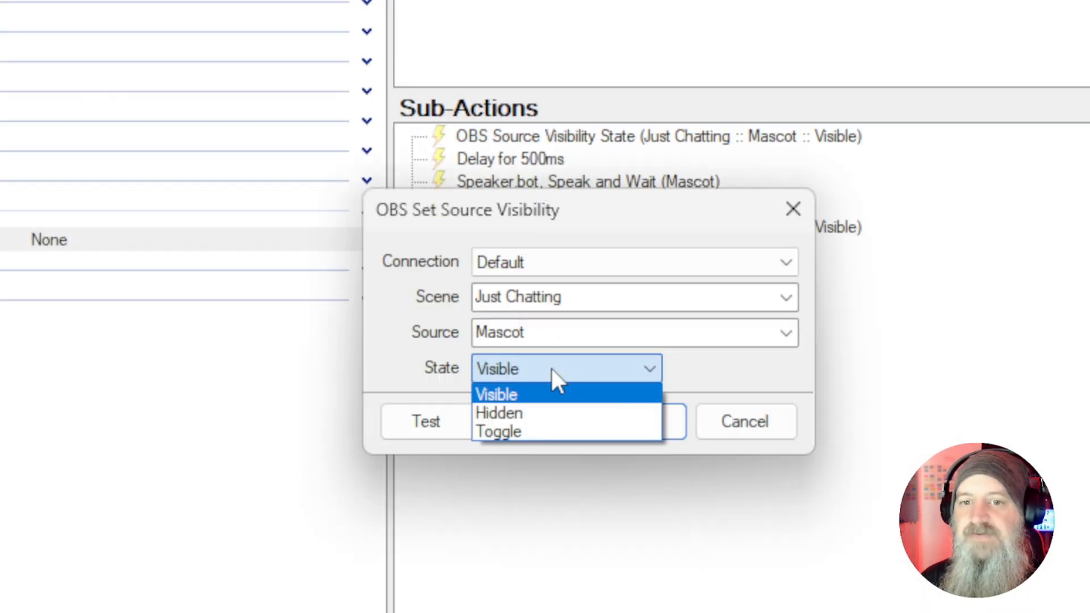
click(532, 410)
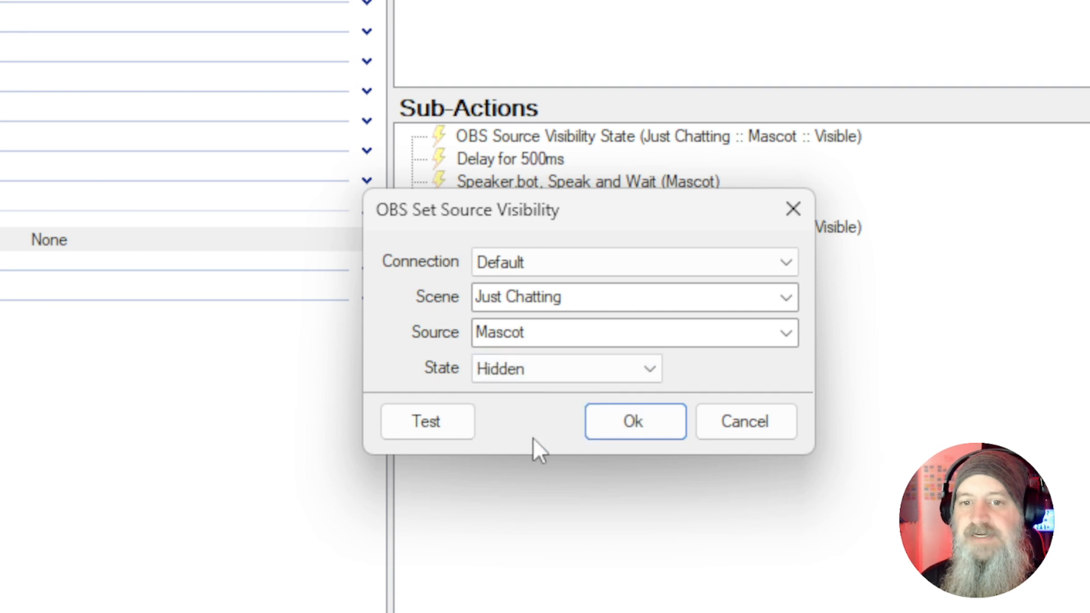
click(588, 424)
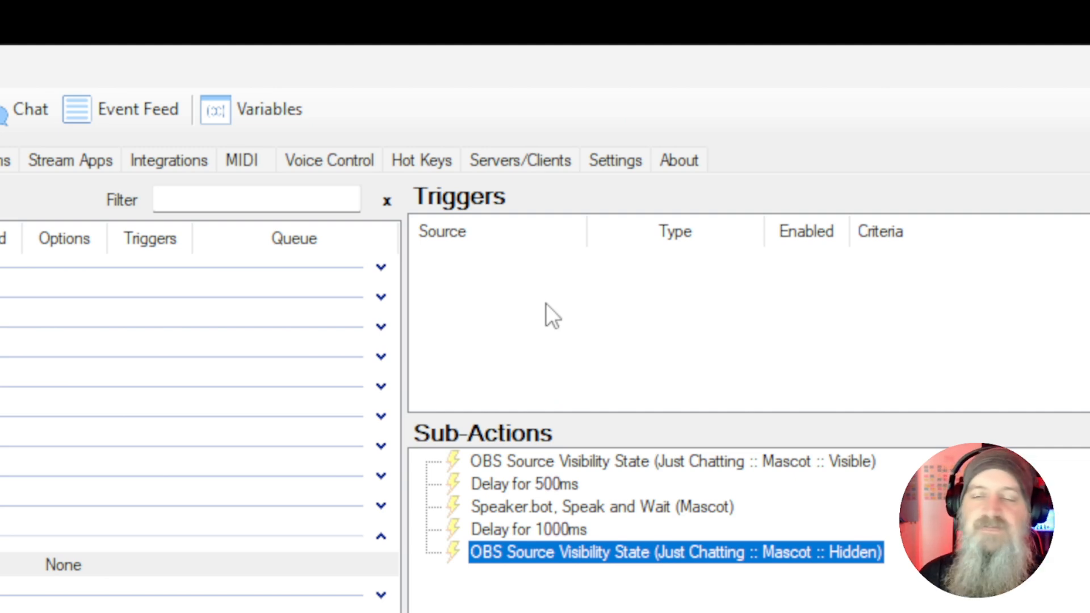
- Add a Command Triggered trigger and create a command for it named TTS Mascot with the chat command !tts
right_click(468, 276)
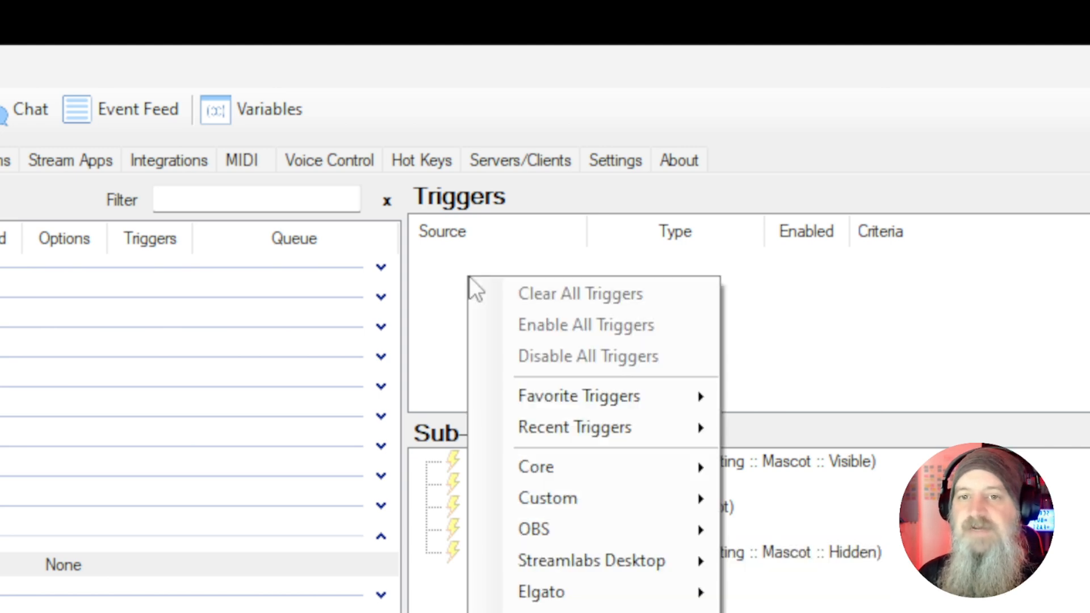
mouse_move(537, 475)
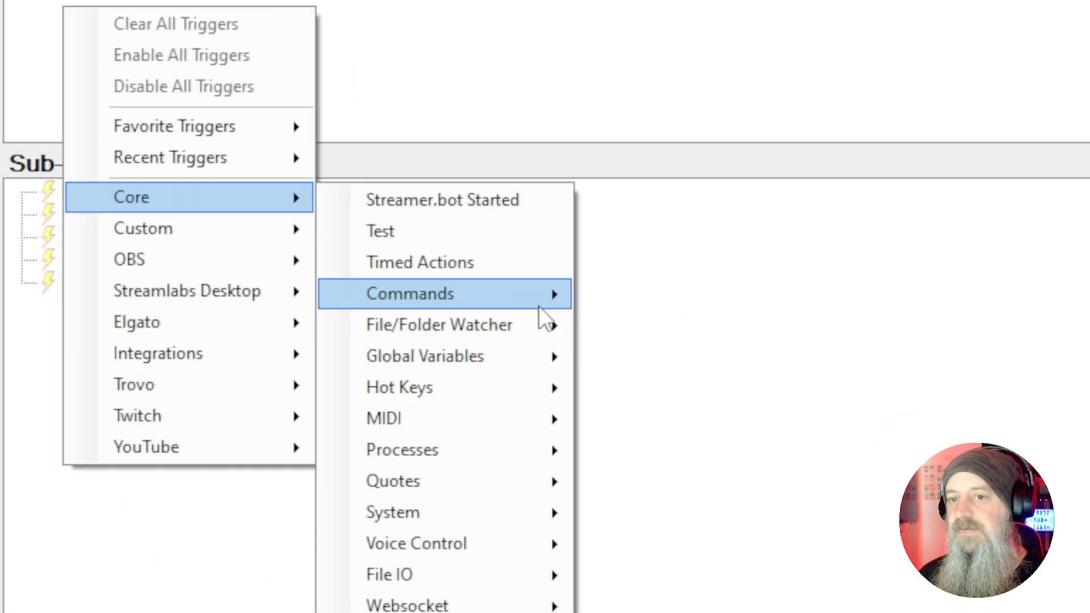
mouse_move(940, 573)
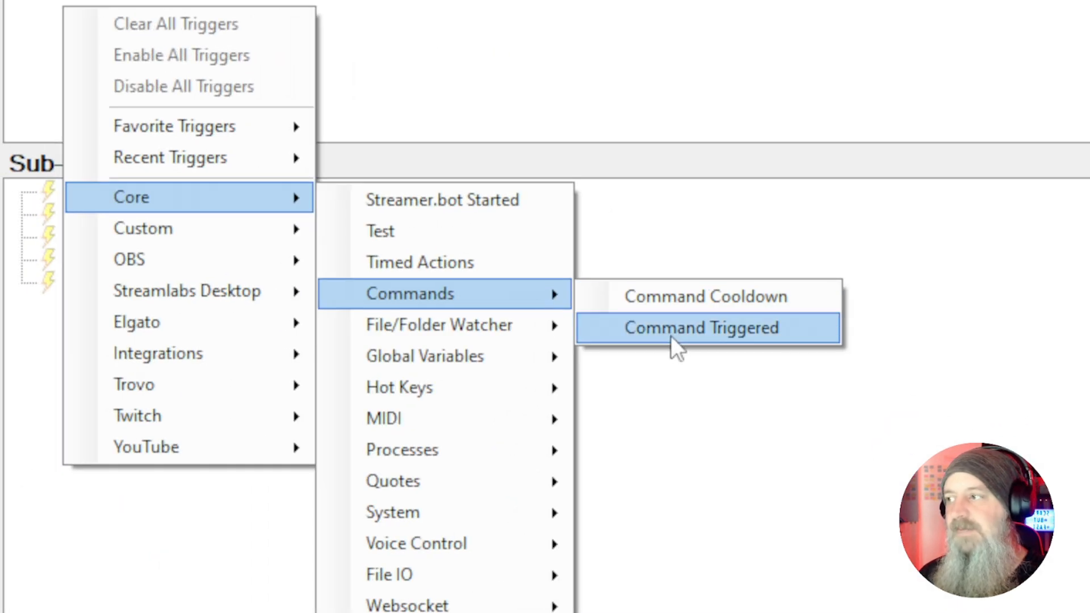
click(666, 333)
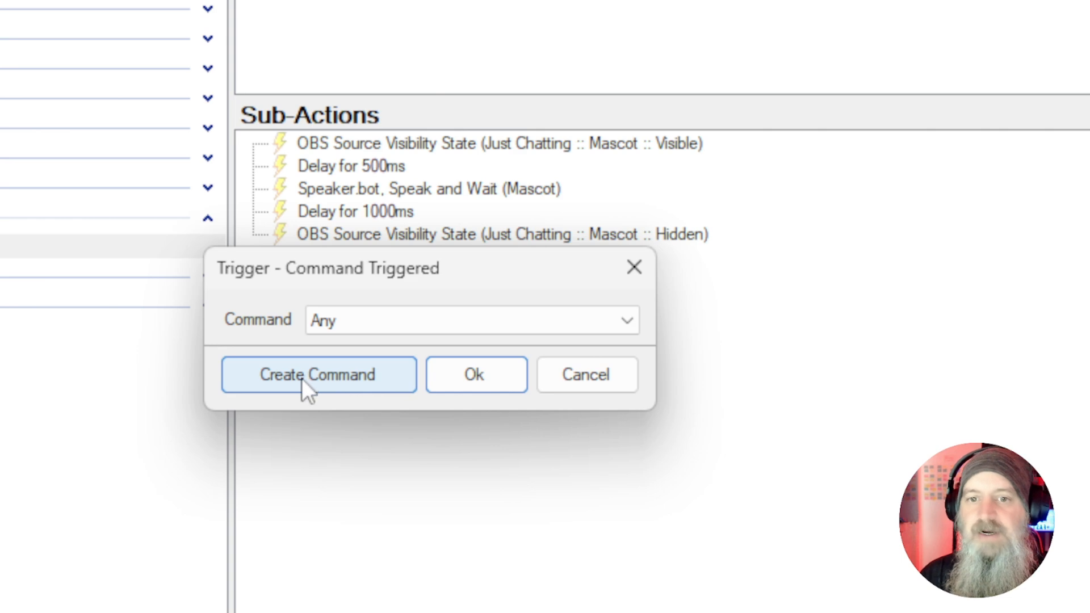
click(302, 378)
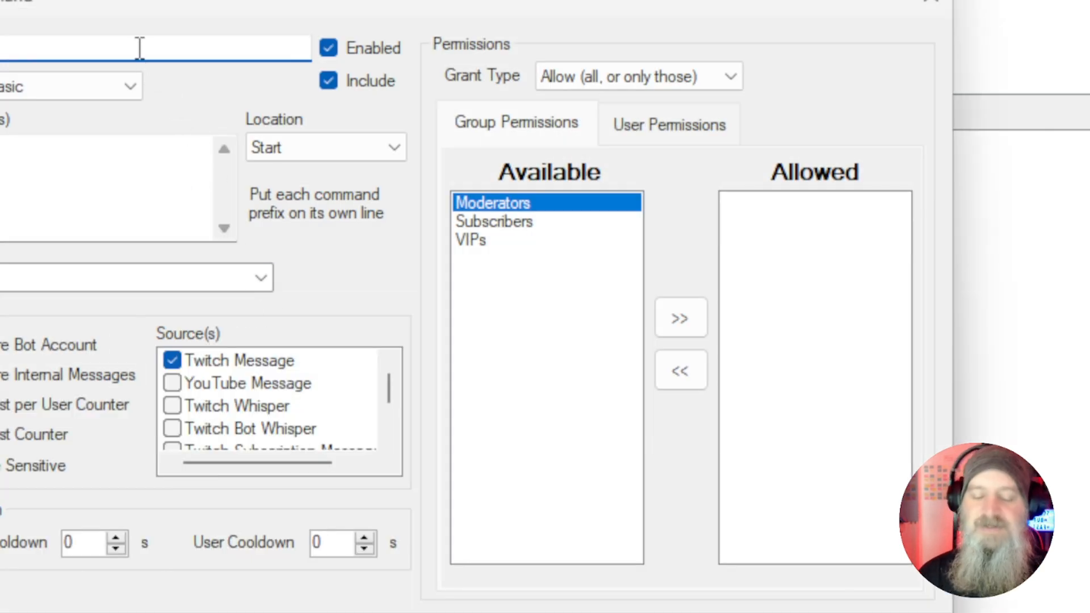
text(TS Mascot)
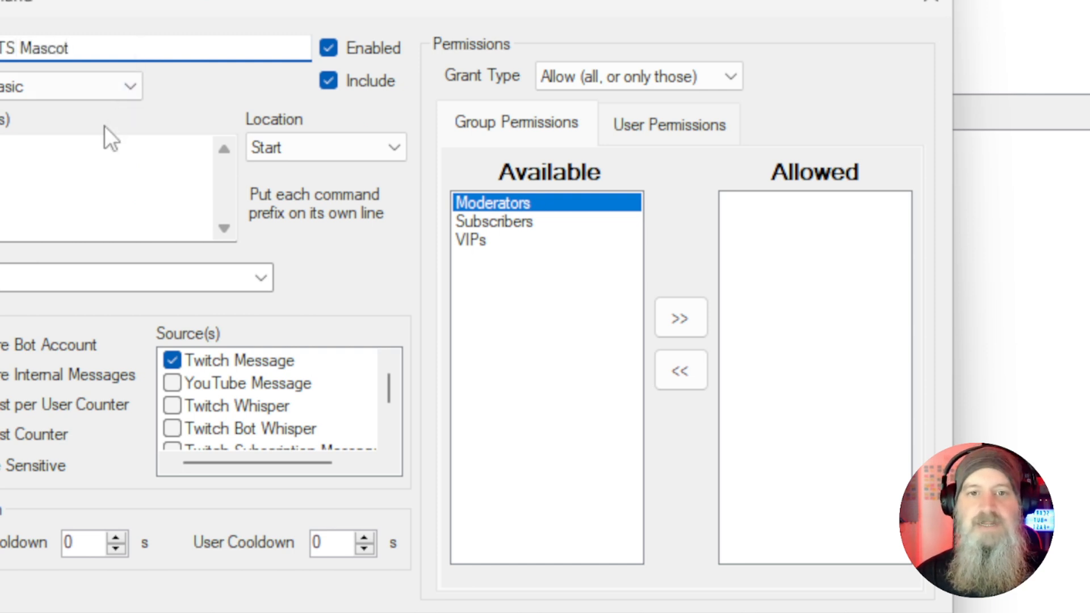
click(73, 160)
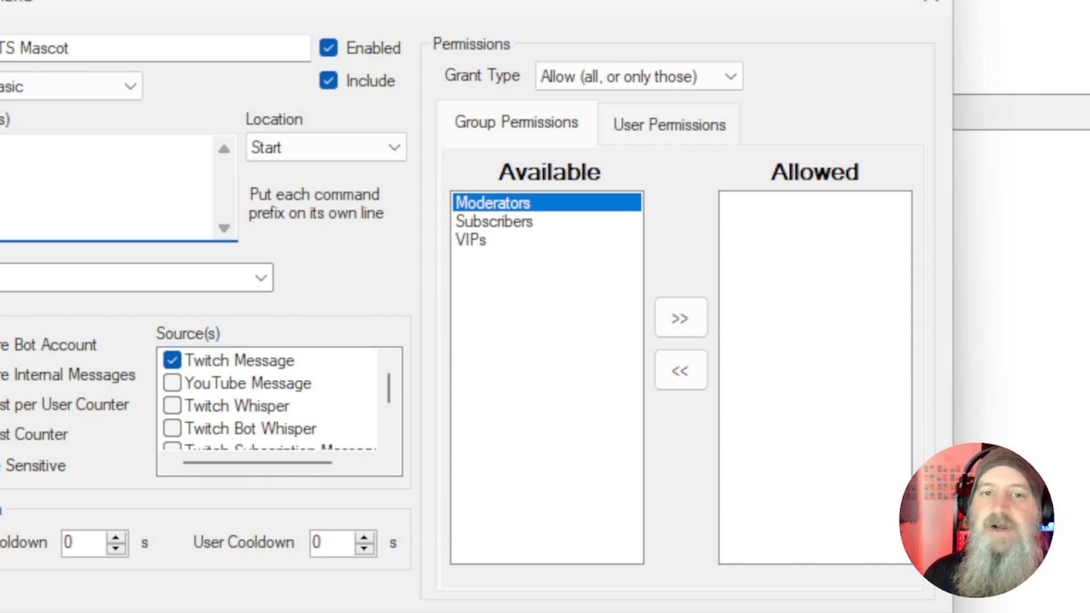
- Set the command's sources to Twitch Message and YouTube Message, toggle Ignore Bot Account, and save the command and its trigger
click(172, 383)
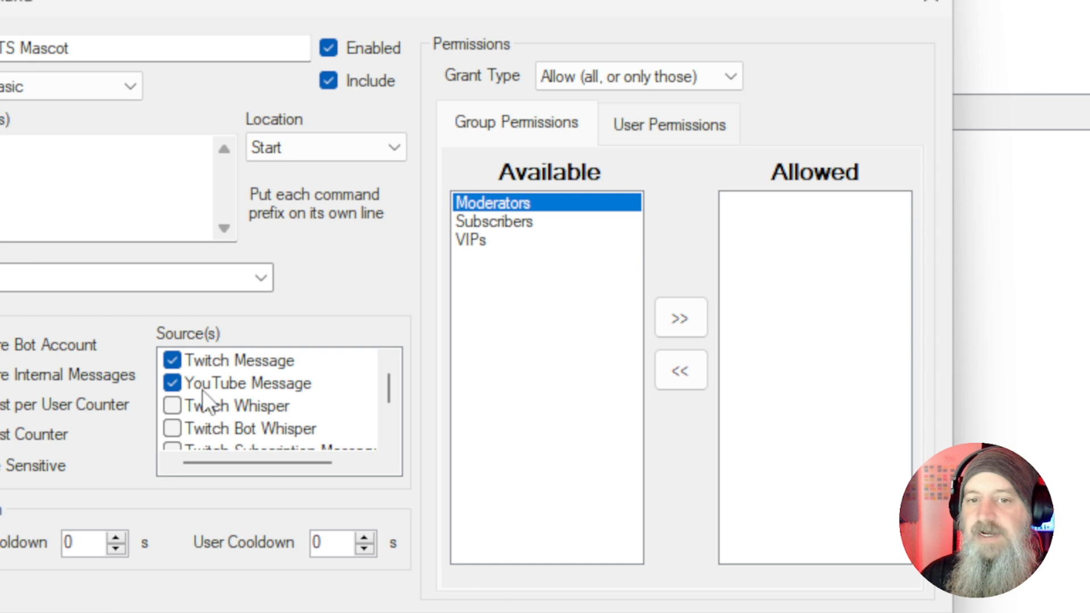
click(173, 362)
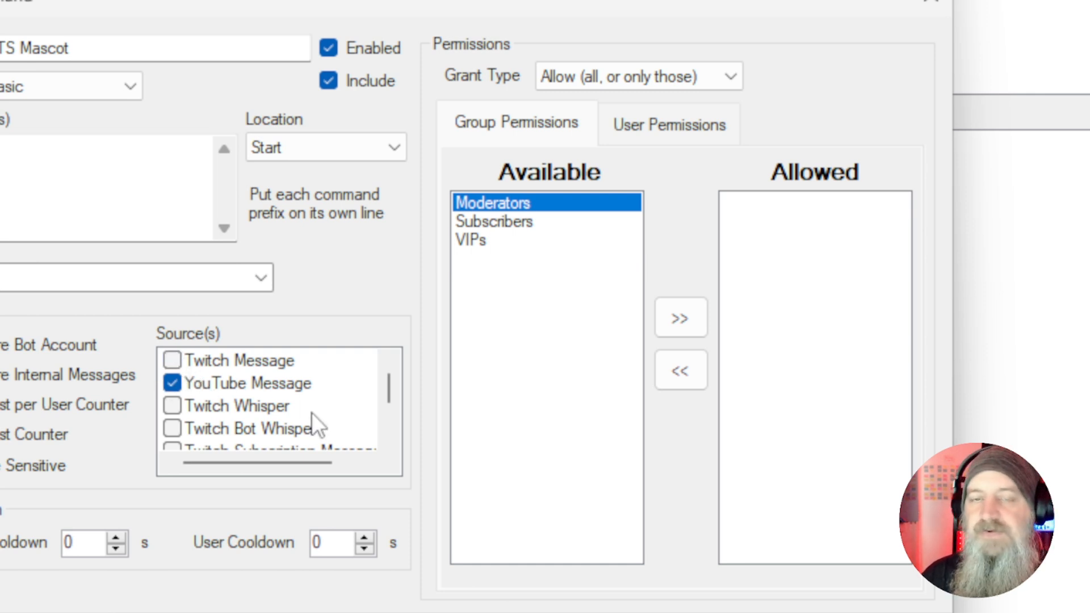
click(173, 362)
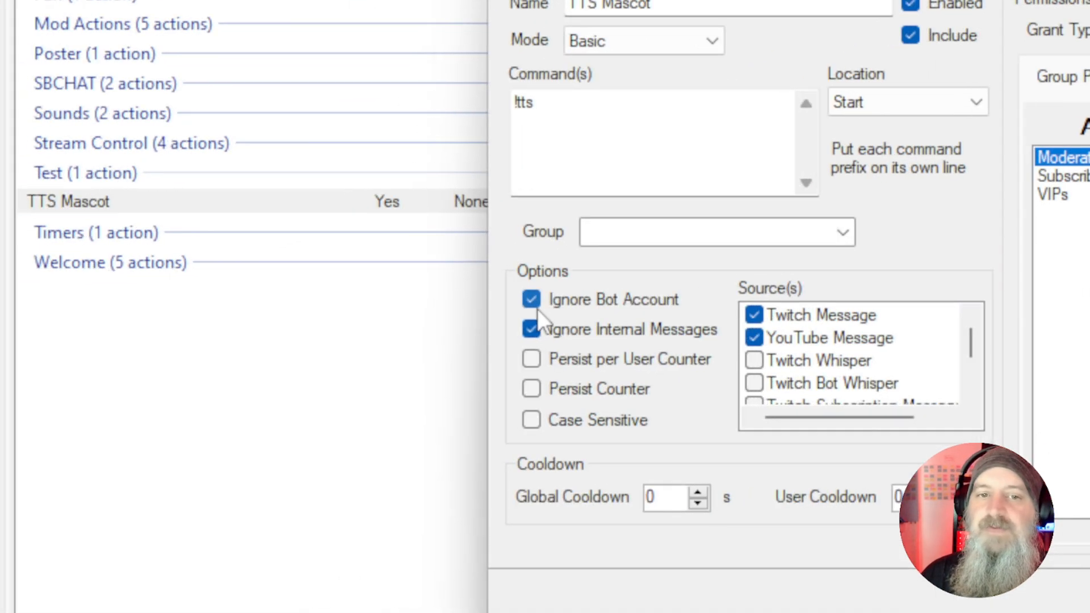
click(532, 307)
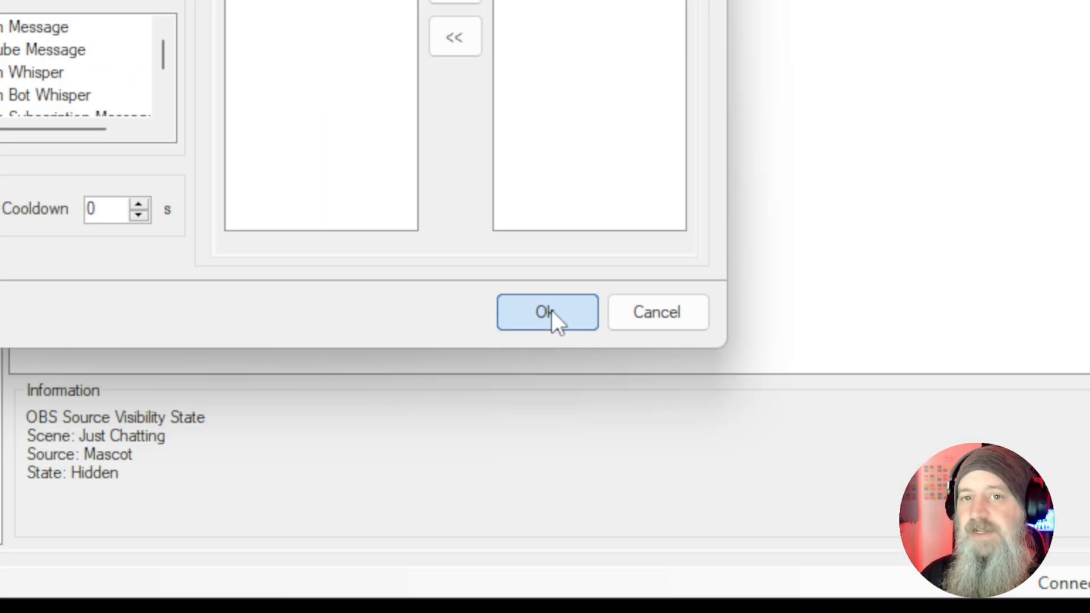
click(550, 310)
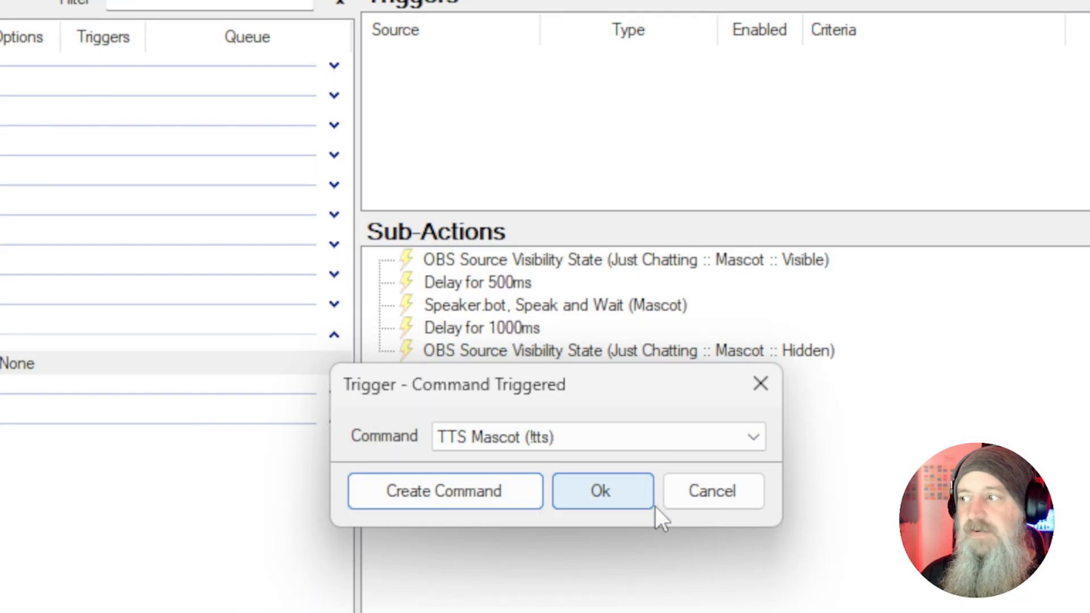
click(610, 494)
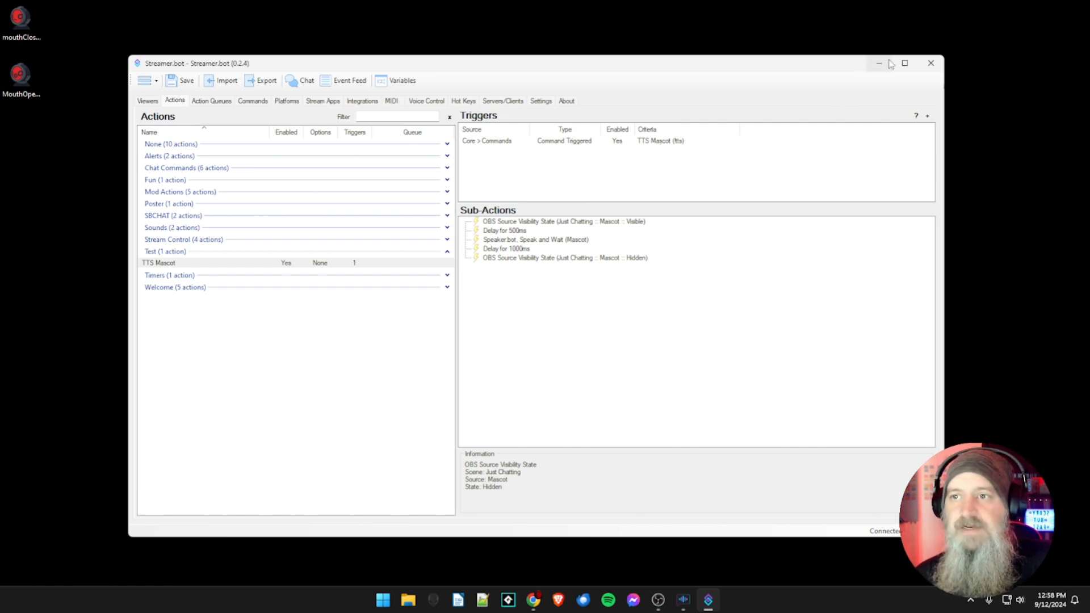
- Switch to OBS and show the Mascot source in the Just Chatting scene, returning it to hidden
click(657, 603)
click(830, 357)
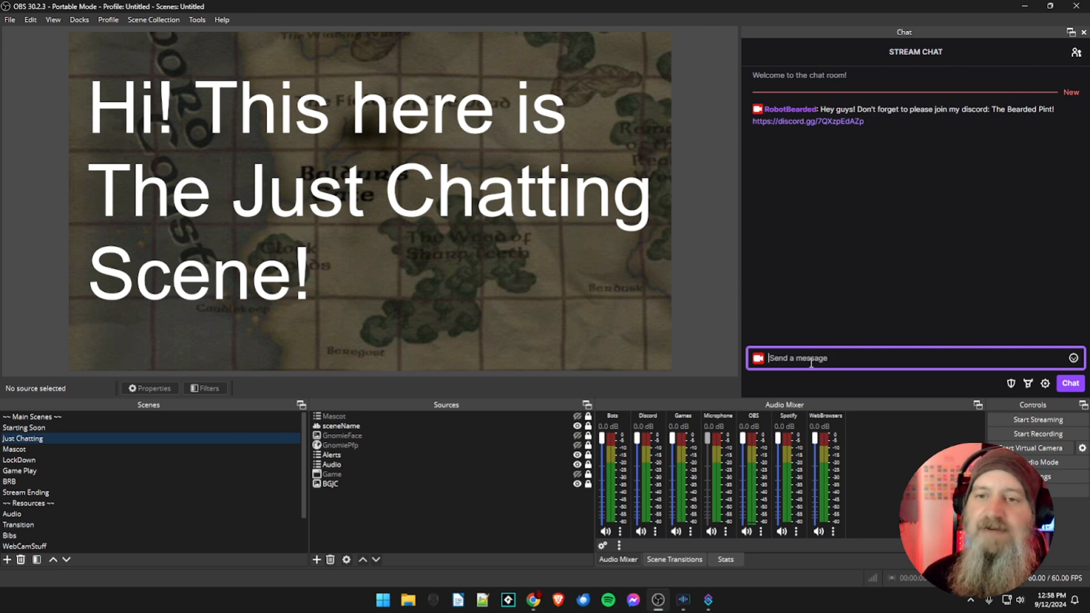
click(446, 486)
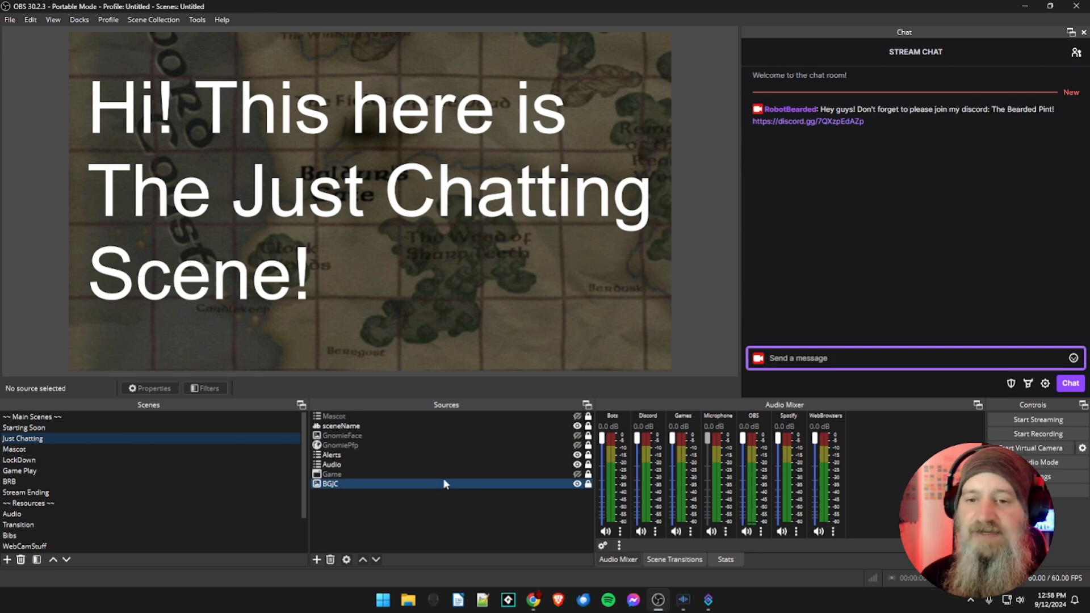
click(364, 417)
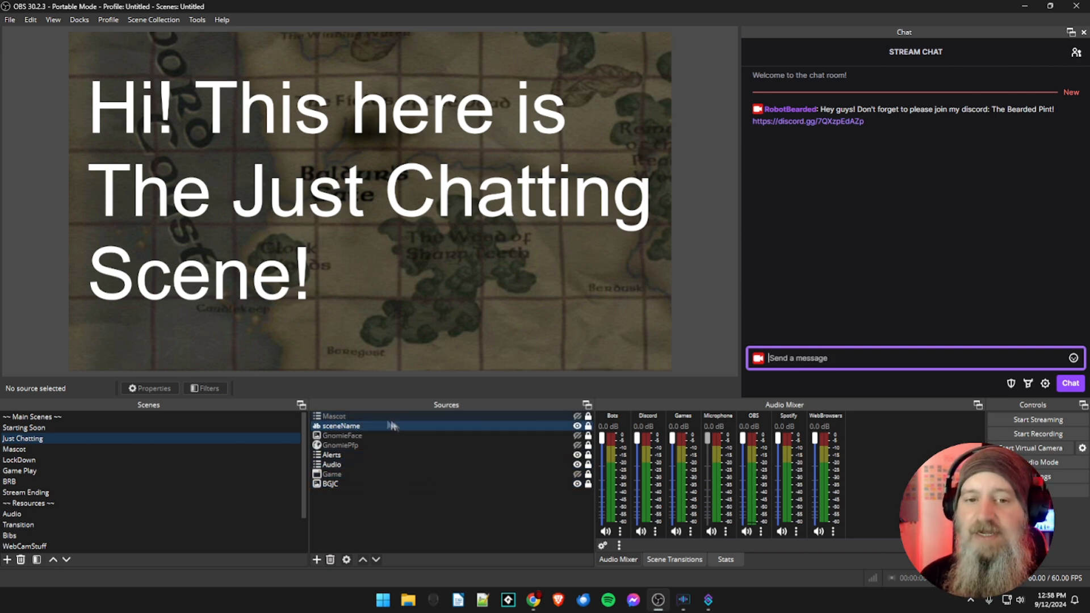
click(578, 416)
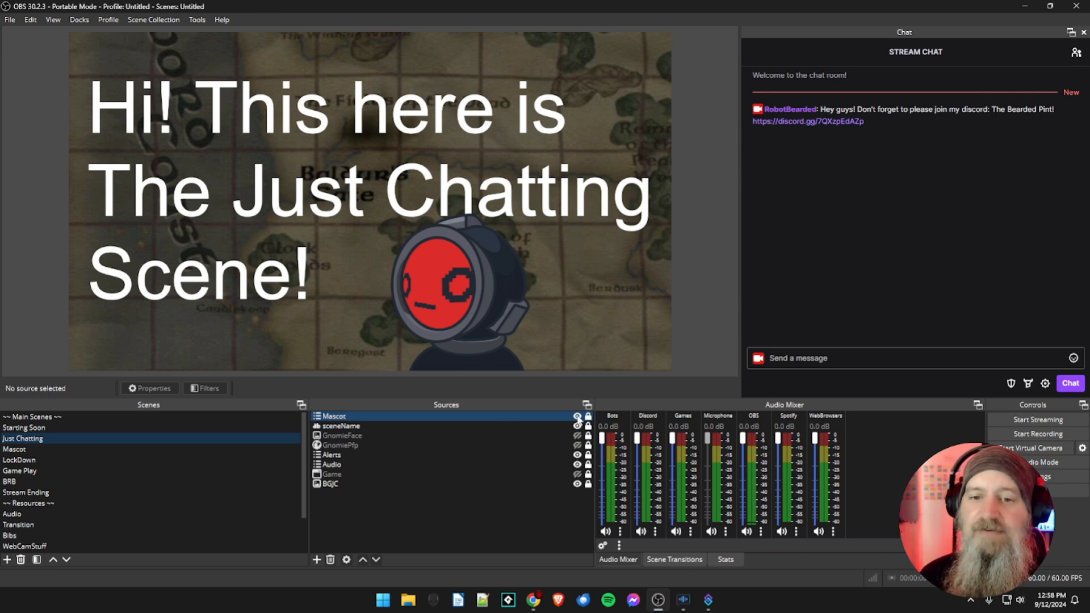
click(577, 416)
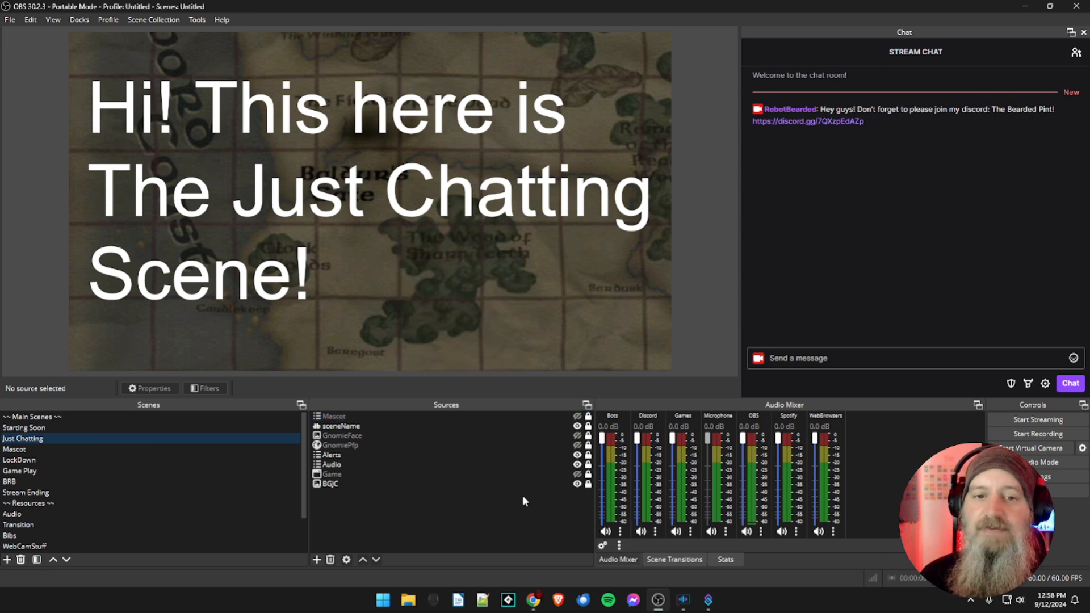
- Send the stream chat message "!tts Hello World! I am a tts mascot. Can you see me speaking?"
click(803, 357)
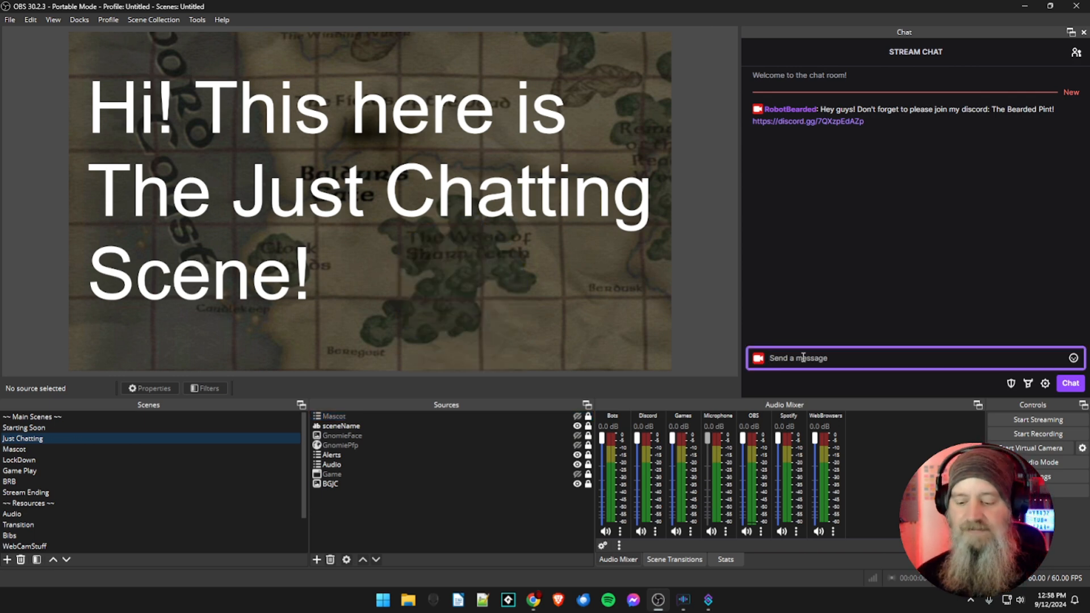
text(!tts)
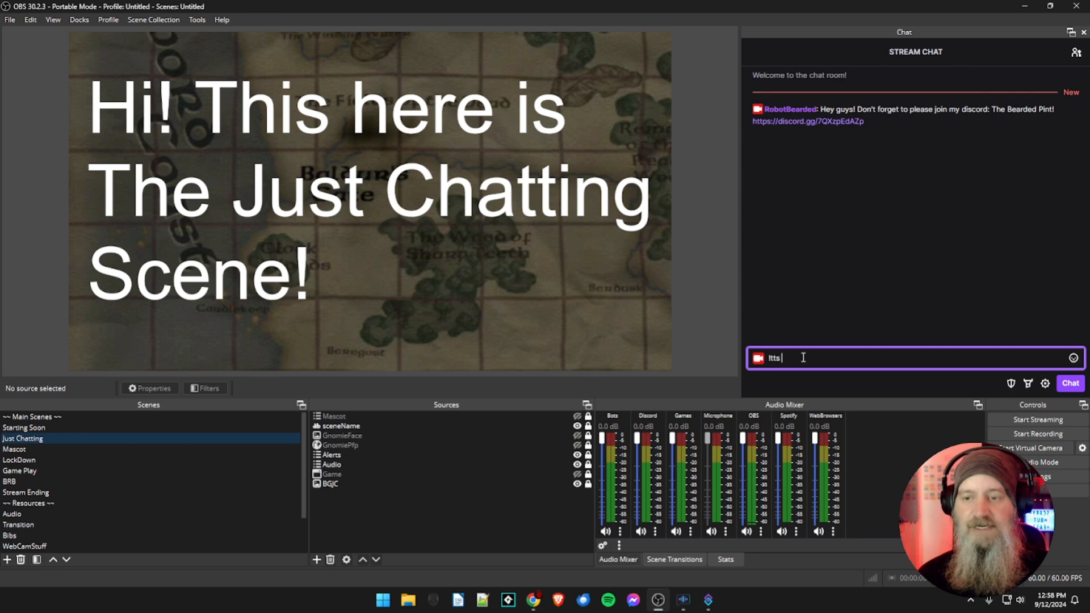
text( Heelo)
key(BackSpace)
key(BackSpace)
key(BackSpace)
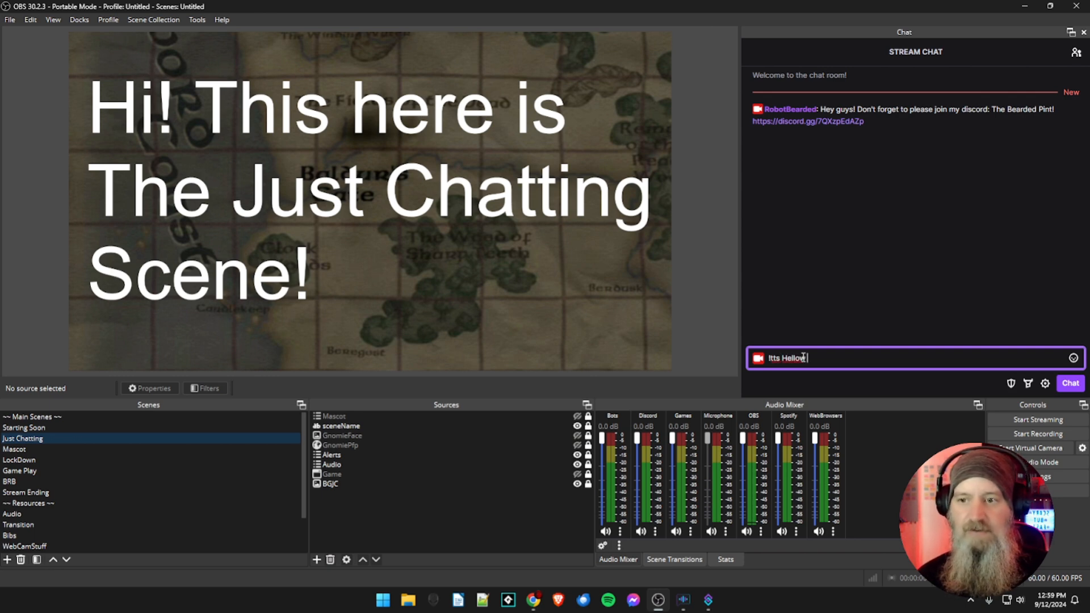
key(BackSpace)
text(World)
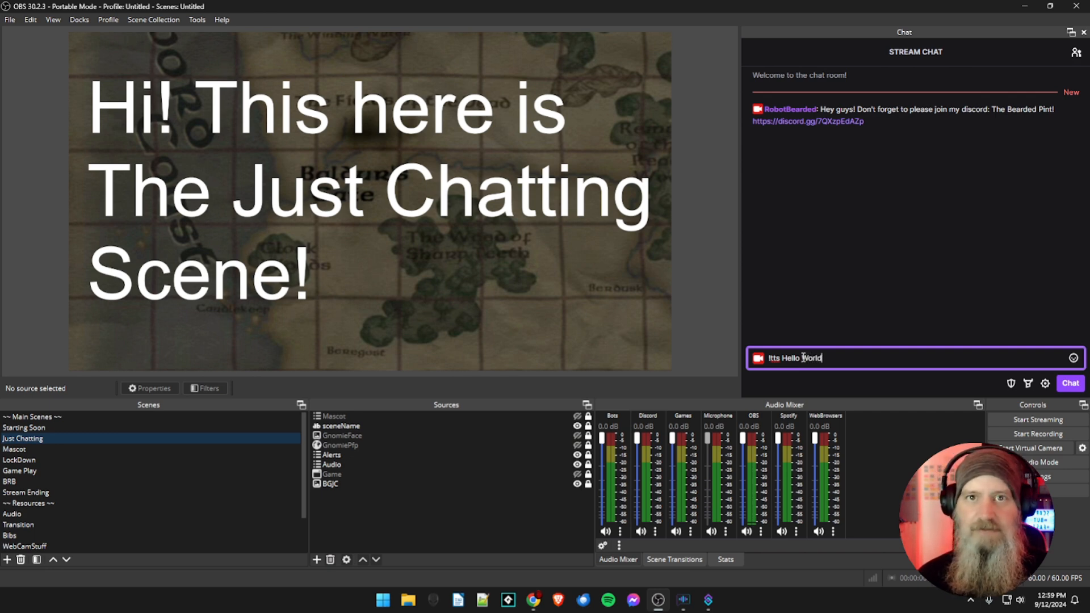
text(!)
text( I am )
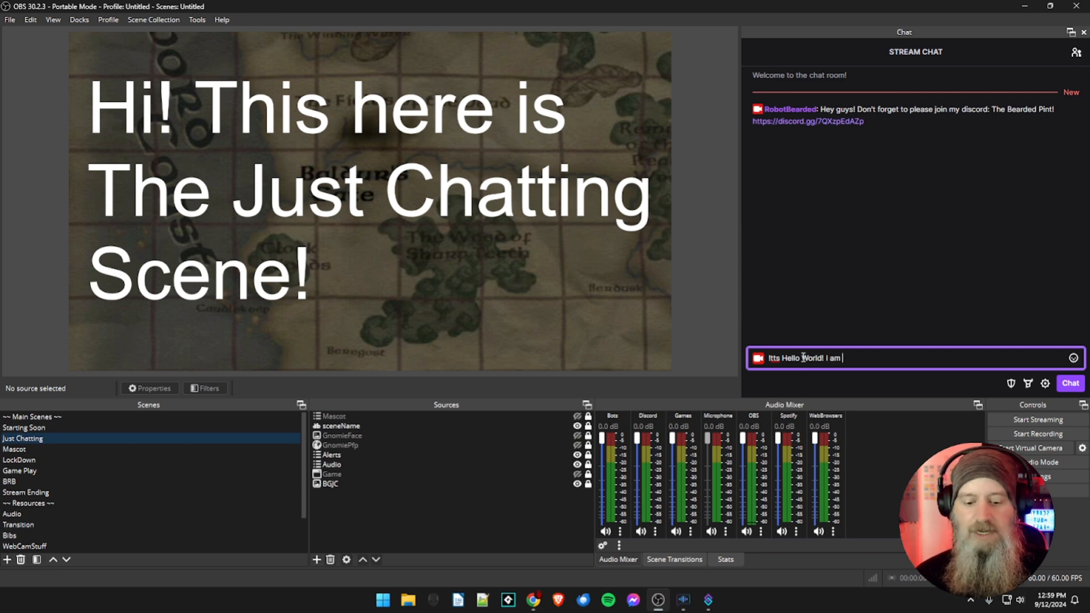
text(a tts mascot)
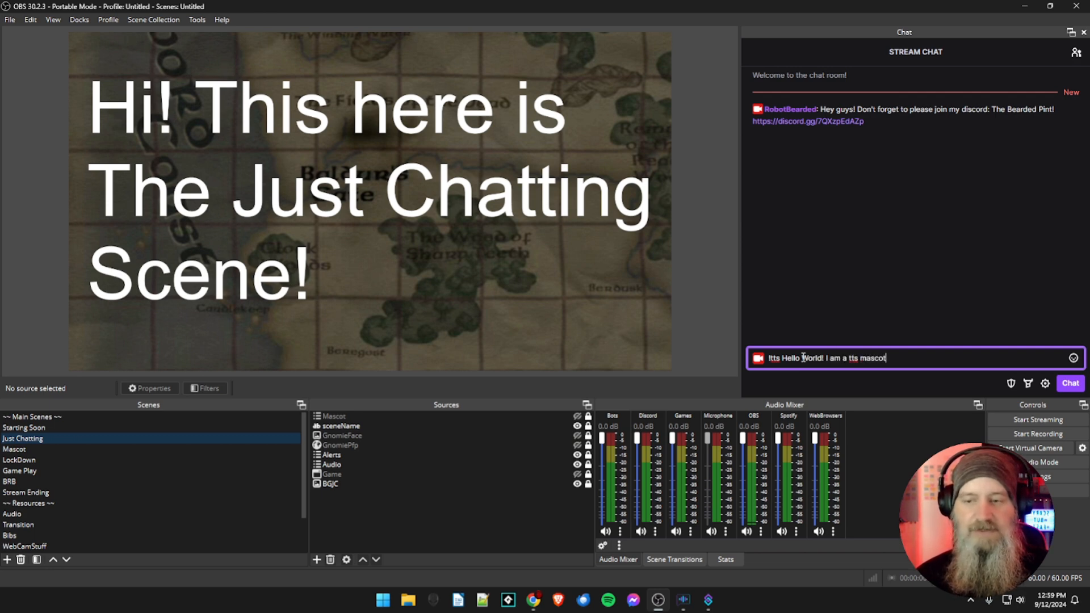
text(. Can you see)
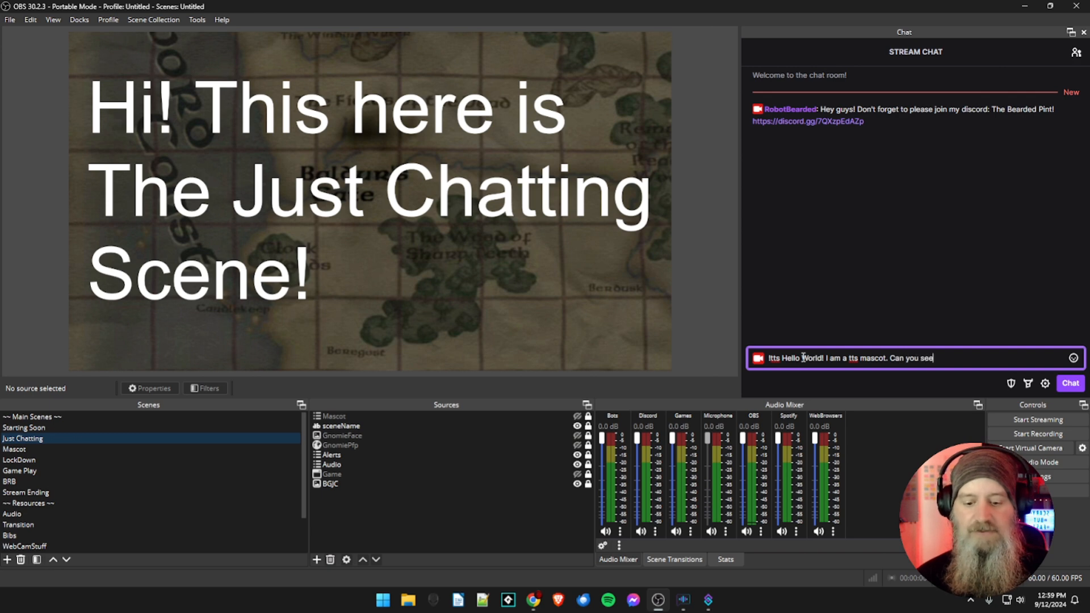
text( me speaking?)
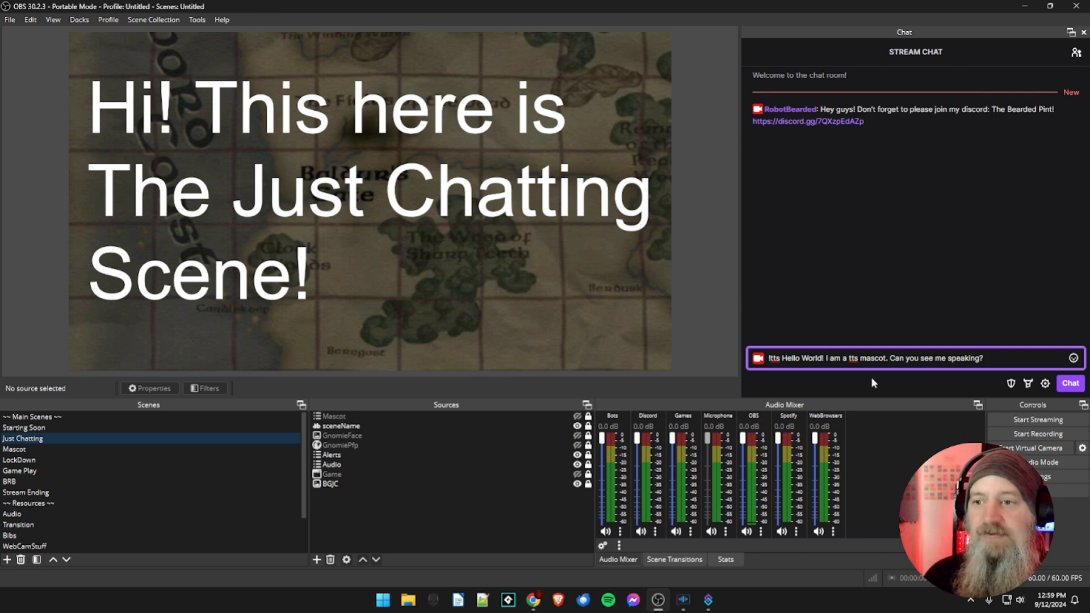
key(Return)
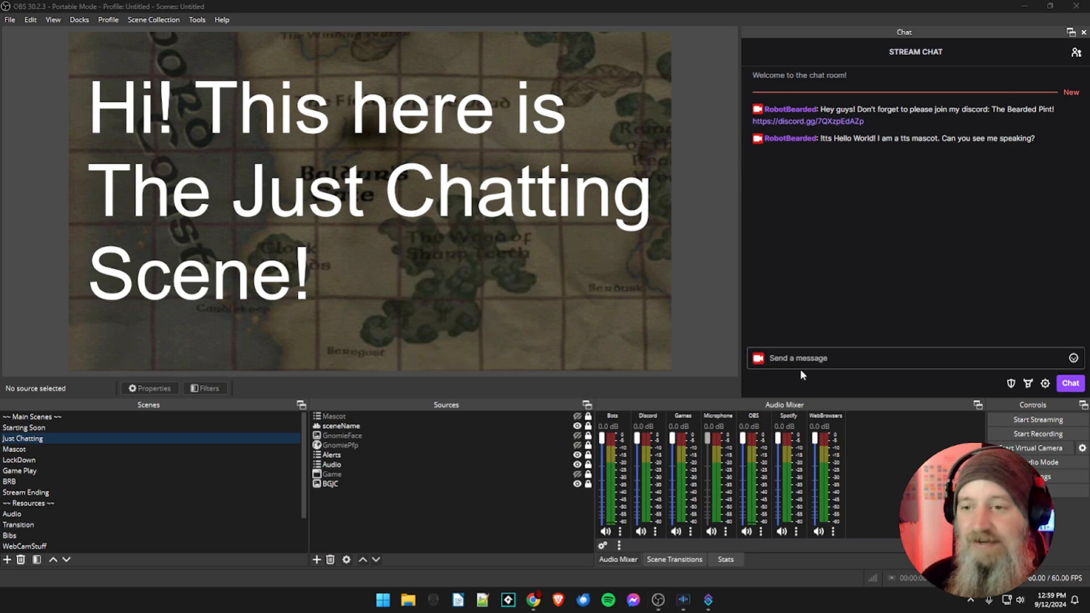
- Set the Mascot source's Show Transition to Slide with direction Up, and test it by showing and hiding the source
click(501, 464)
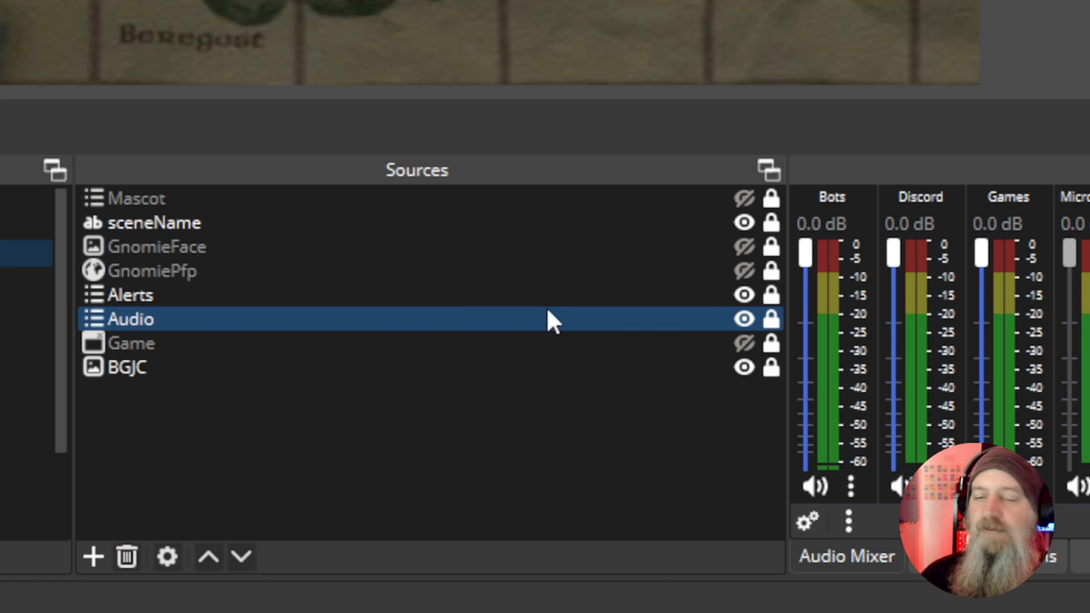
click(432, 446)
click(281, 292)
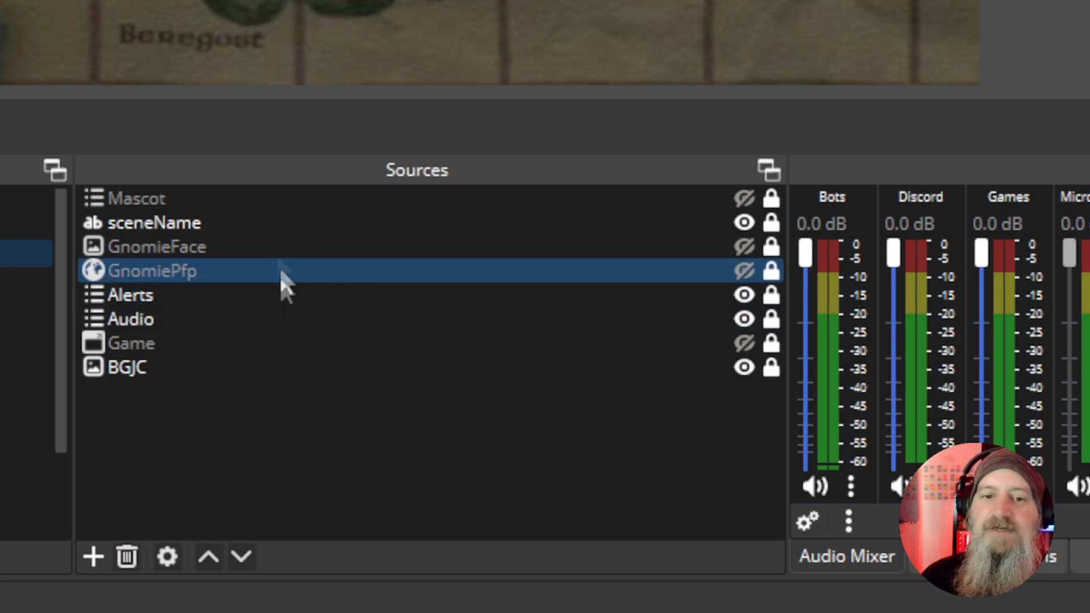
click(266, 206)
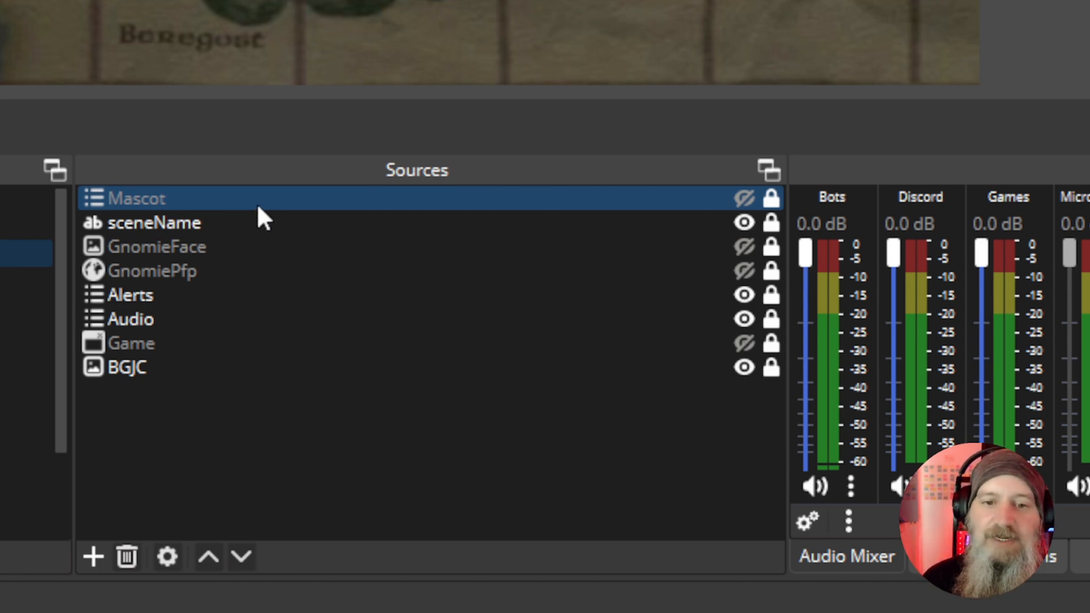
right_click(258, 206)
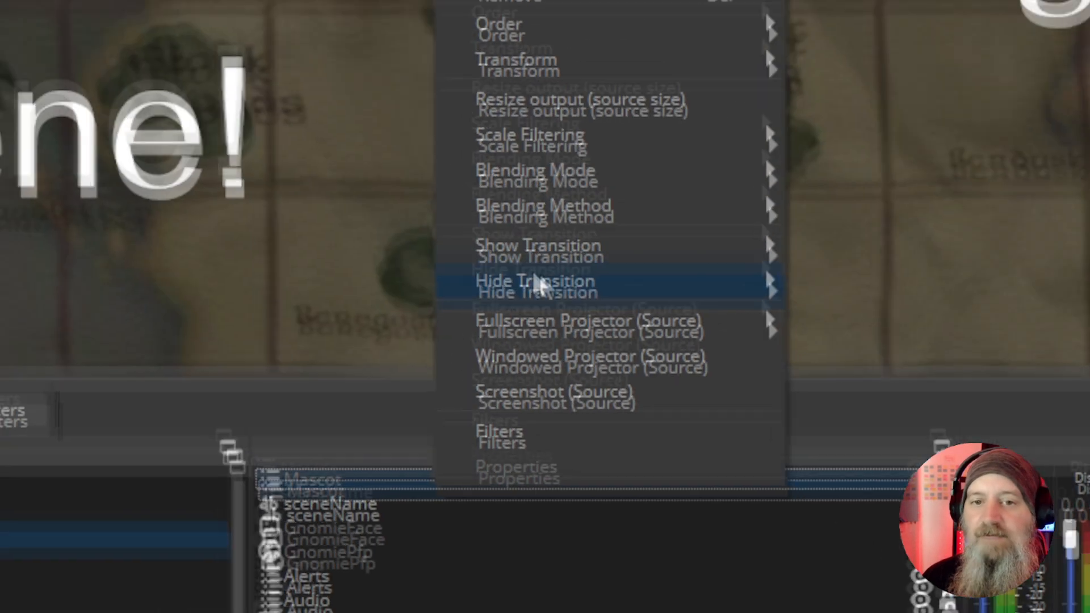
mouse_move(547, 305)
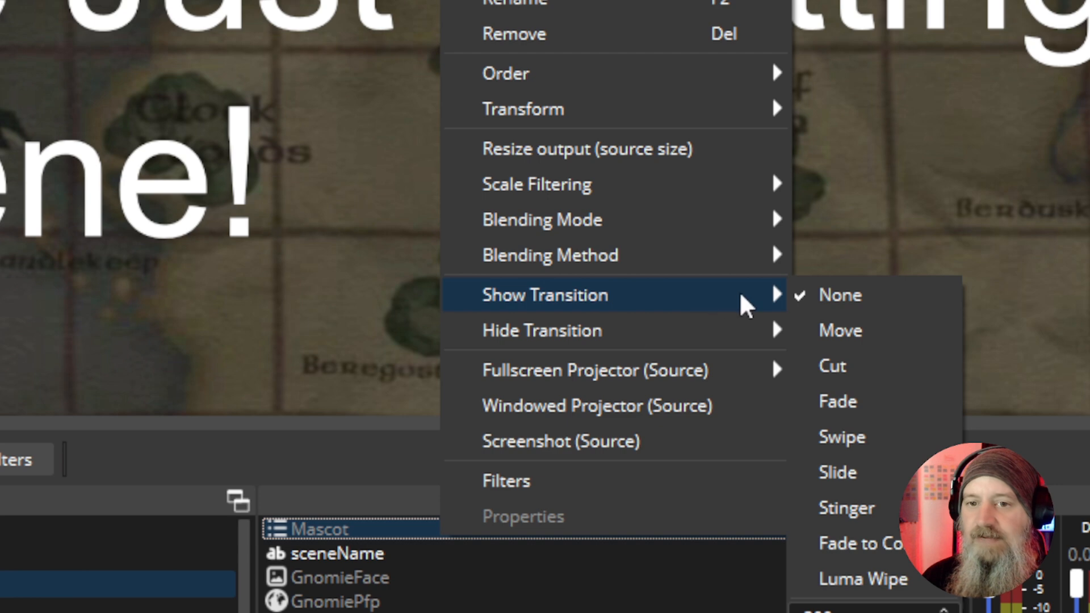
click(854, 474)
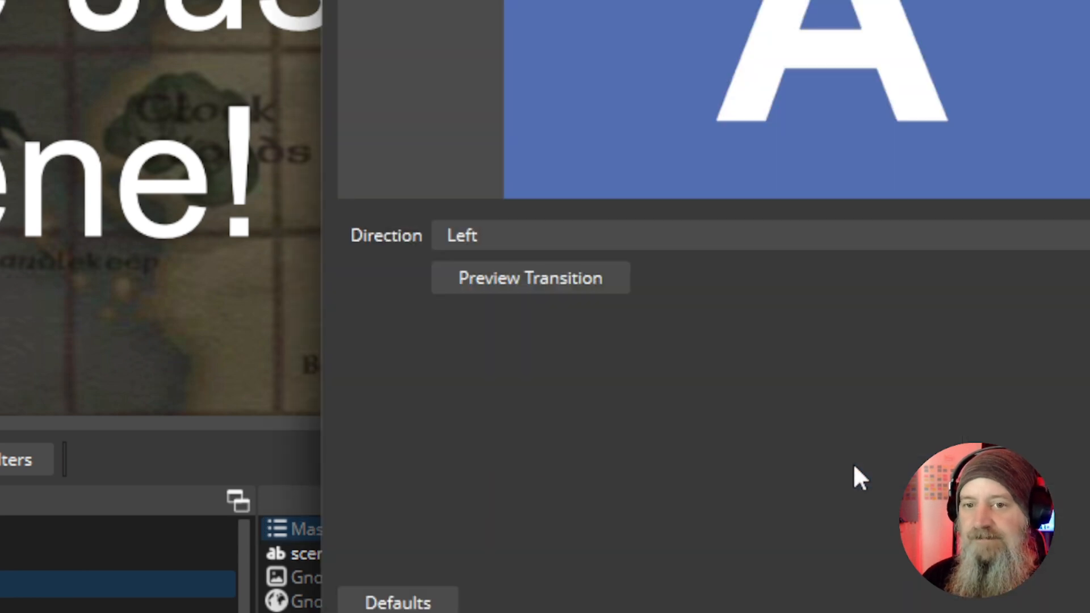
click(658, 244)
click(490, 319)
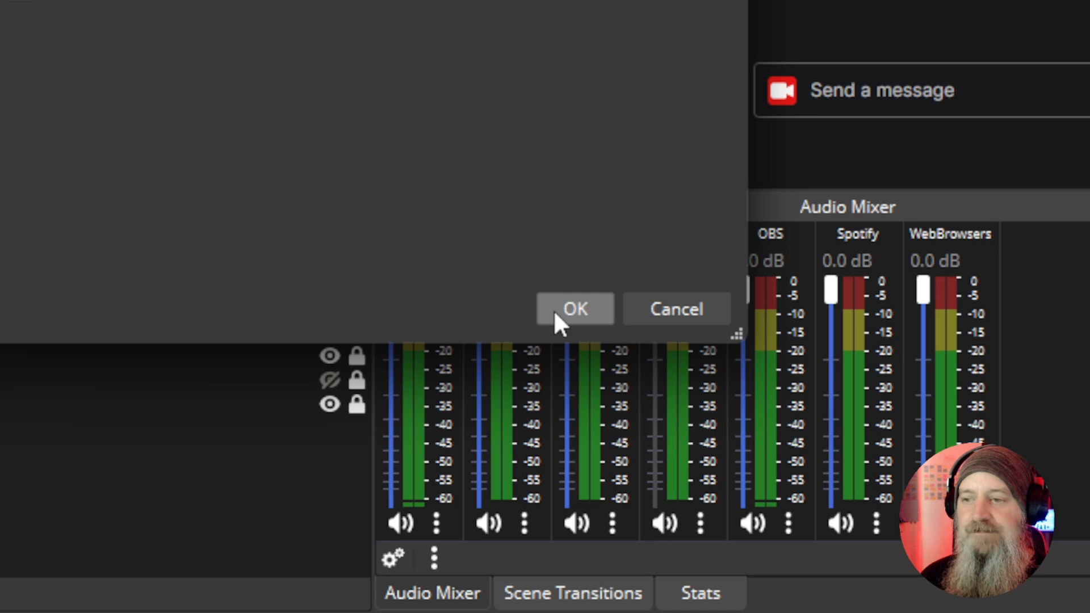
click(555, 311)
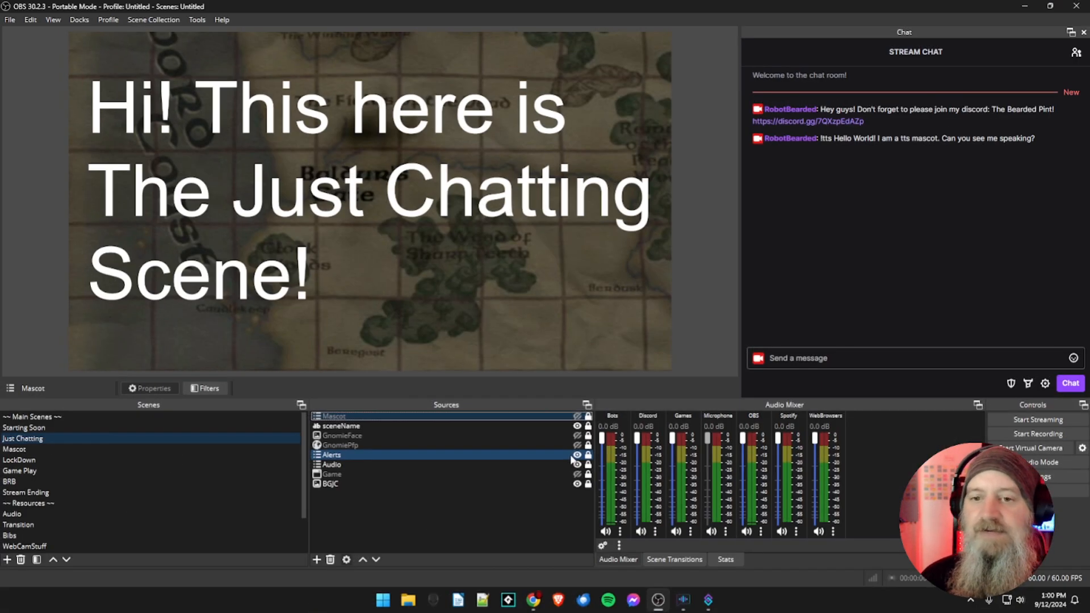
click(577, 416)
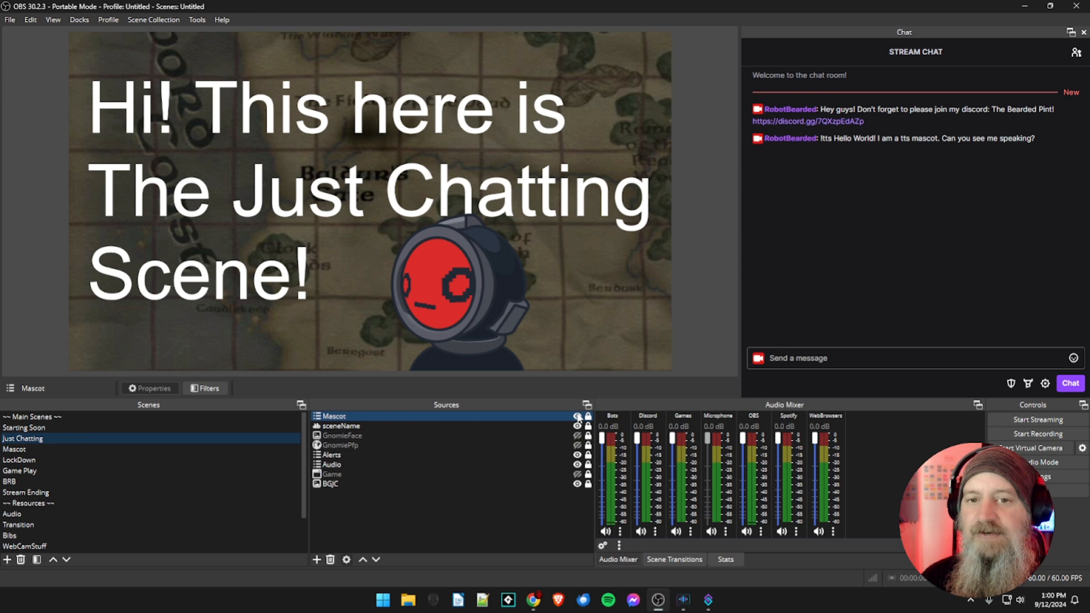
click(577, 416)
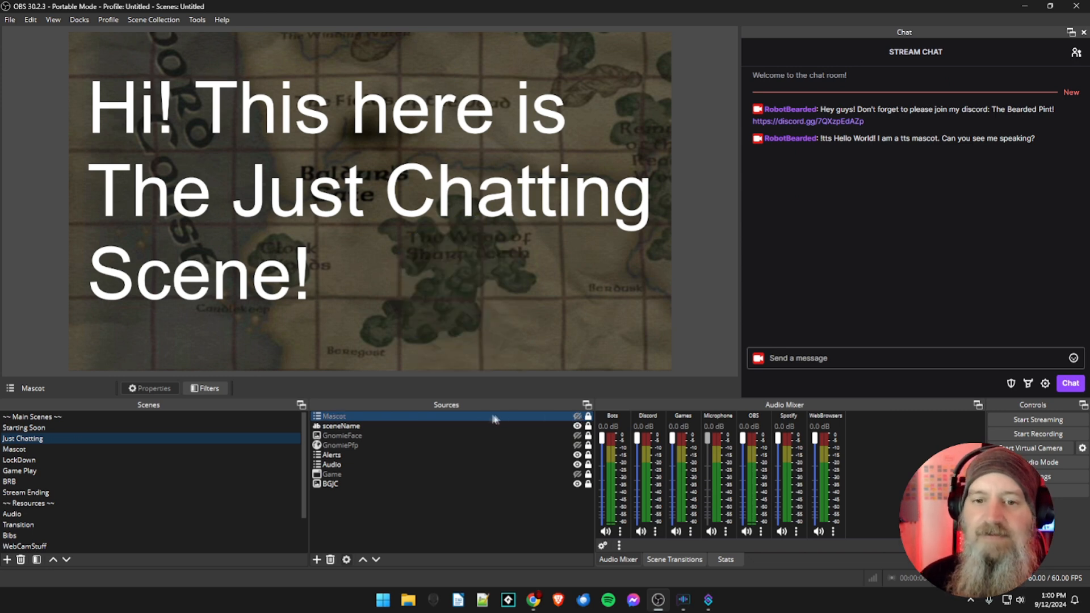
- Set the Mascot source's Hide Transition to Slide with direction Down, and test it by showing and hiding the source
right_click(417, 418)
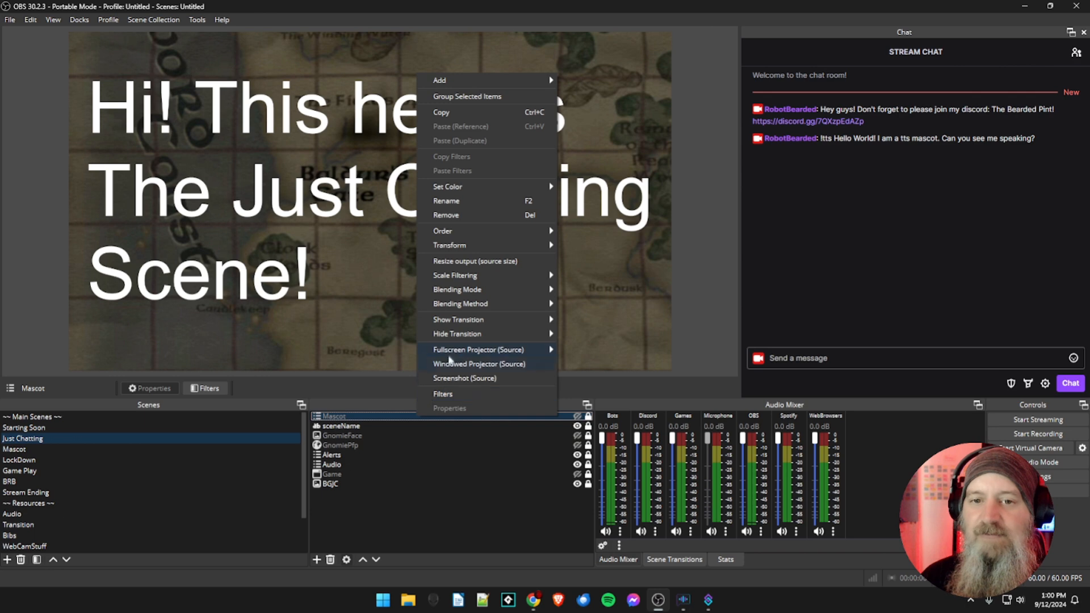
mouse_move(460, 339)
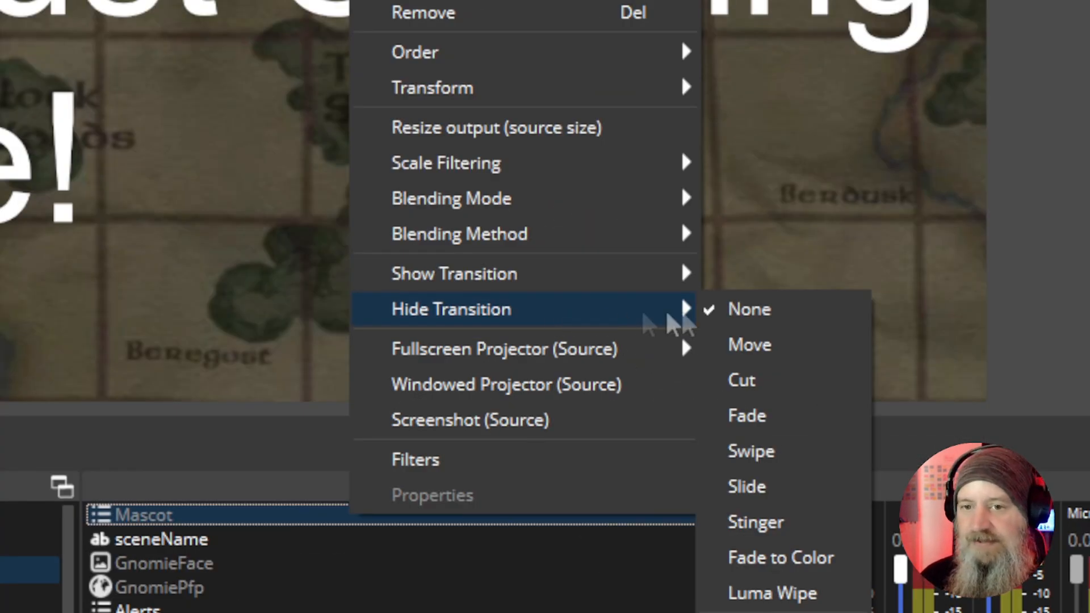
click(731, 498)
click(491, 222)
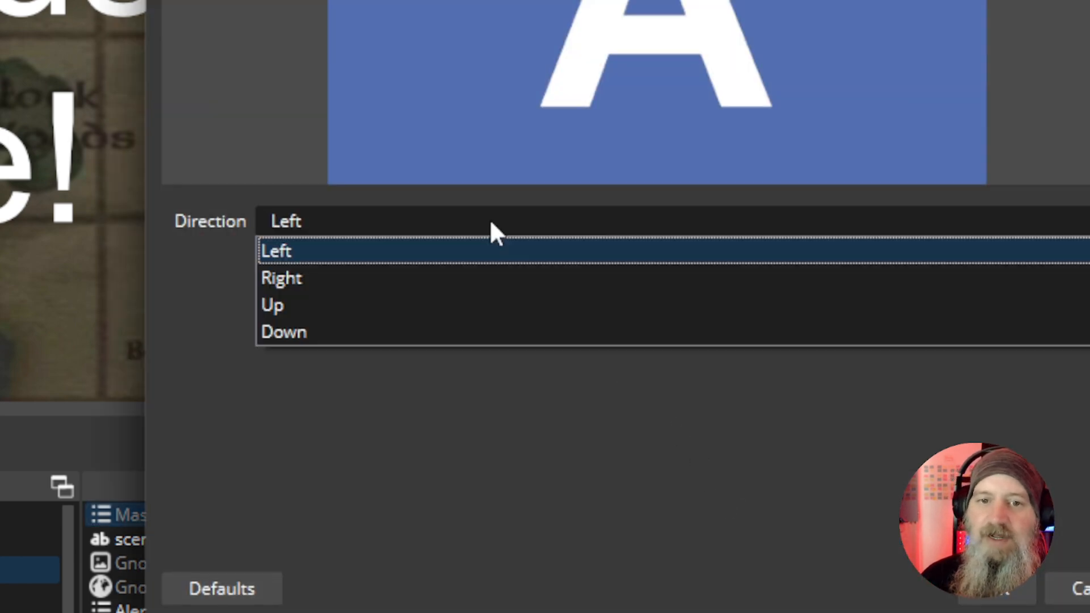
click(301, 331)
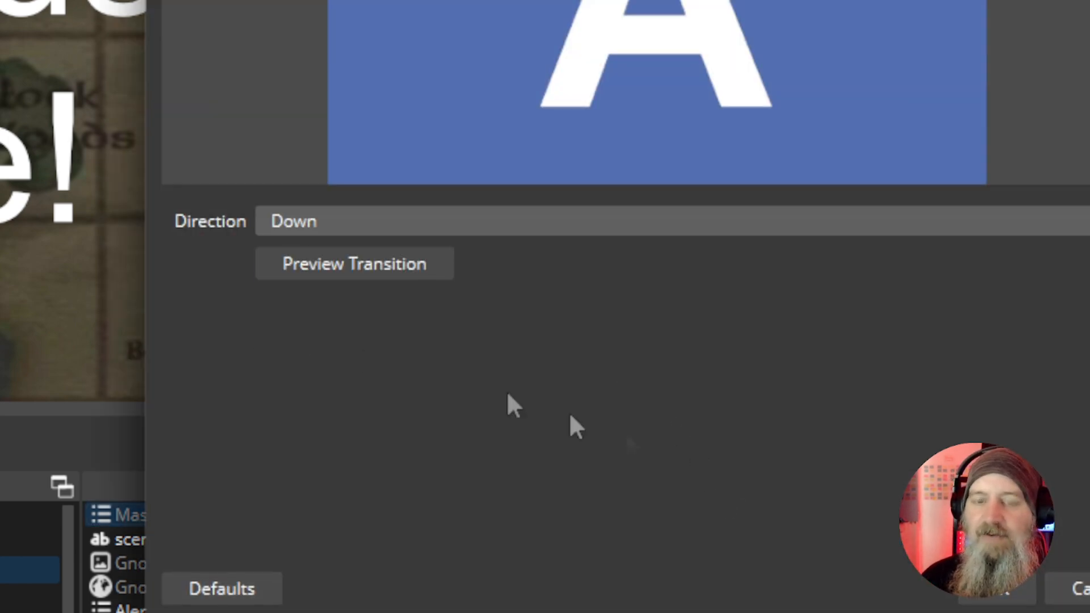
click(988, 593)
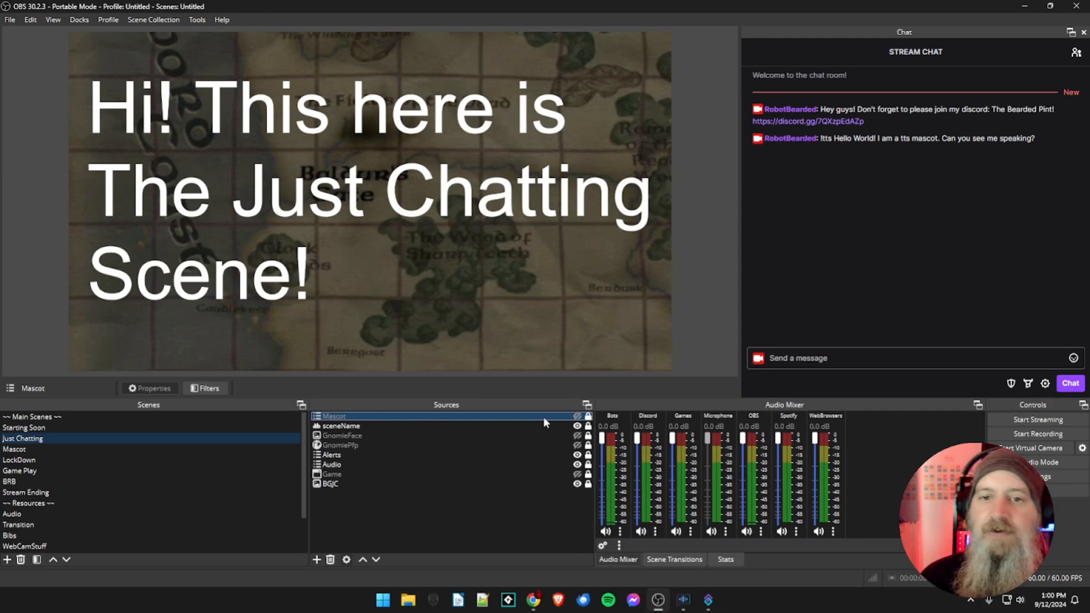
click(578, 417)
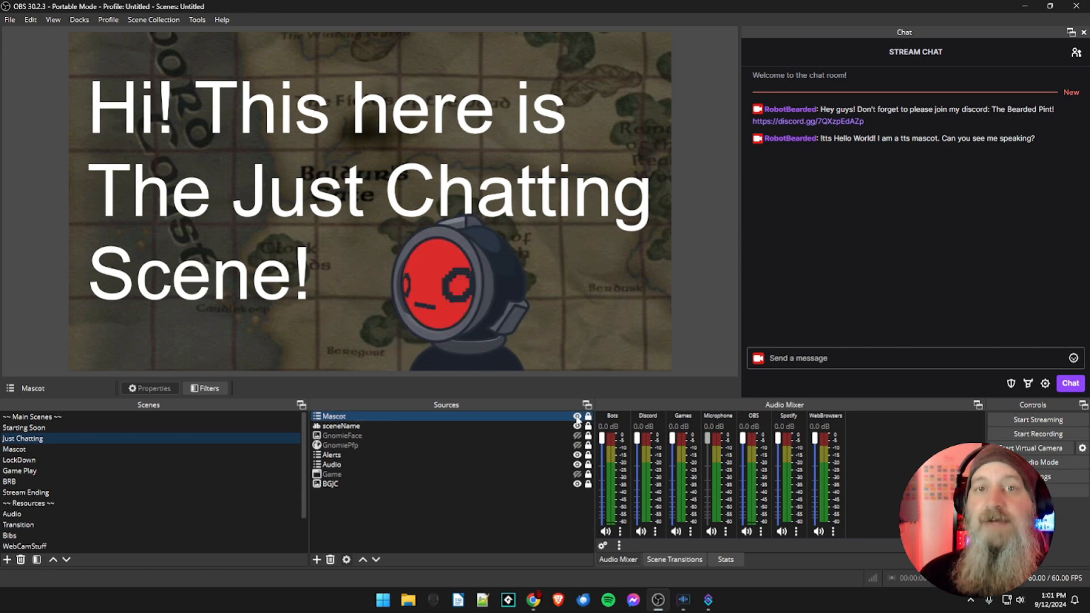
click(578, 416)
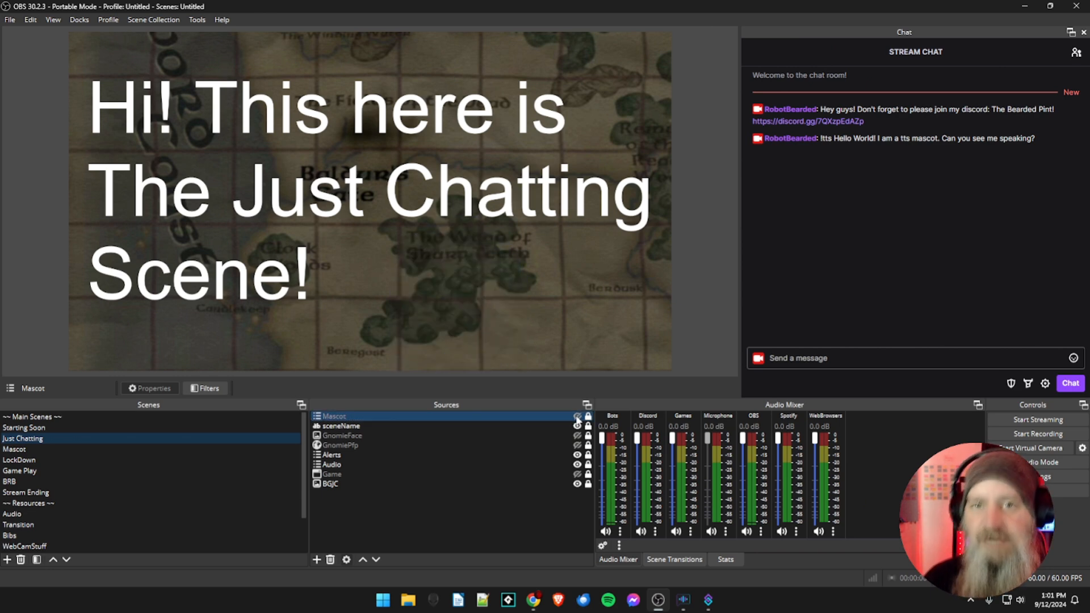
- Test the slide transitions by resending "!tts Hello World! I am a tts mascot. Can you see me speaking?" in the stream chat
click(801, 359)
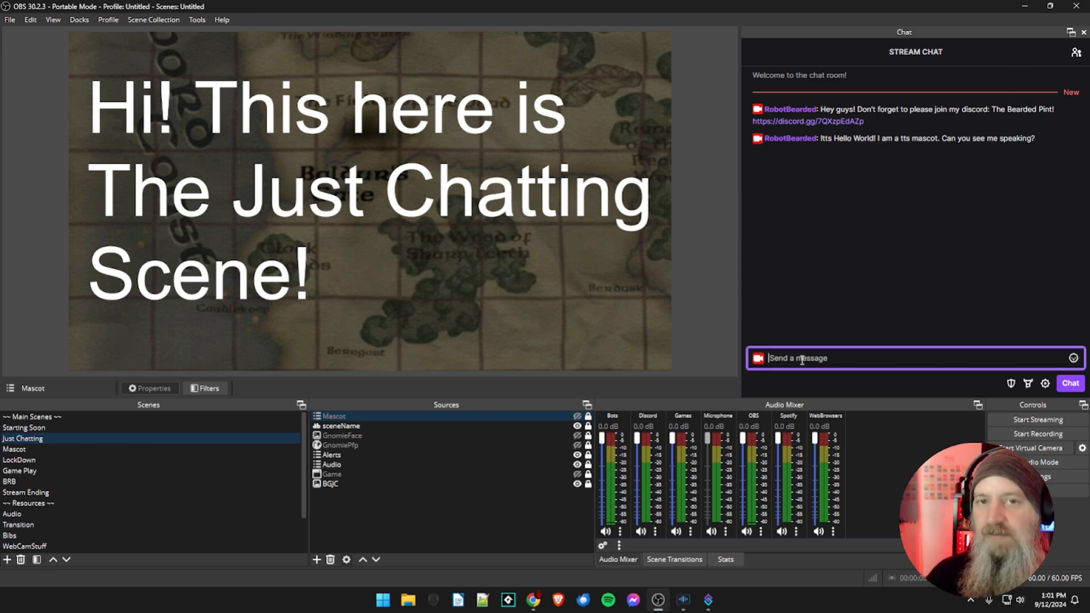
text(!tts Hello World! I am a tts mascot. Can you see me speaking?)
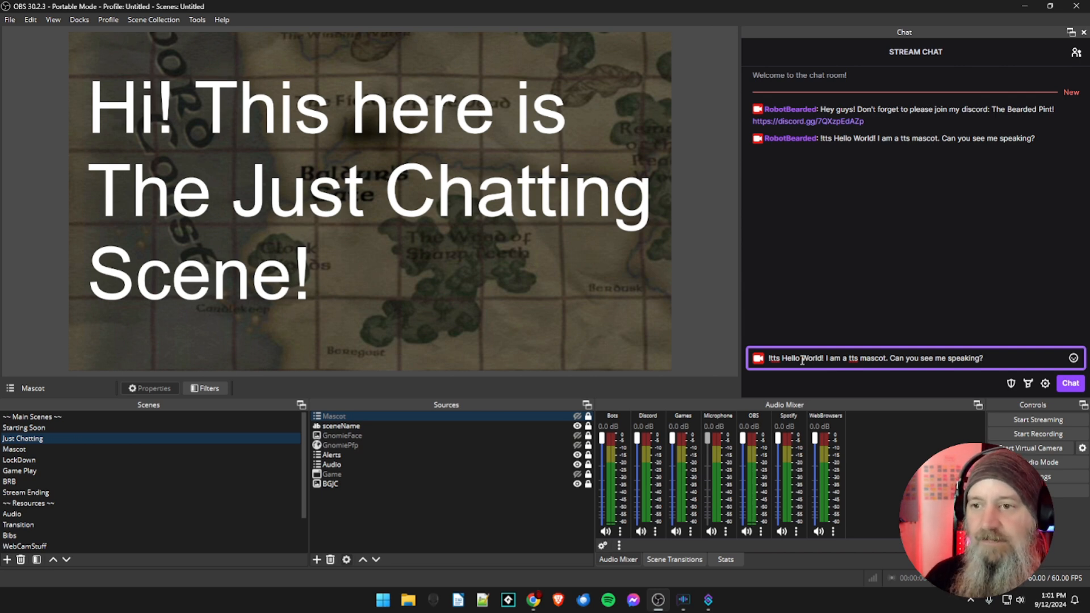
key(Return)
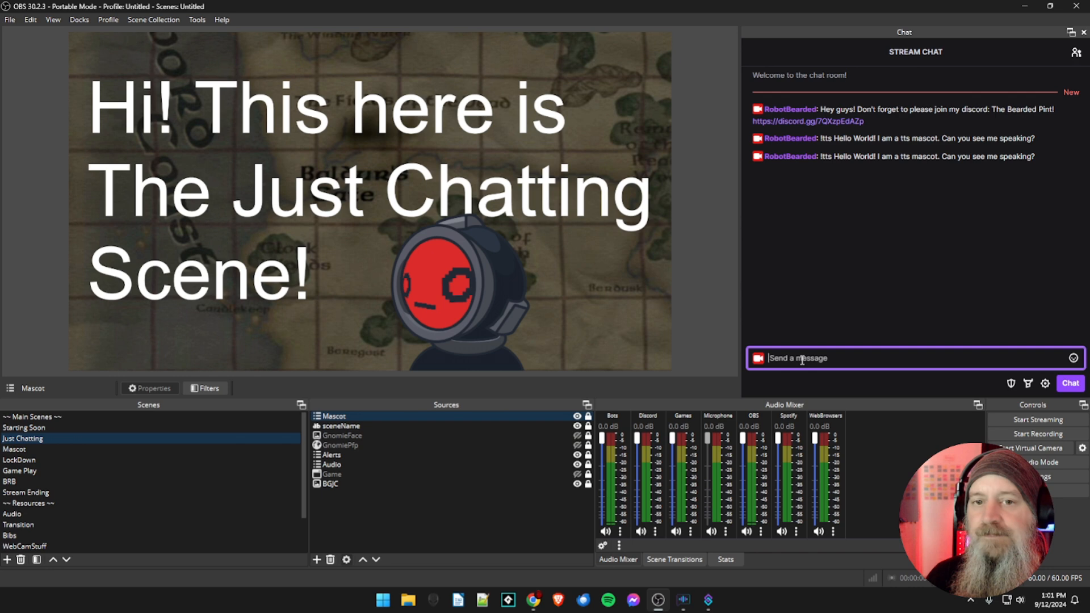